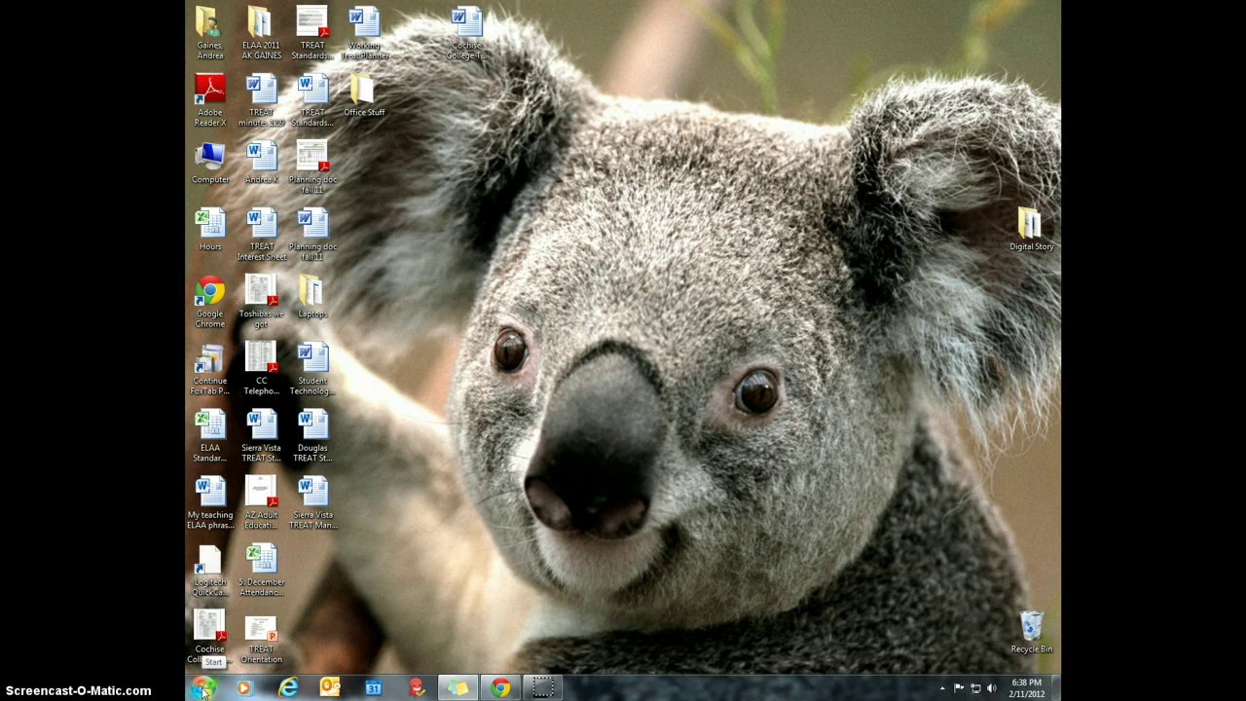
# - Open the Windows Start menu to reach the programs and the Documents folder
pyautogui.click(203, 689)
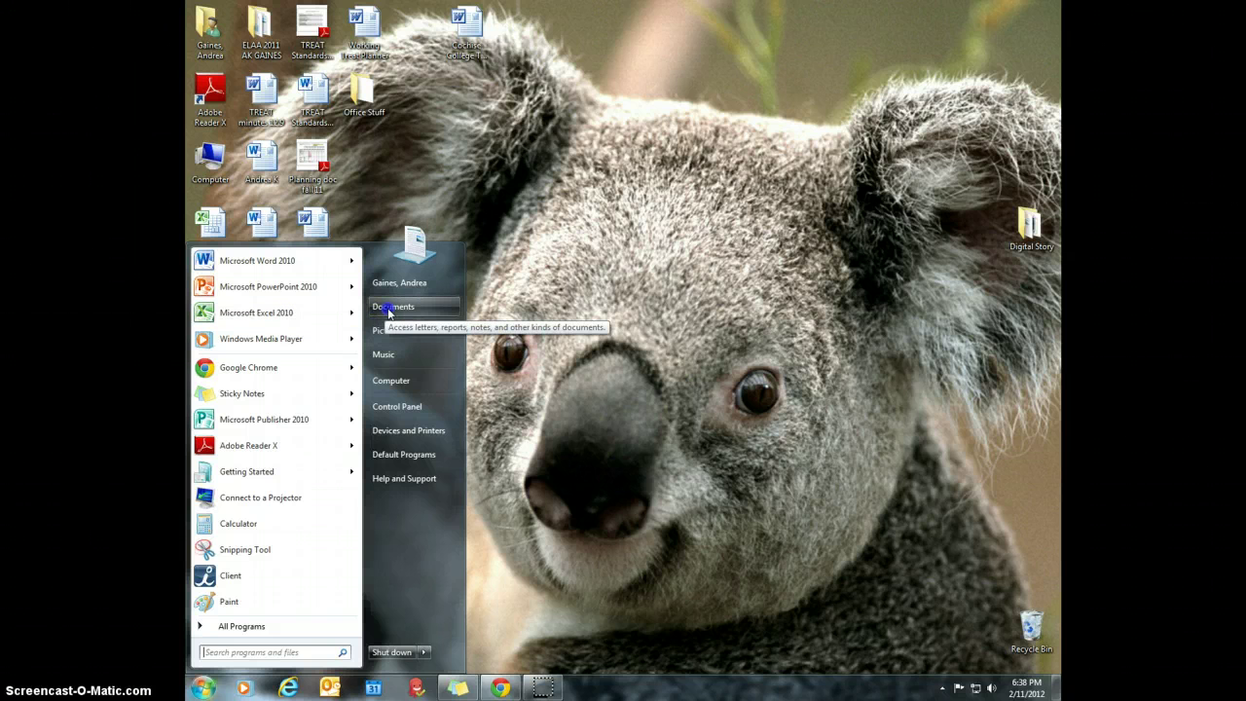
# - Browse Documents › TREAT › Weekly Assignment Sheets and open the Assignment Tracker for TREAT Students workbook
pyautogui.click(387, 310)
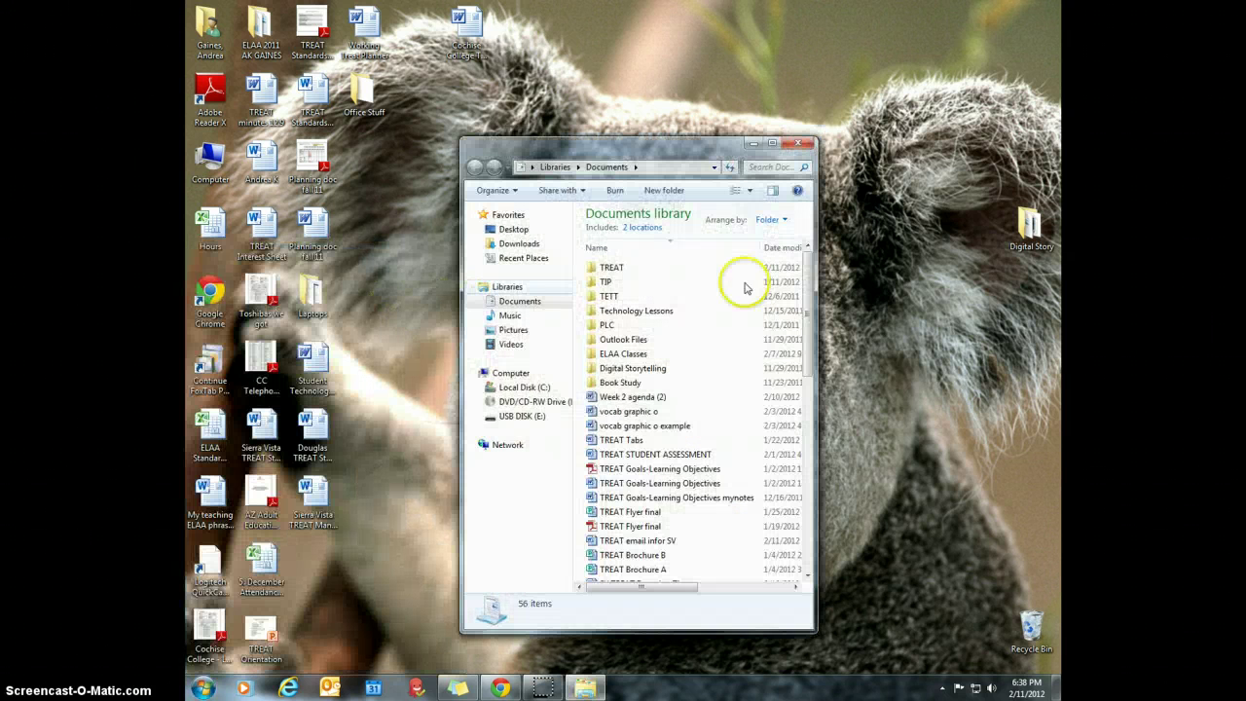
pyautogui.click(619, 269)
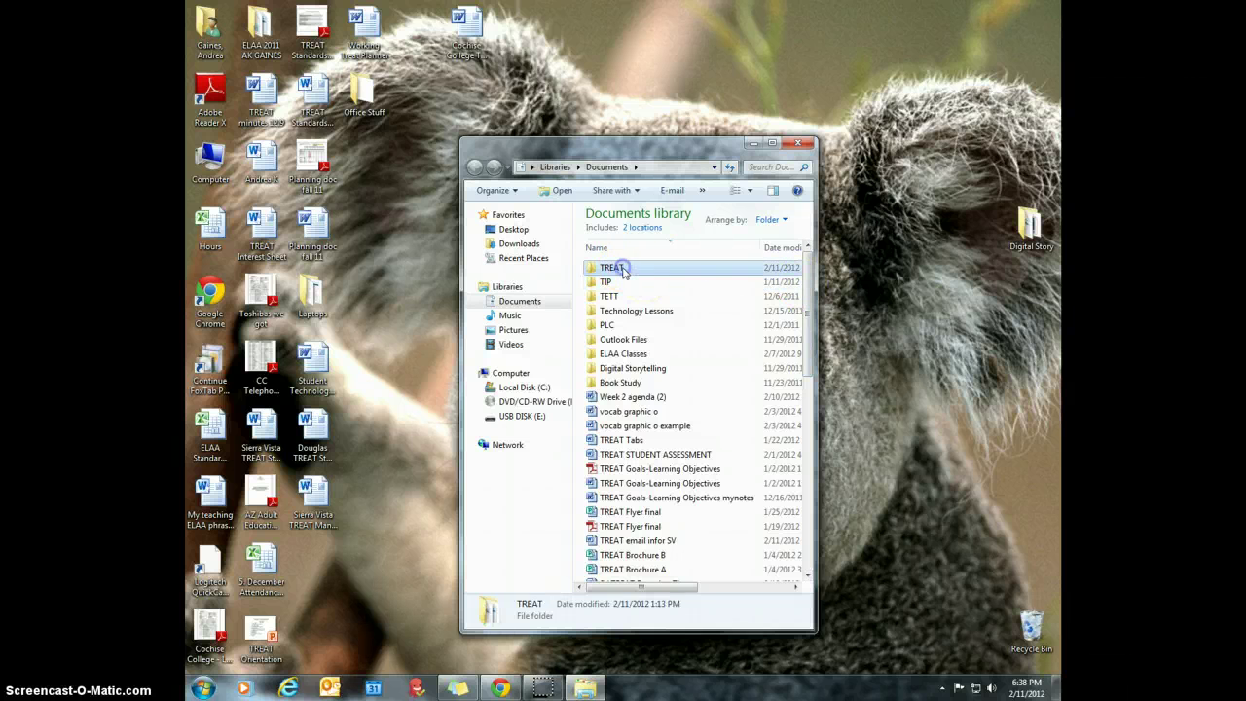
pyautogui.doubleClick(619, 269)
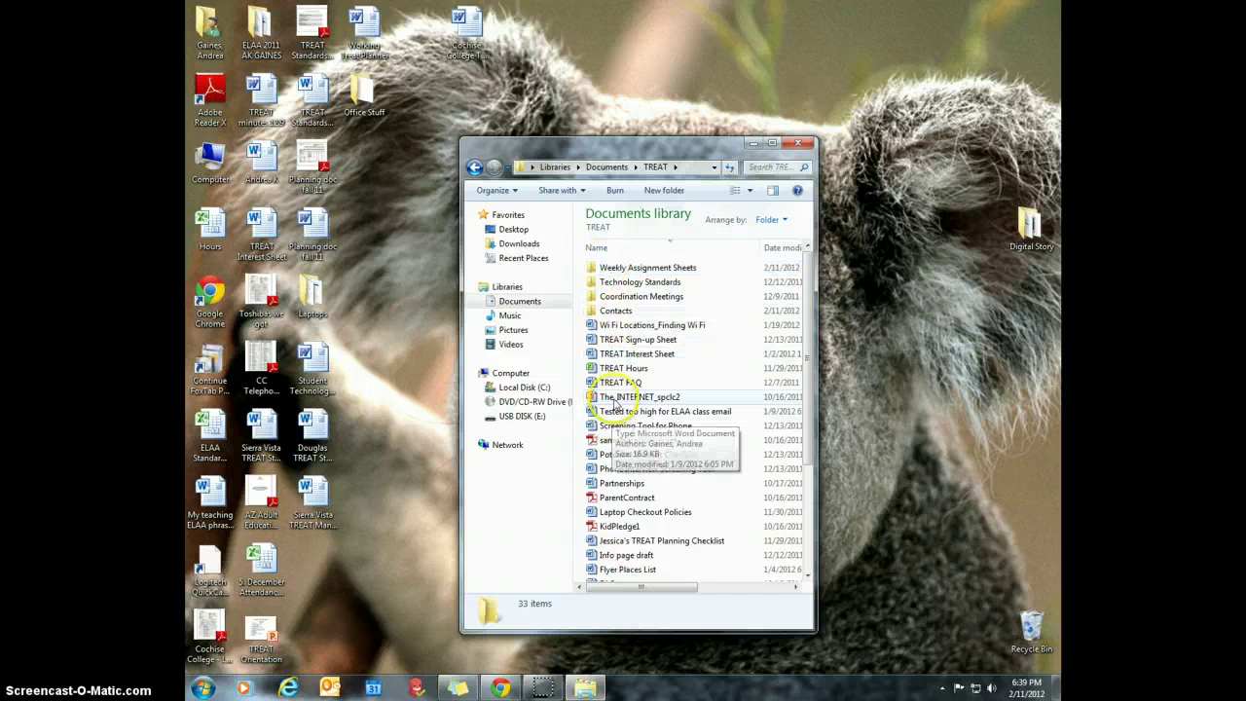
pyautogui.click(620, 270)
pyautogui.doubleClick(619, 270)
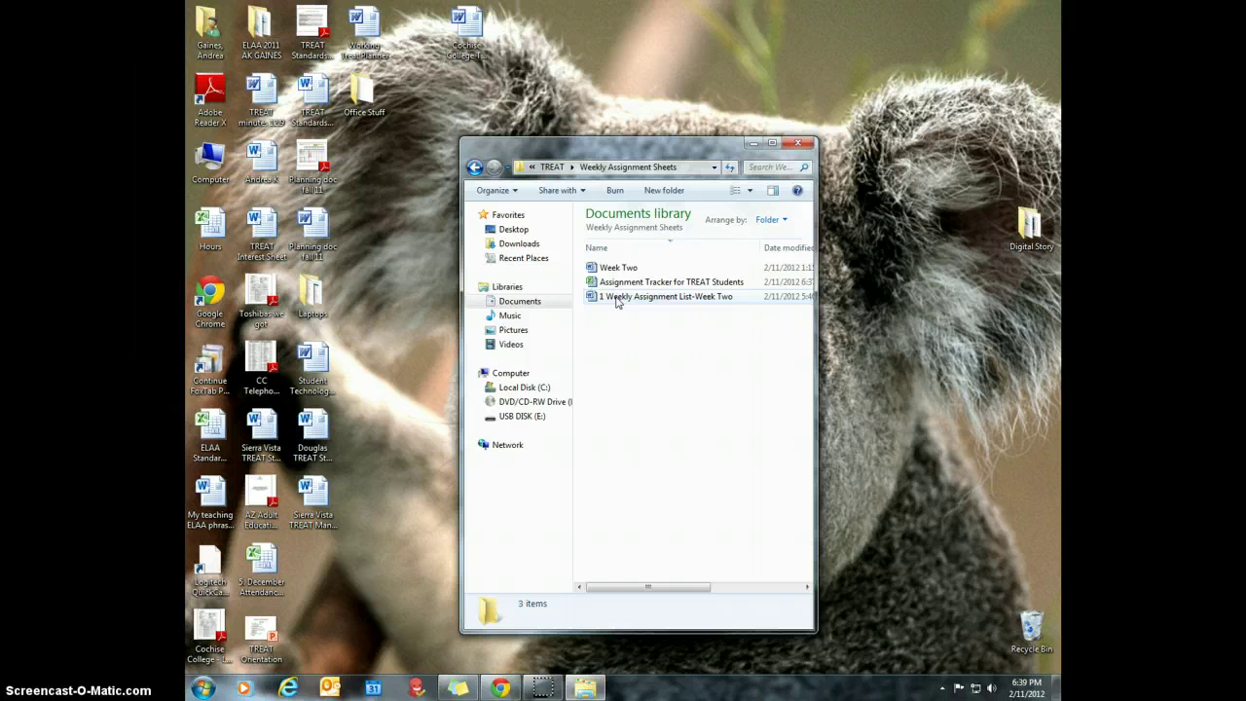
pyautogui.click(616, 302)
pyautogui.click(604, 284)
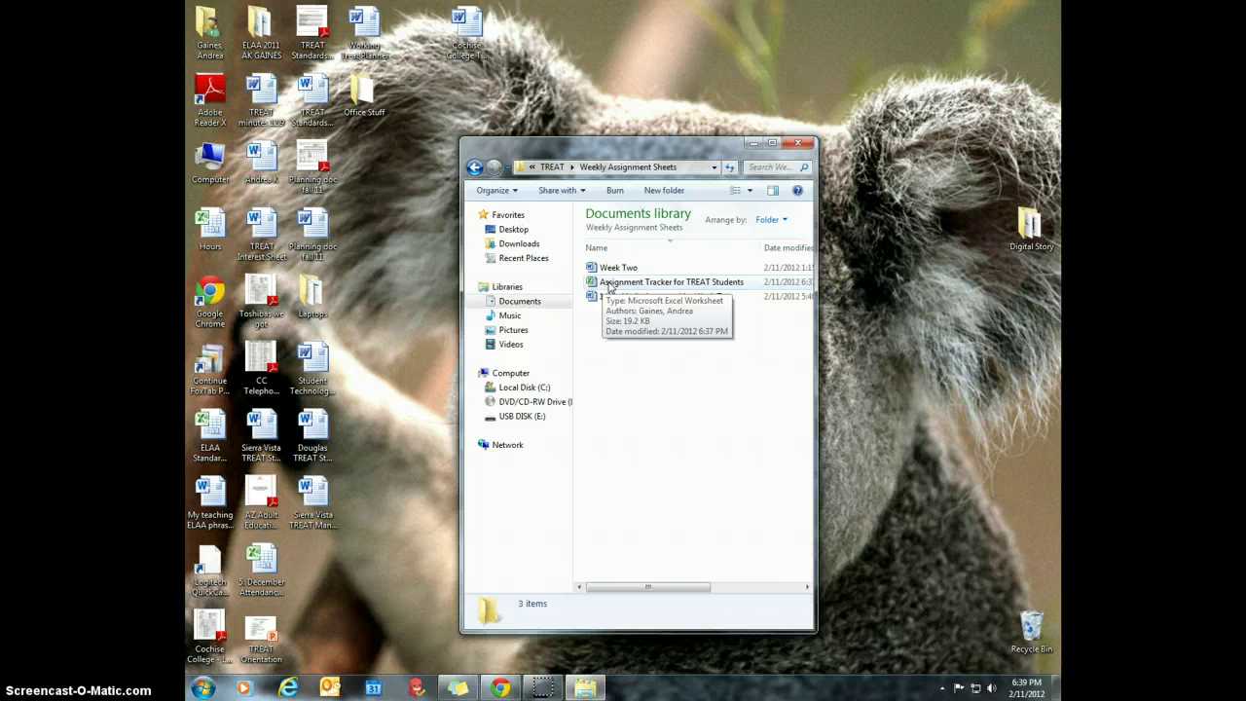
pyautogui.doubleClick(608, 284)
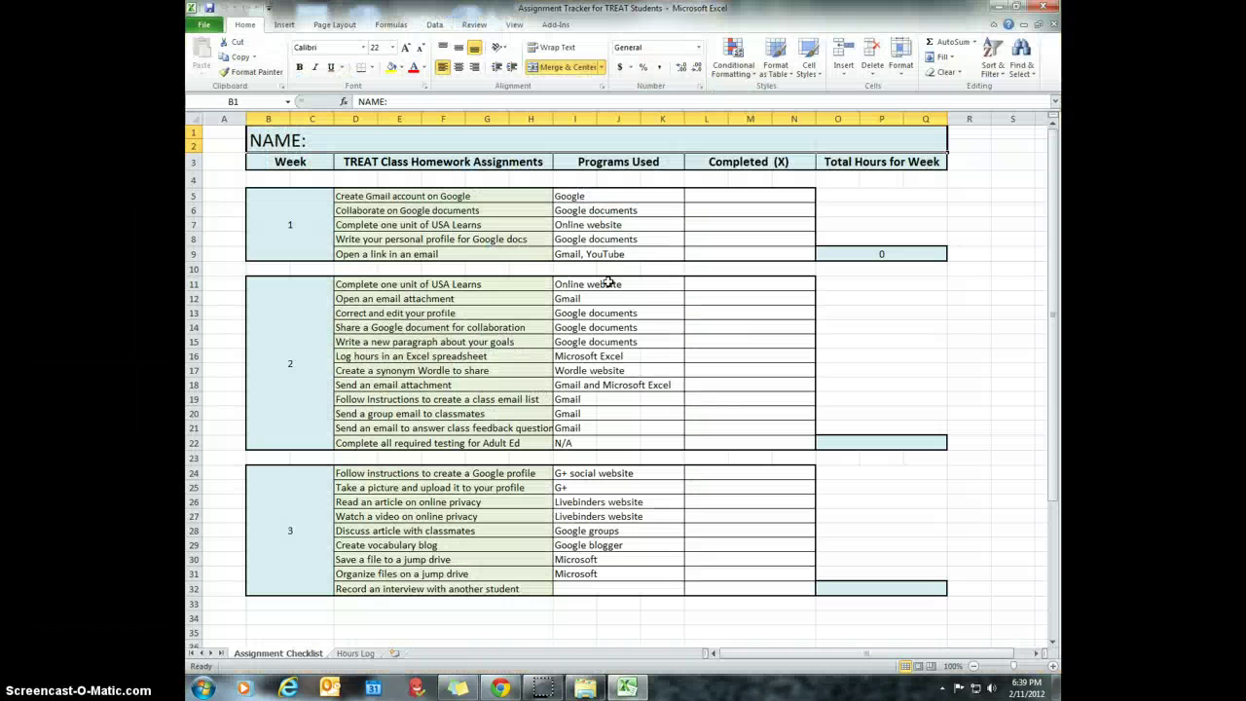
pyautogui.click(555, 244)
pyautogui.click(353, 653)
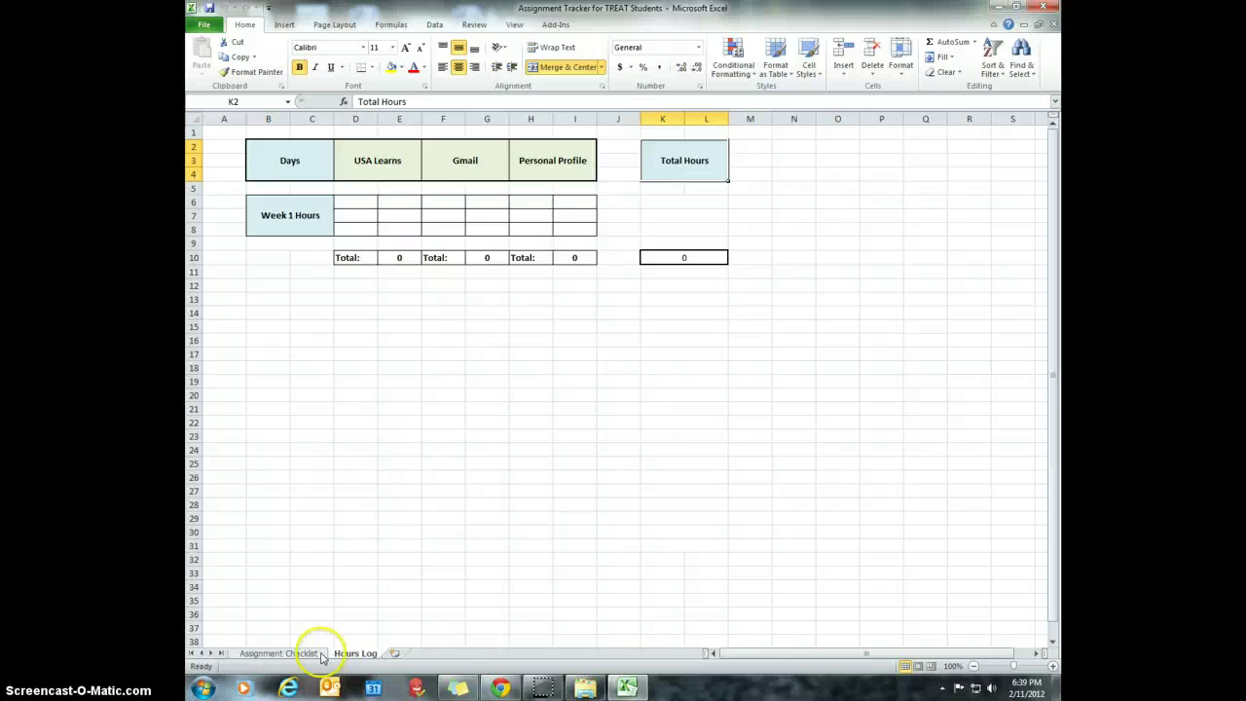
pyautogui.click(302, 658)
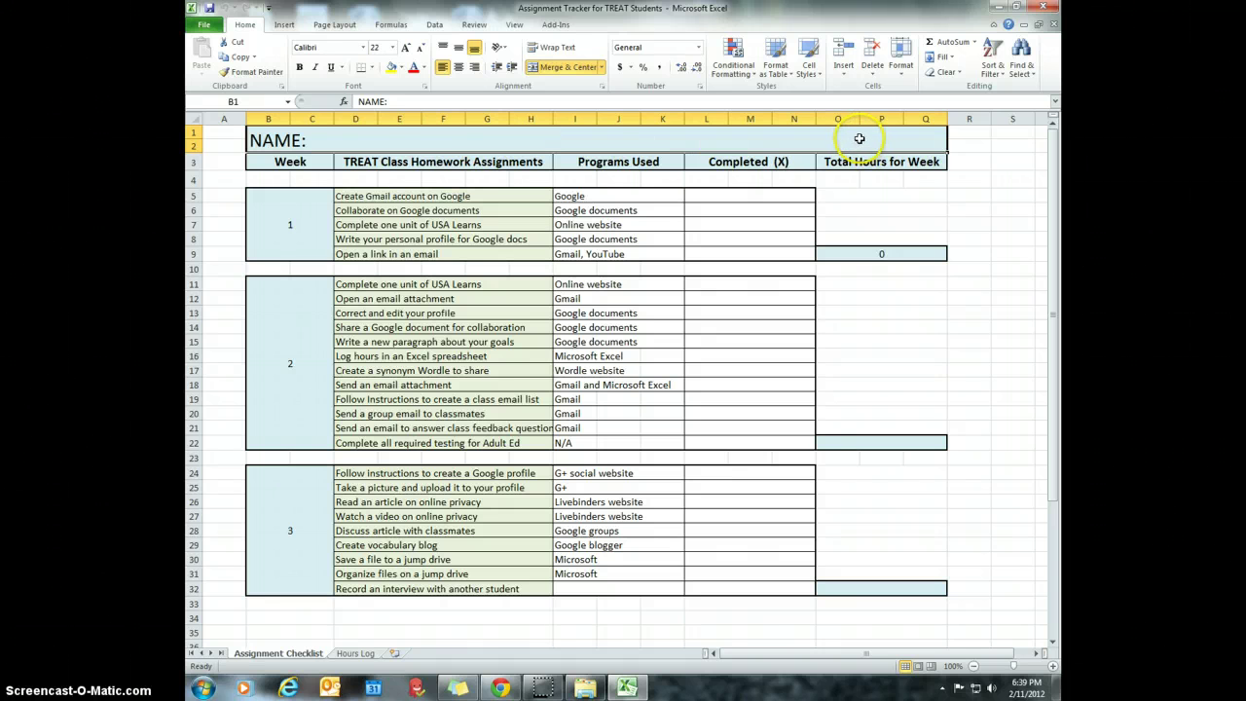
# - Type the student's first and last name after 'NAME:' in cell B1 using the formula bar
pyautogui.click(333, 139)
pyautogui.click(322, 141)
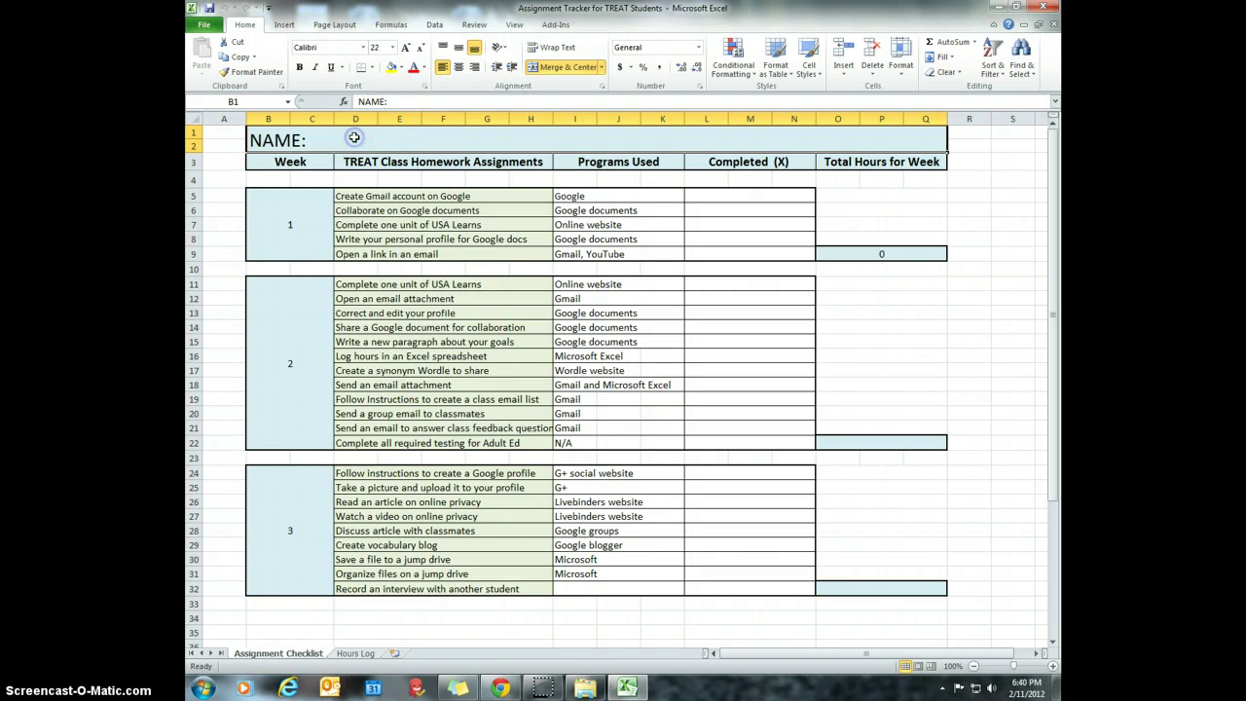
pyautogui.click(417, 101)
pyautogui.click(405, 101)
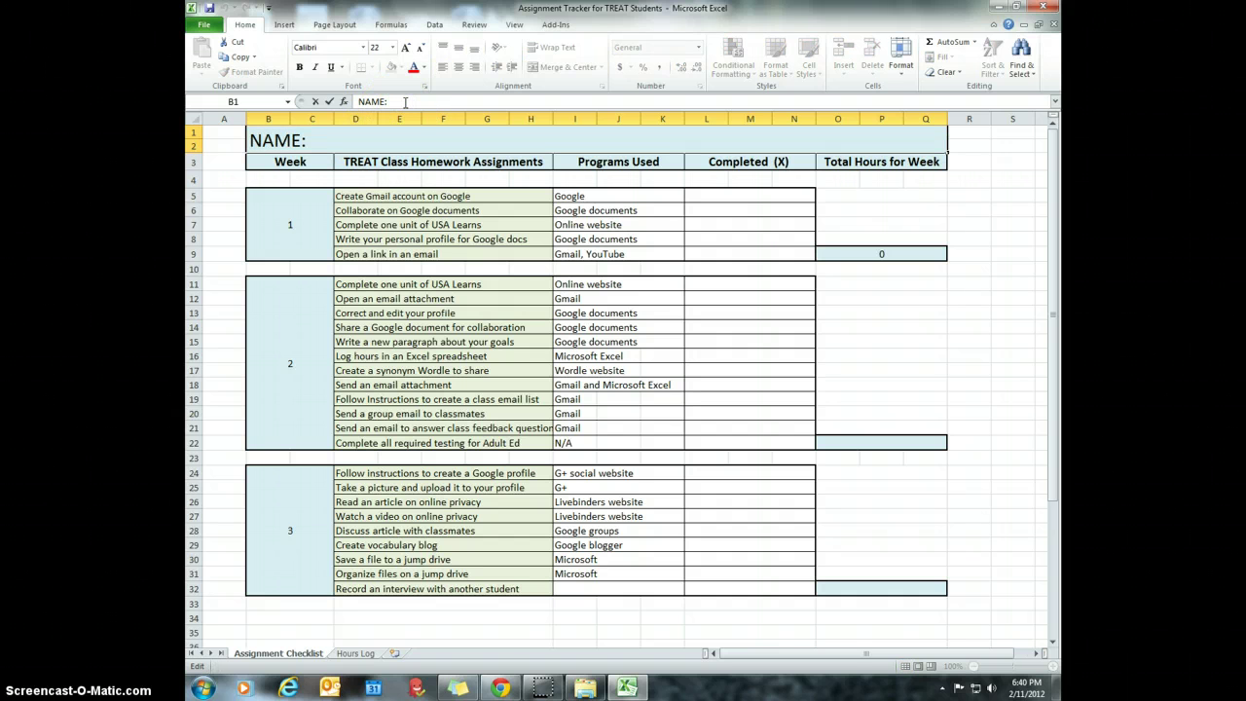
pyautogui.click(411, 103)
pyautogui.write('jjjjjjddddllllll')
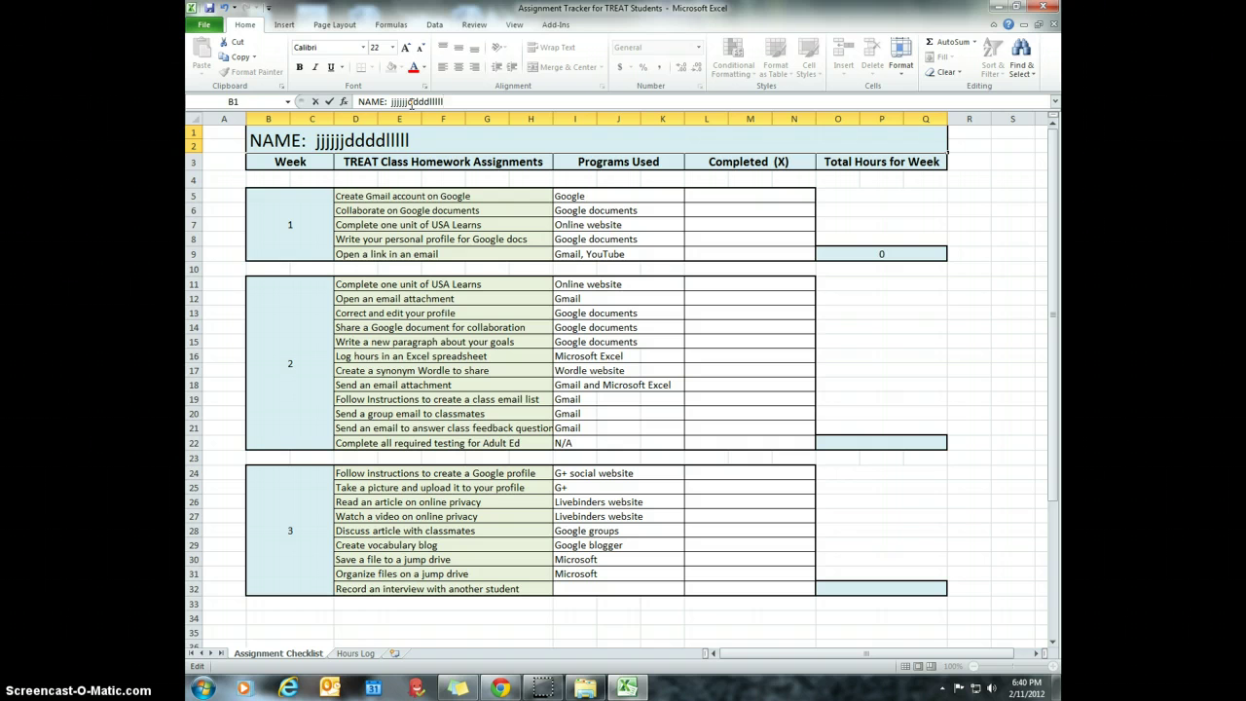
pyautogui.press('BackSpace')
pyautogui.press('BackSpace')
pyautogui.press('BackSpace')
pyautogui.press('BackSpace')
pyautogui.press('BackSpace')
pyautogui.press('BackSpace')
pyautogui.press('BackSpace')
pyautogui.press('BackSpace')
pyautogui.press('BackSpace')
pyautogui.press('BackSpace')
pyautogui.press('BackSpace')
pyautogui.press('BackSpace')
pyautogui.press('BackSpace')
pyautogui.press('BackSpace')
pyautogui.press('BackSpace')
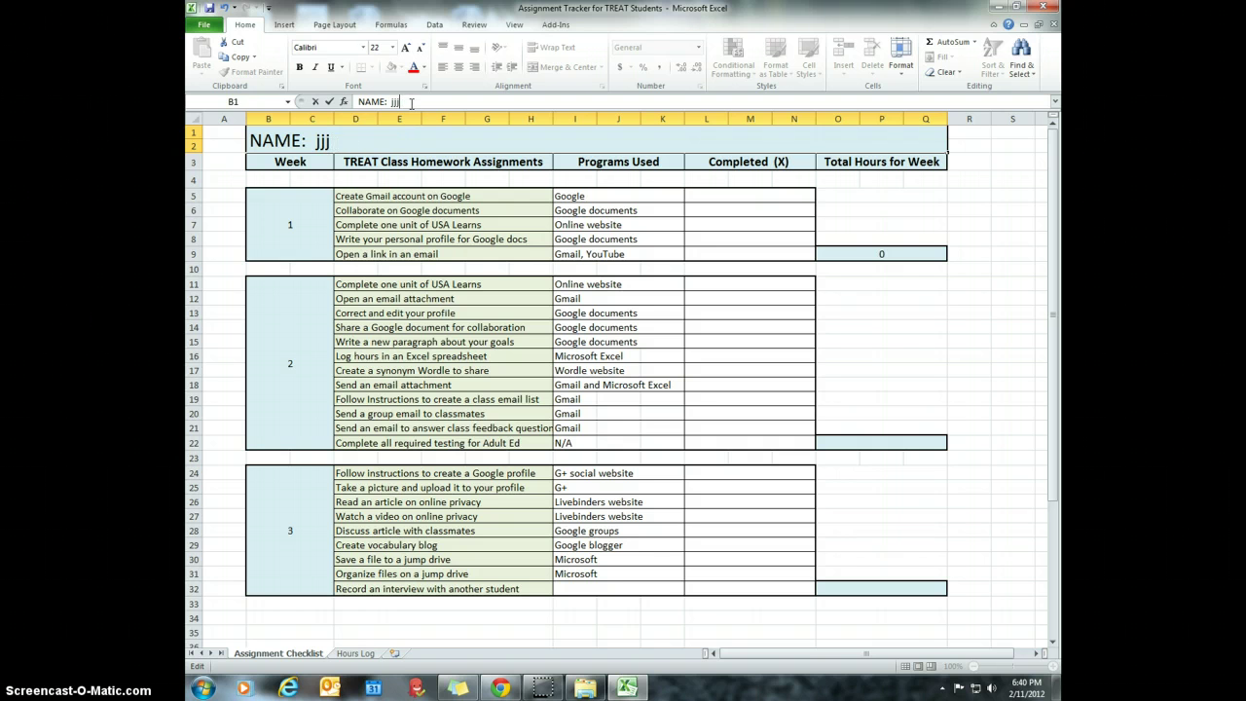
pyautogui.press('BackSpace')
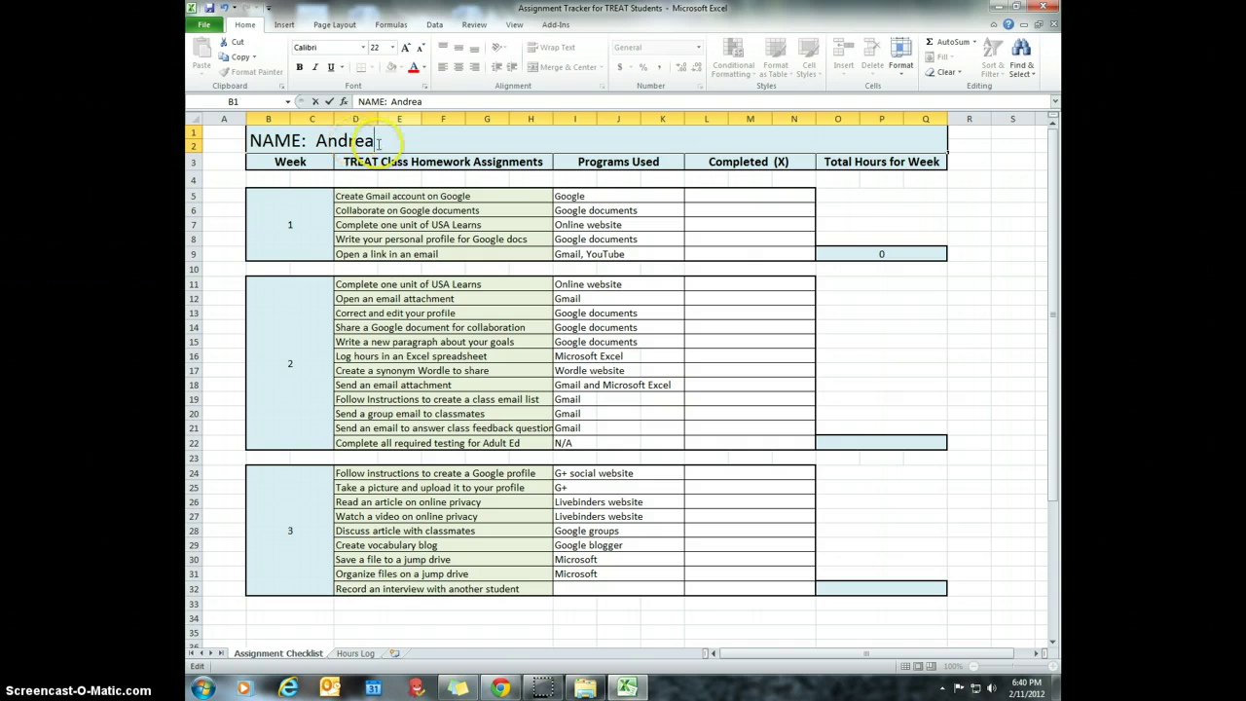
pyautogui.click(376, 144)
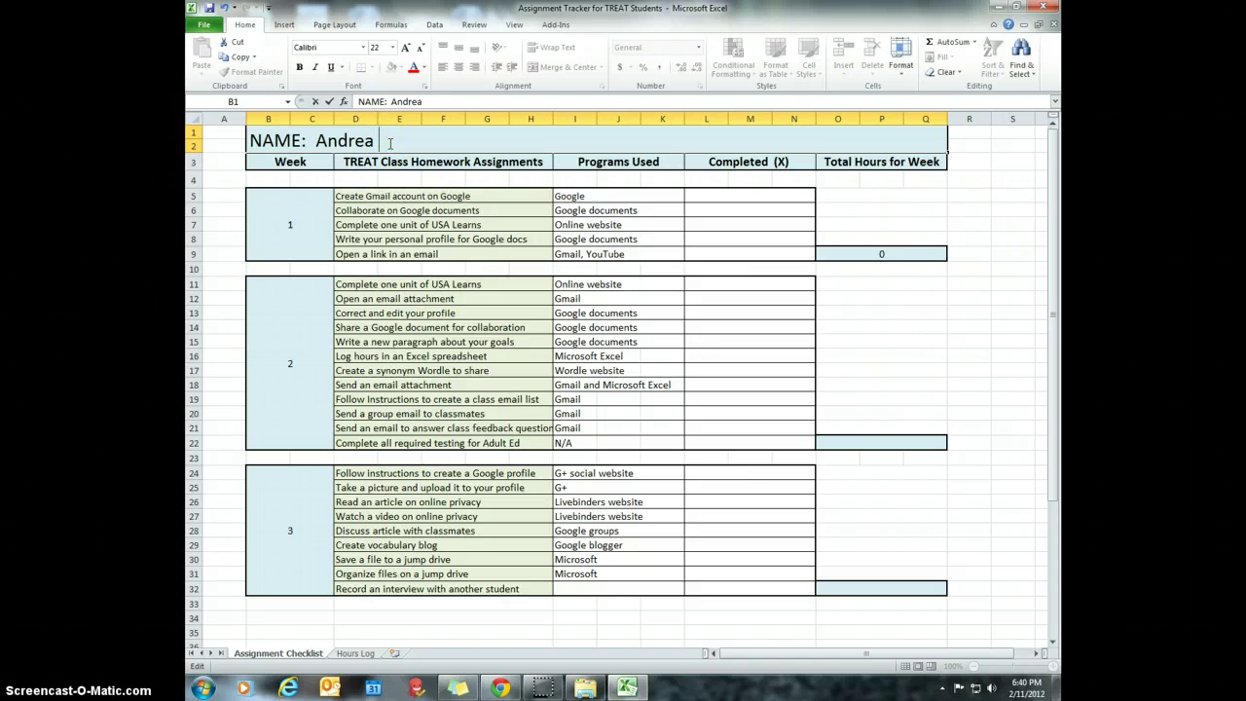
pyautogui.click(454, 141)
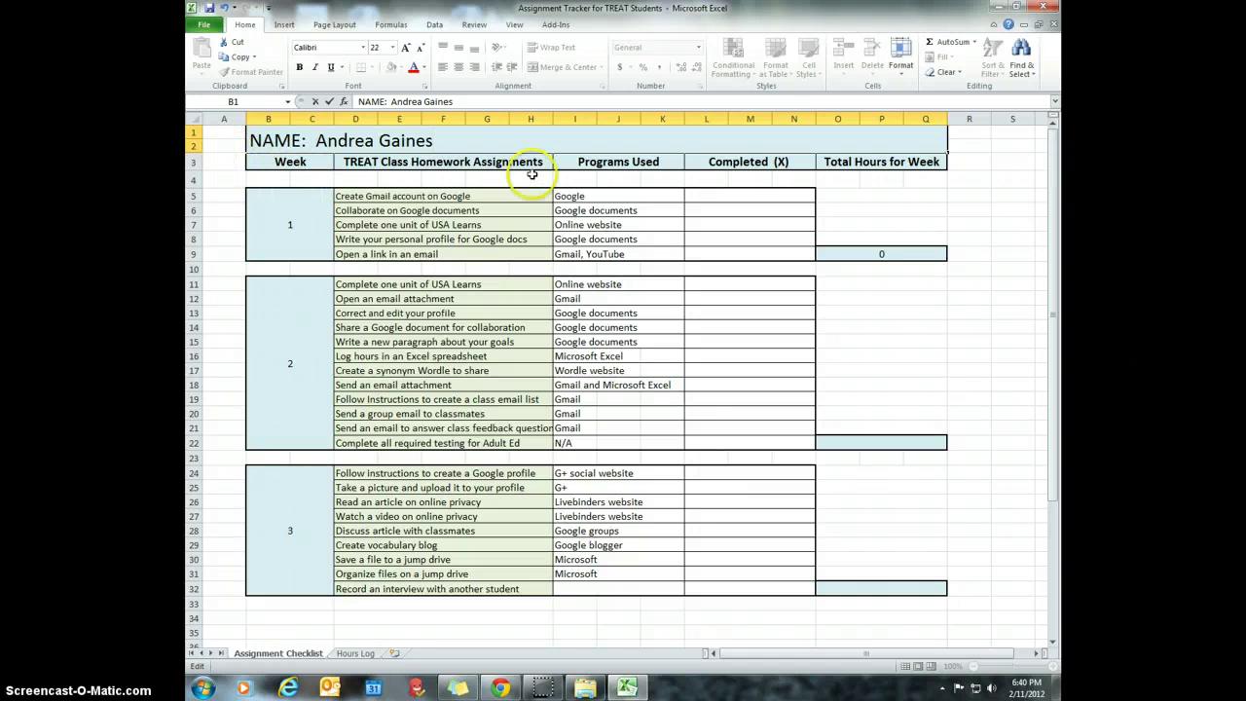
pyautogui.click(220, 135)
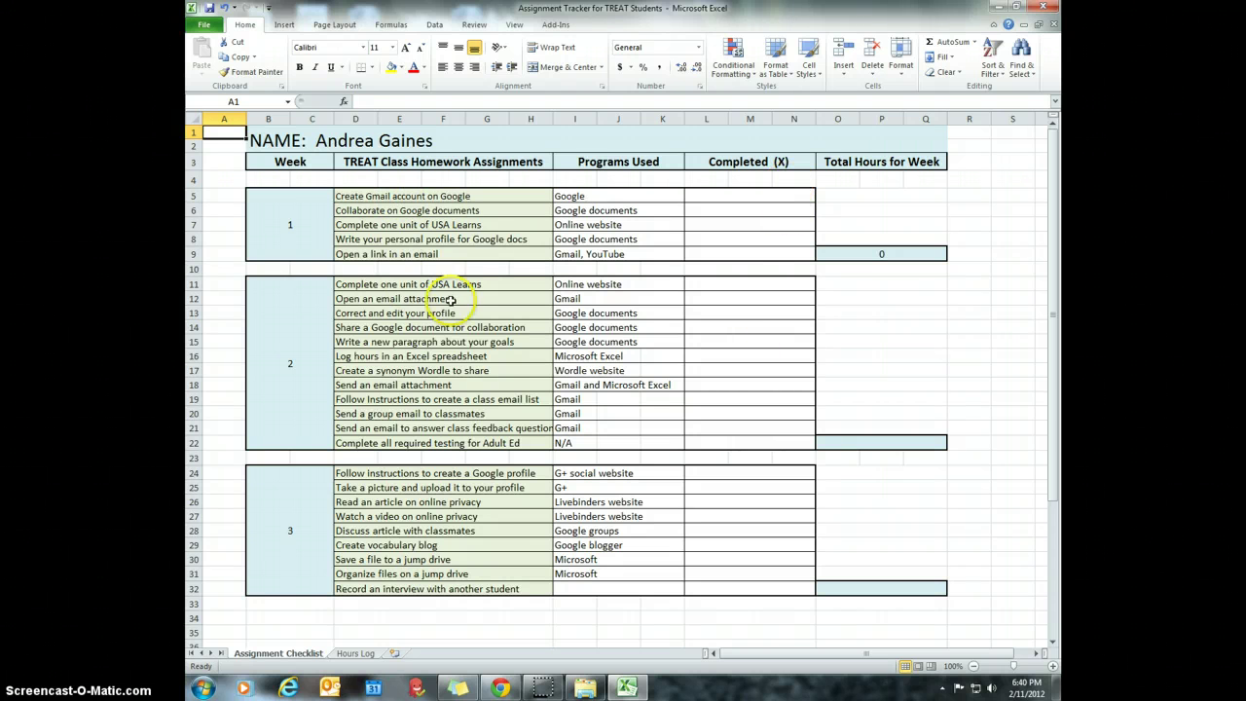
pyautogui.click(311, 197)
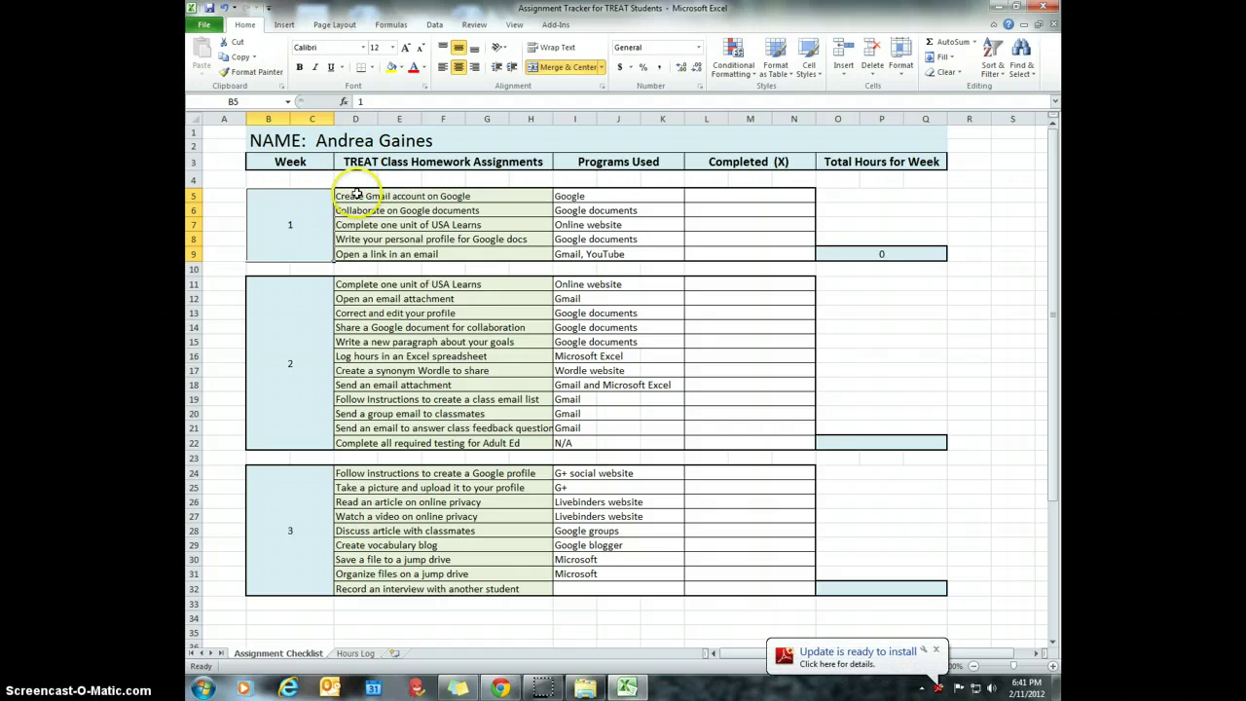
pyautogui.moveTo(348, 196); pyautogui.dragTo(356, 256)
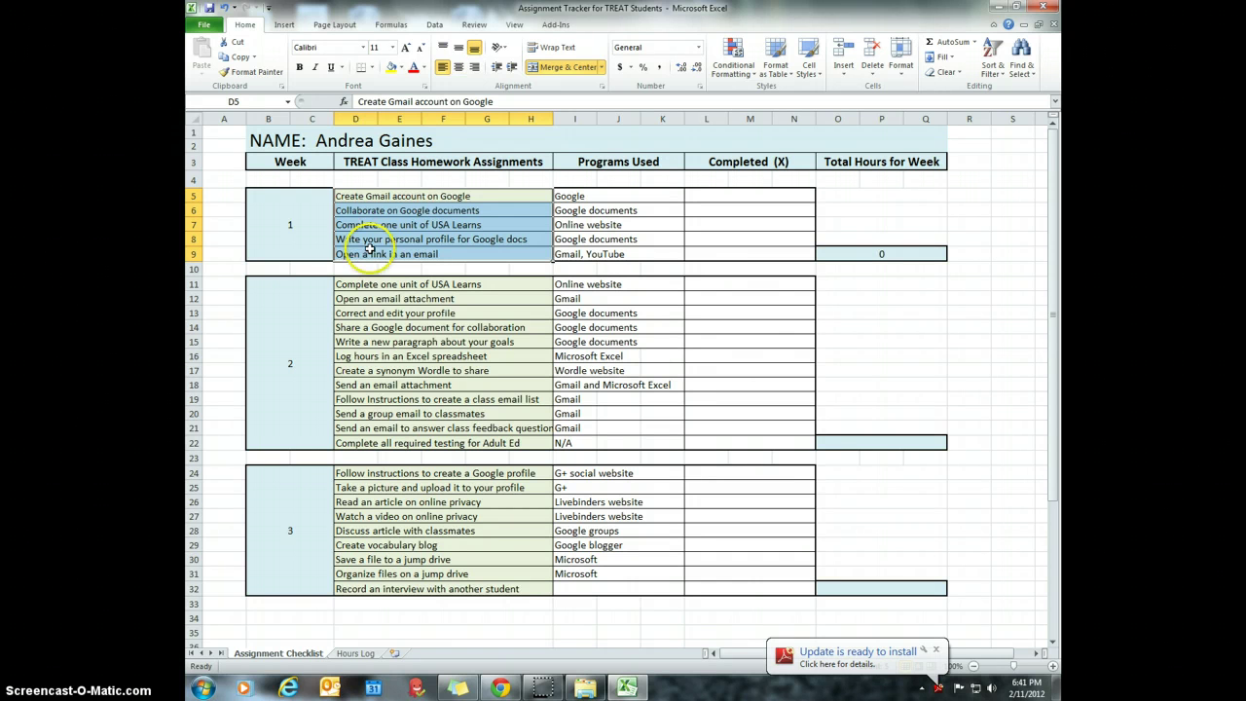
pyautogui.click(457, 196)
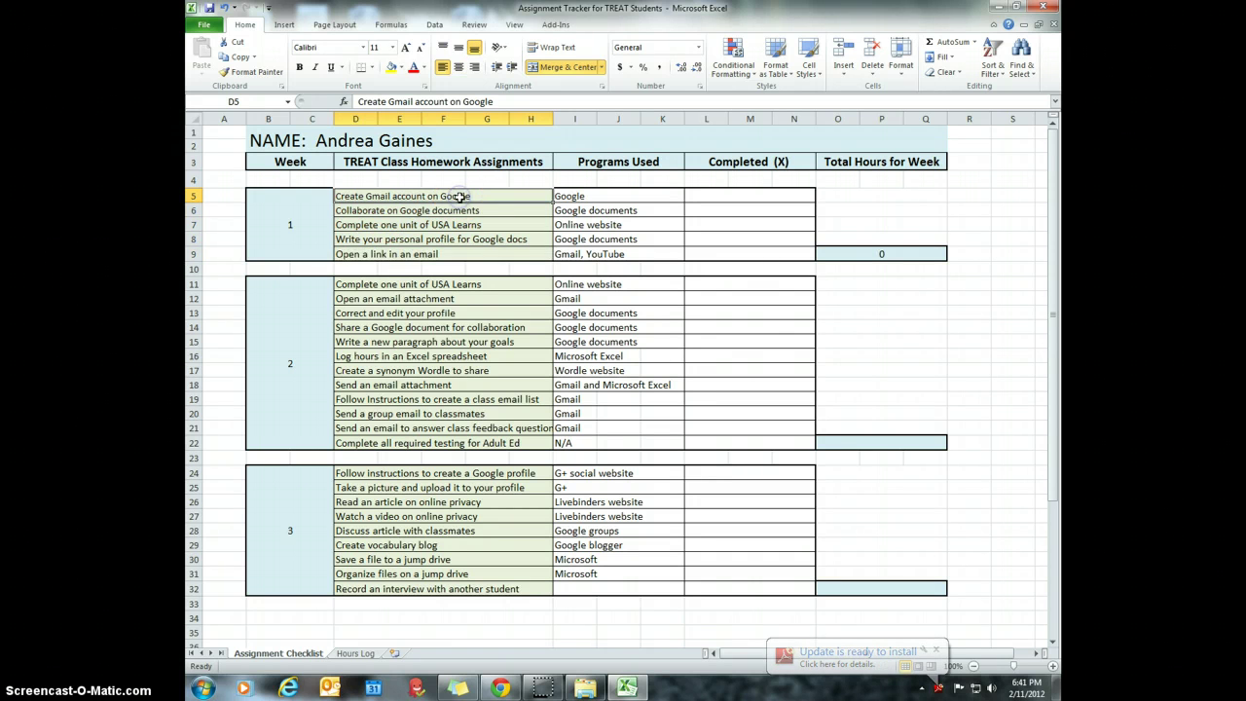
pyautogui.click(474, 197)
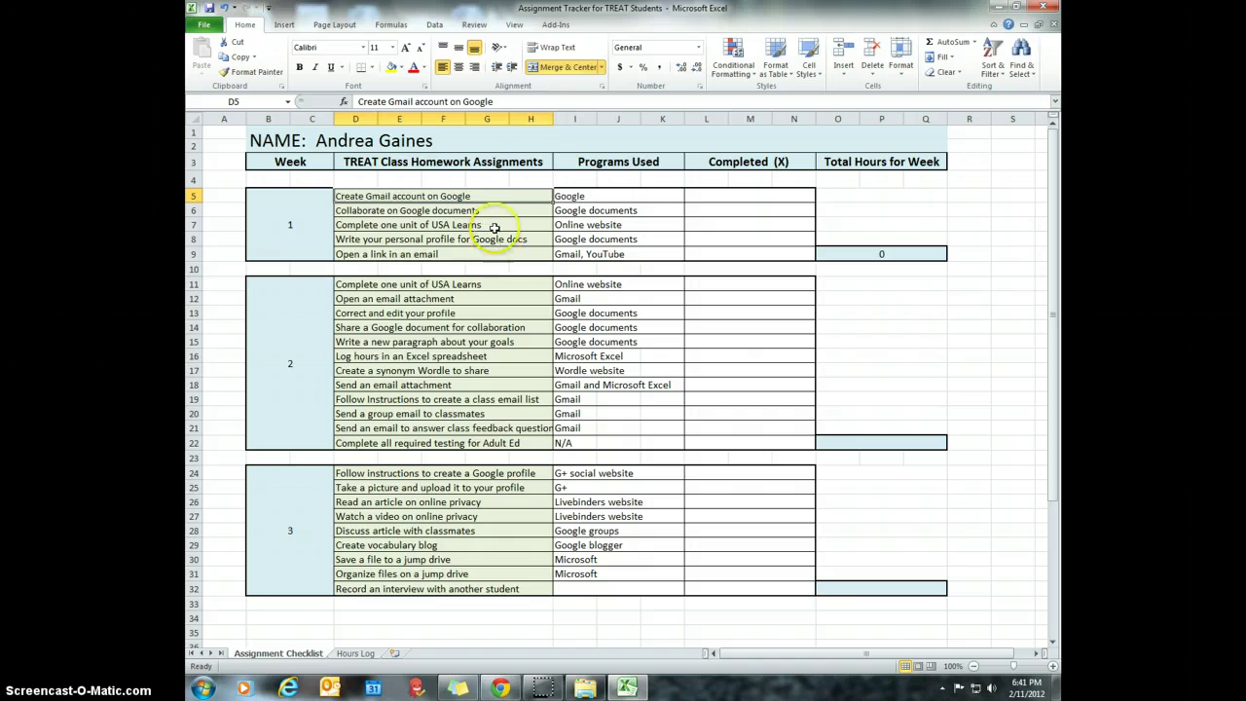
pyautogui.click(495, 197)
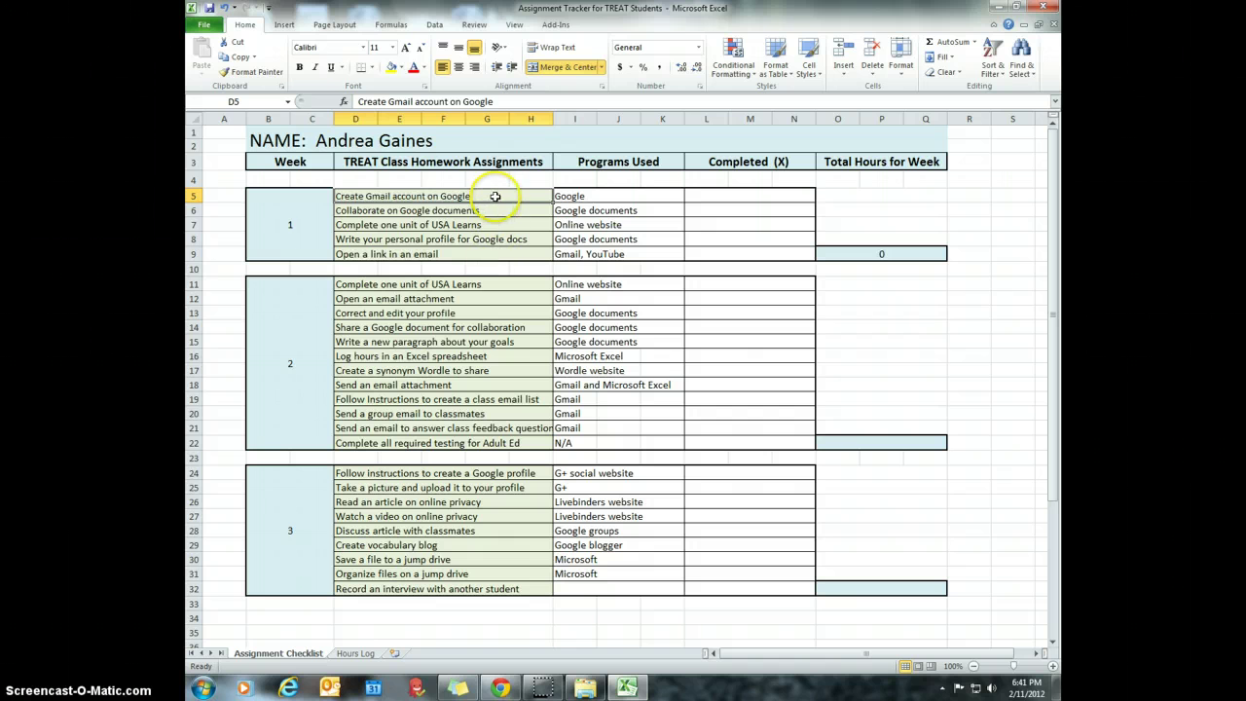
pyautogui.click(492, 218)
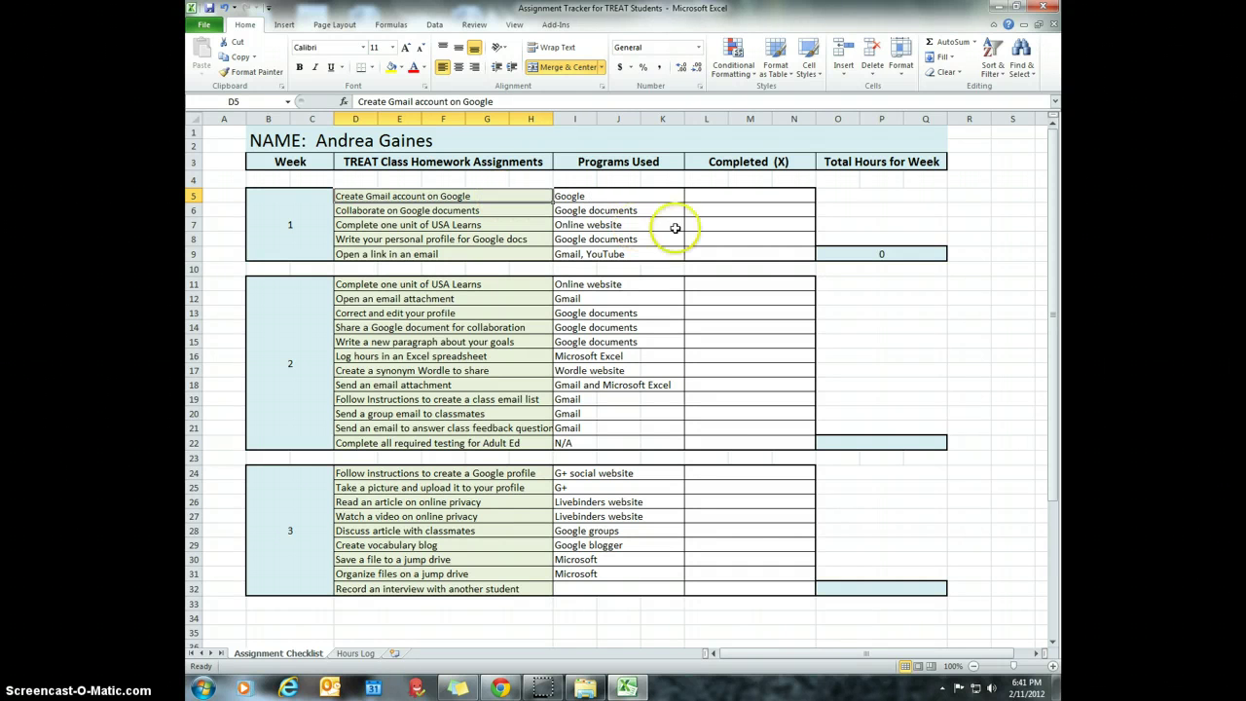
pyautogui.click(763, 199)
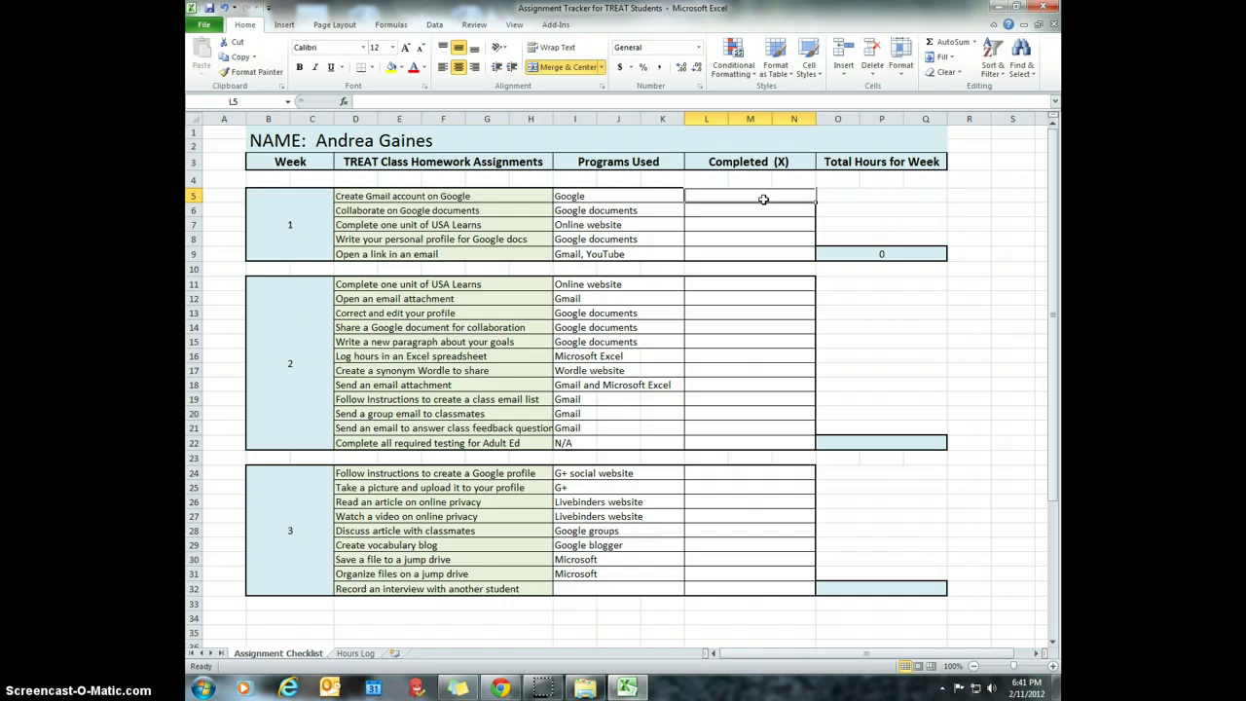
# - Put an X in the Completed column for all five Week 1 tasks, L5–L9
pyautogui.write('X')
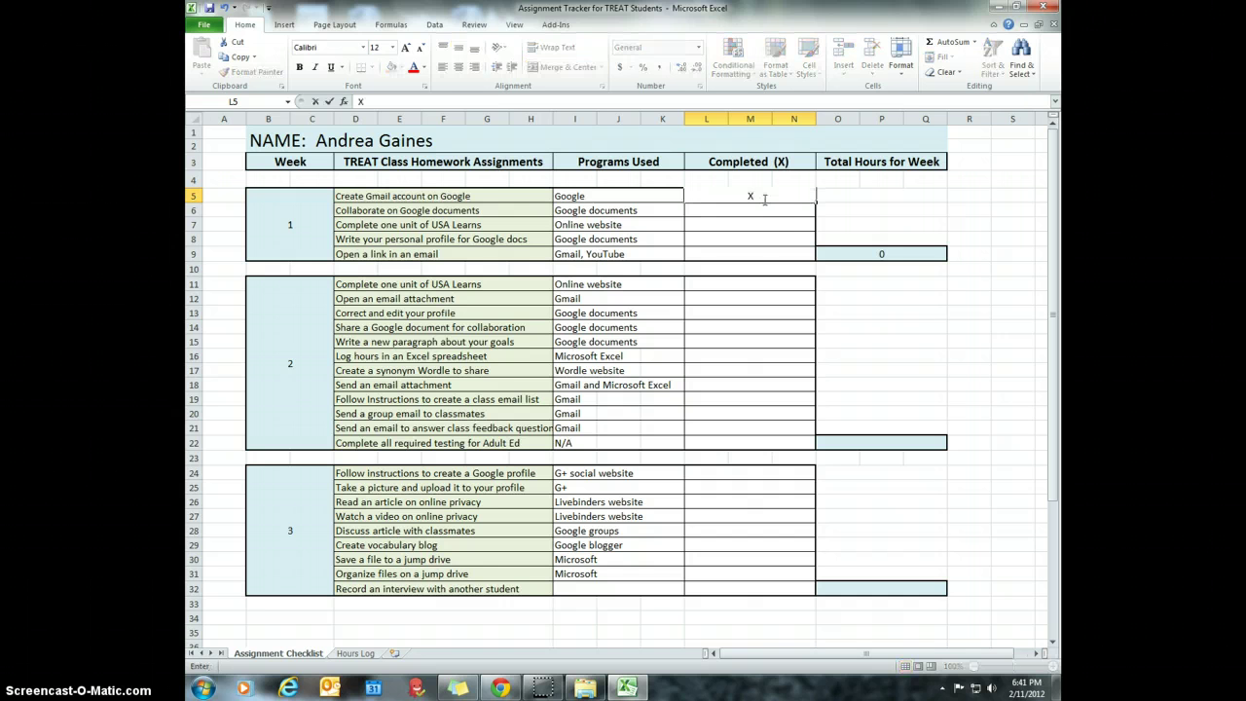
pyautogui.click(754, 204)
pyautogui.click(755, 212)
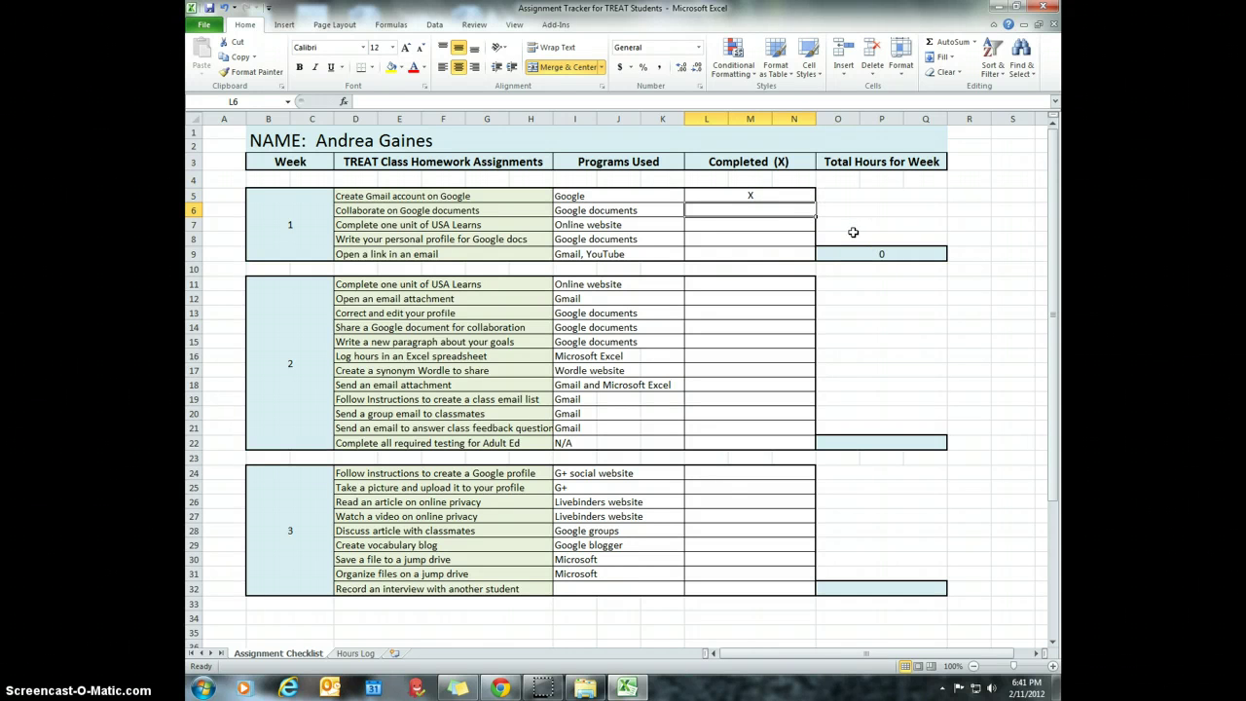
pyautogui.write('X')
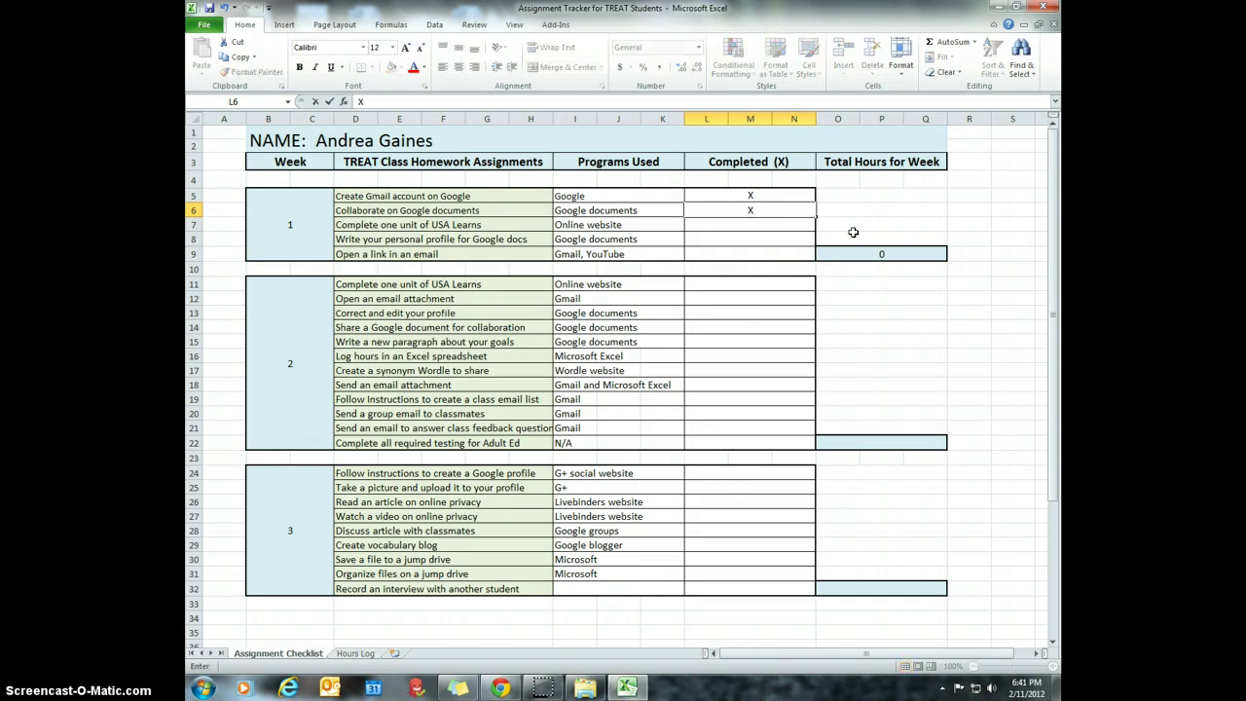
pyautogui.press('Return')
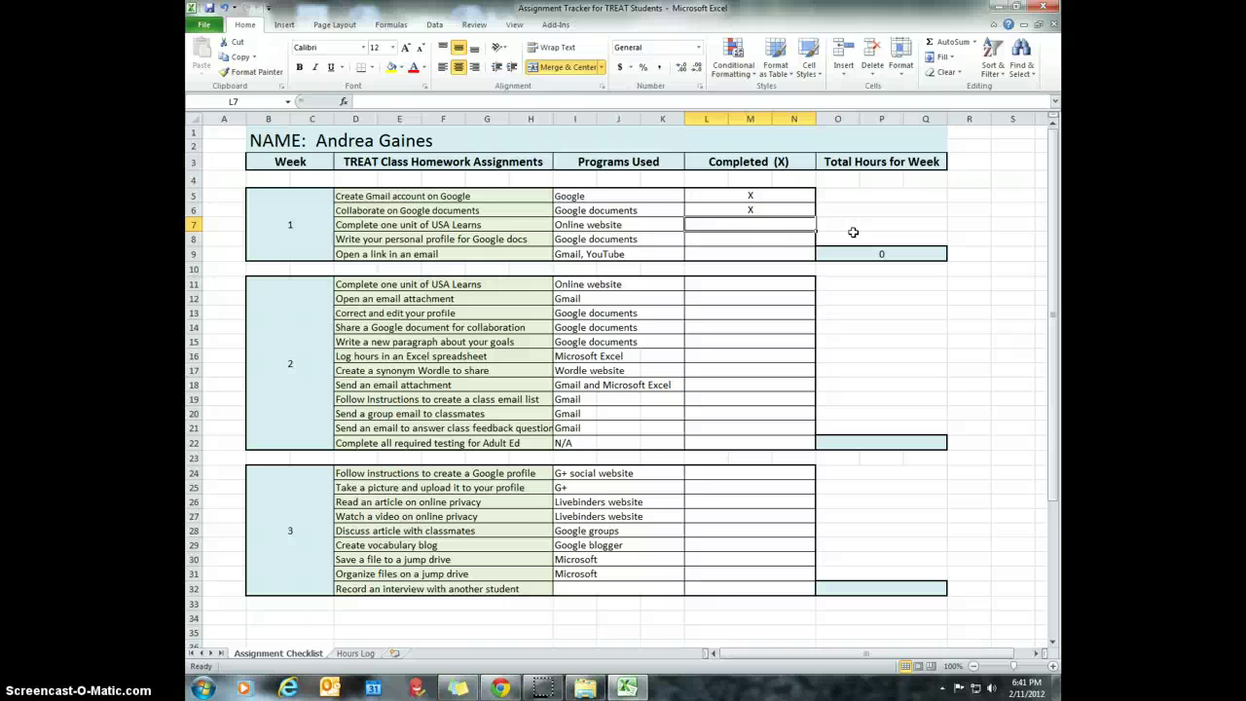
pyautogui.write('X')
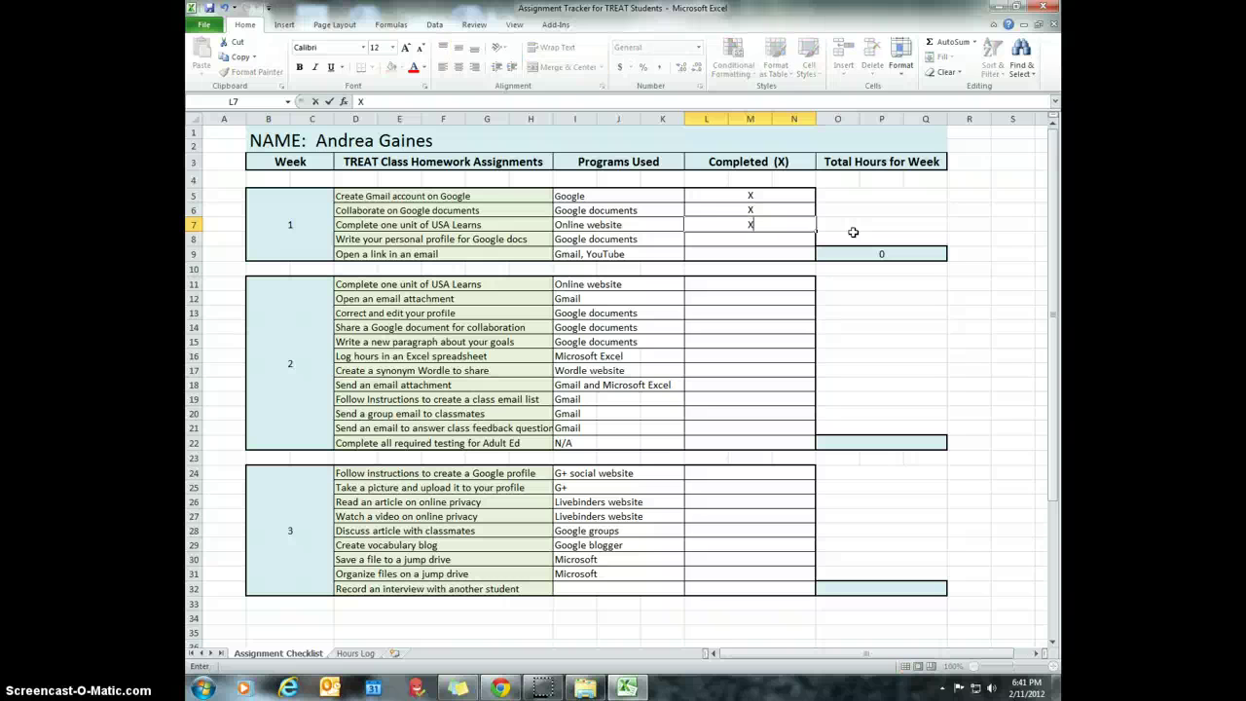
pyautogui.press('Return')
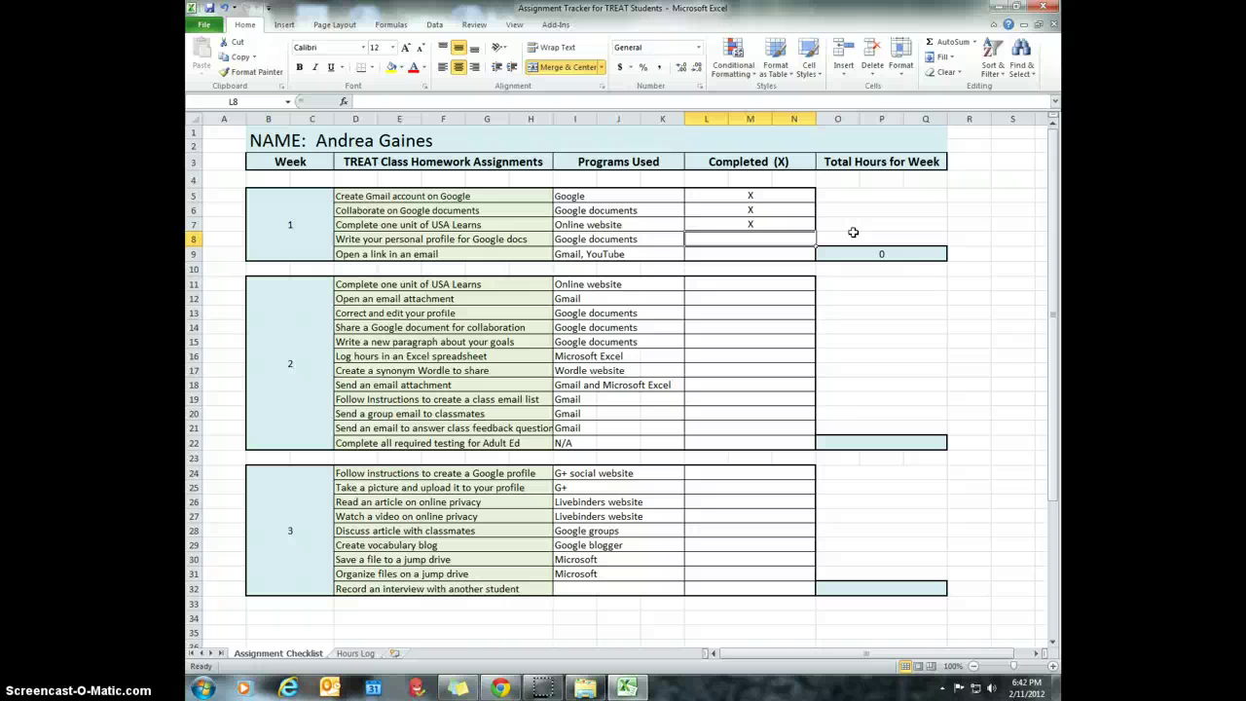
pyautogui.write('X')
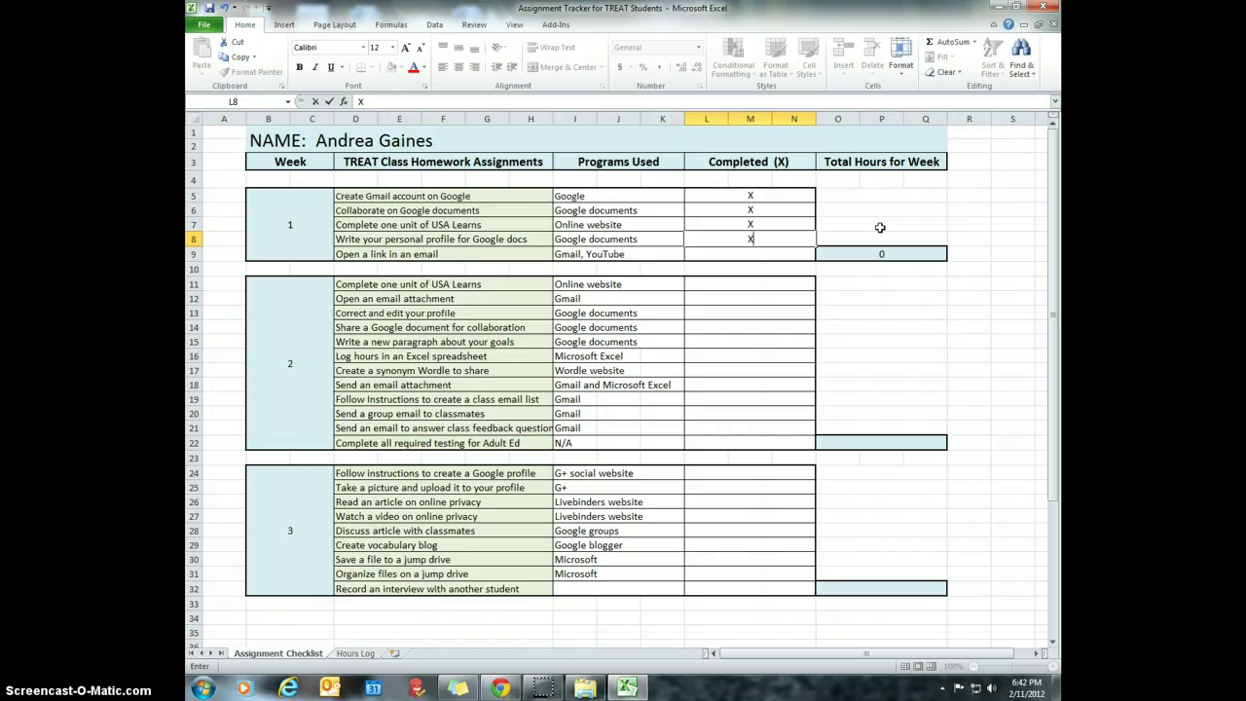
pyautogui.press('Return')
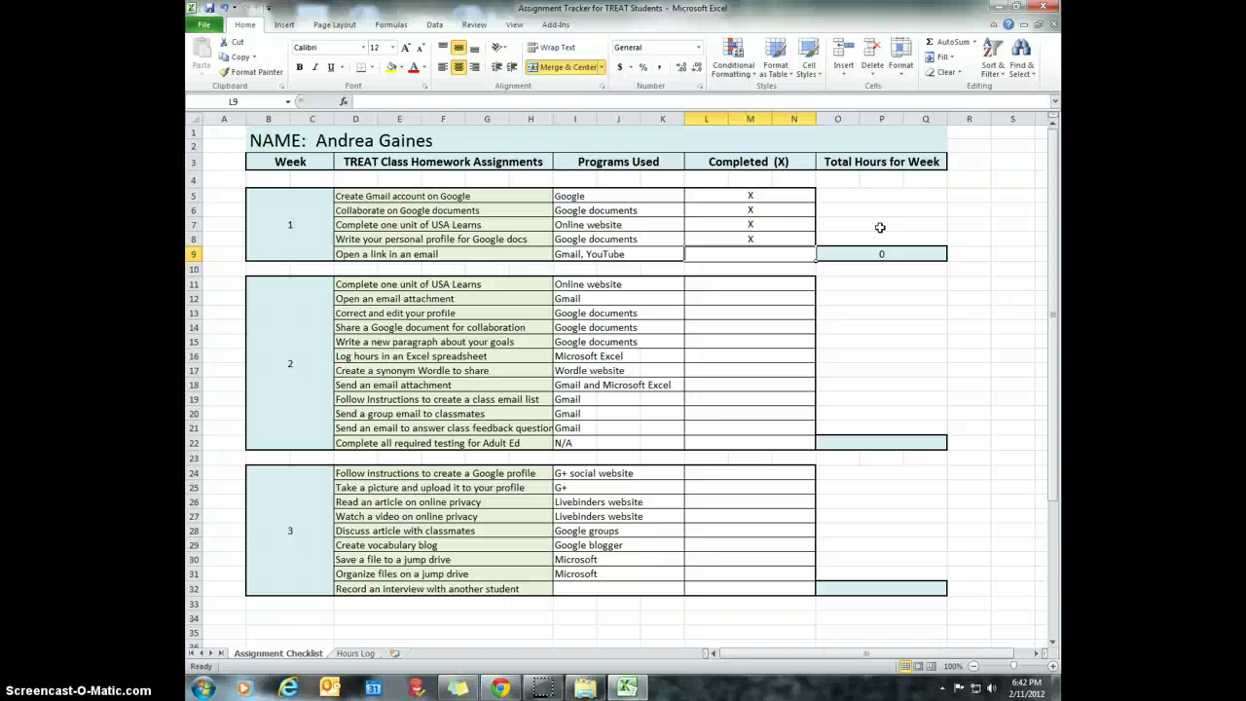
pyautogui.write('X')
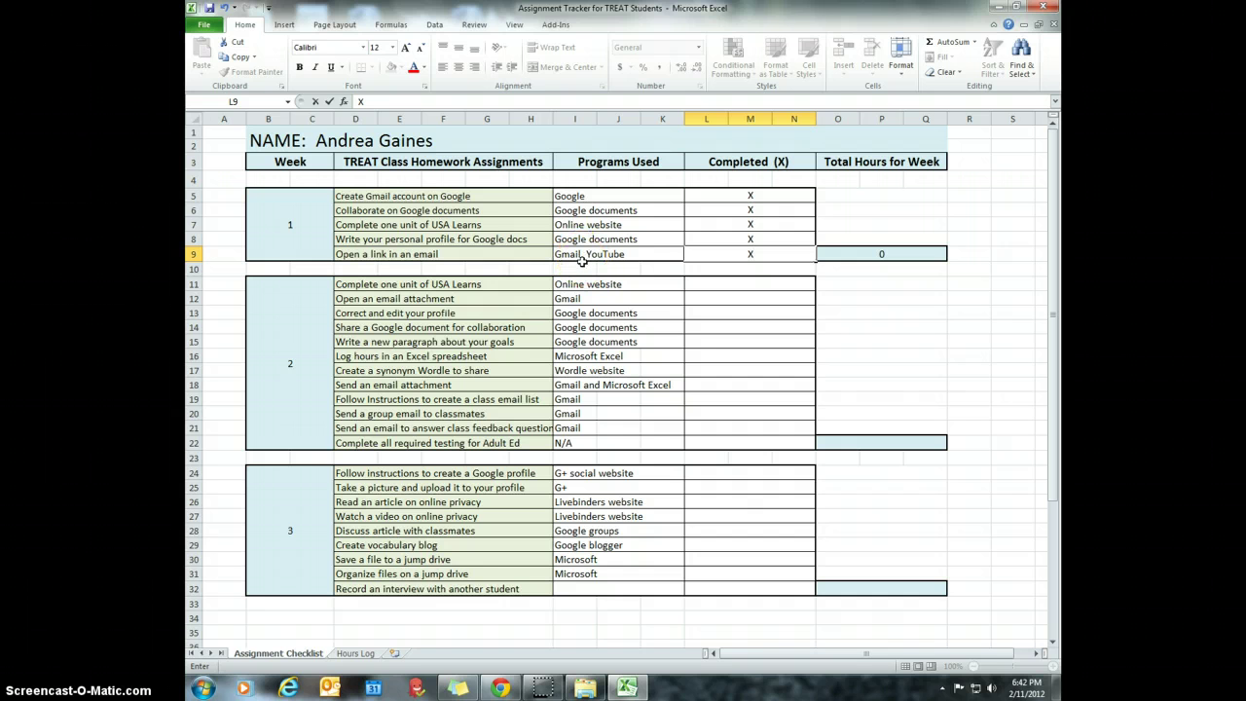
pyautogui.click(719, 283)
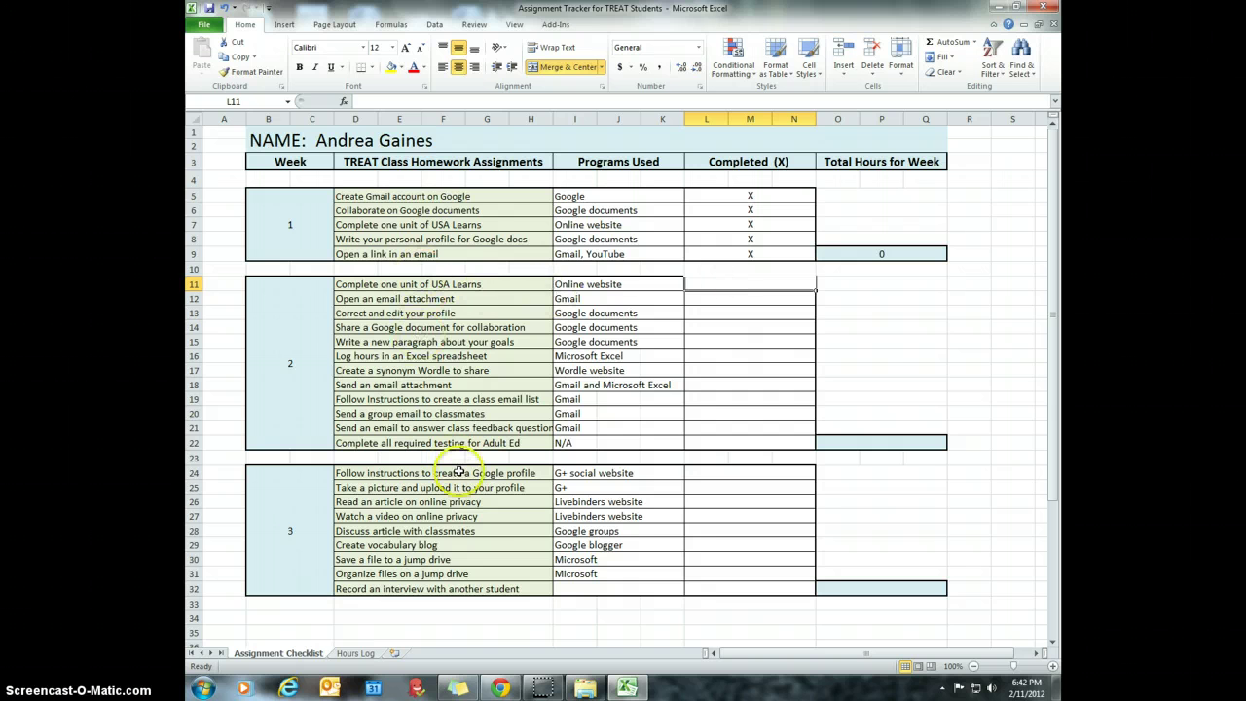
# - Mark Week 2's 'Open an email attachment' task completed with an X in L12
pyautogui.scroll(-1, 727, 399)
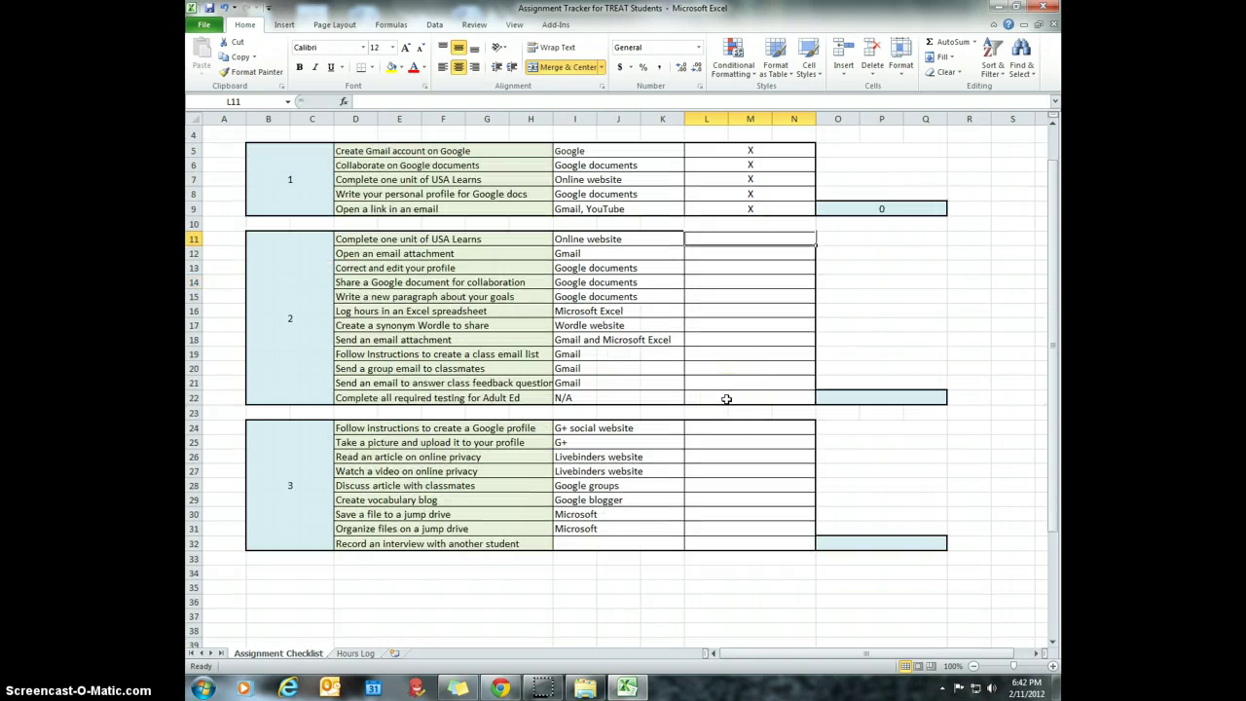
pyautogui.scroll(1, 727, 399)
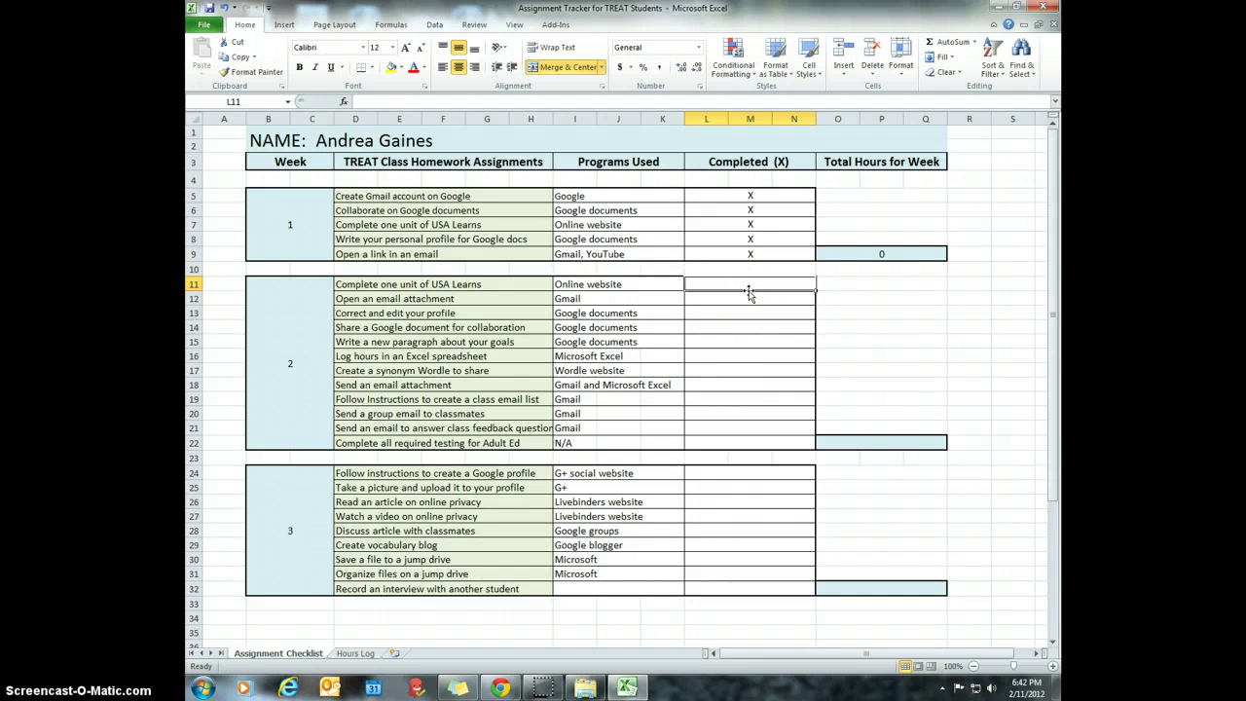
pyautogui.click(505, 284)
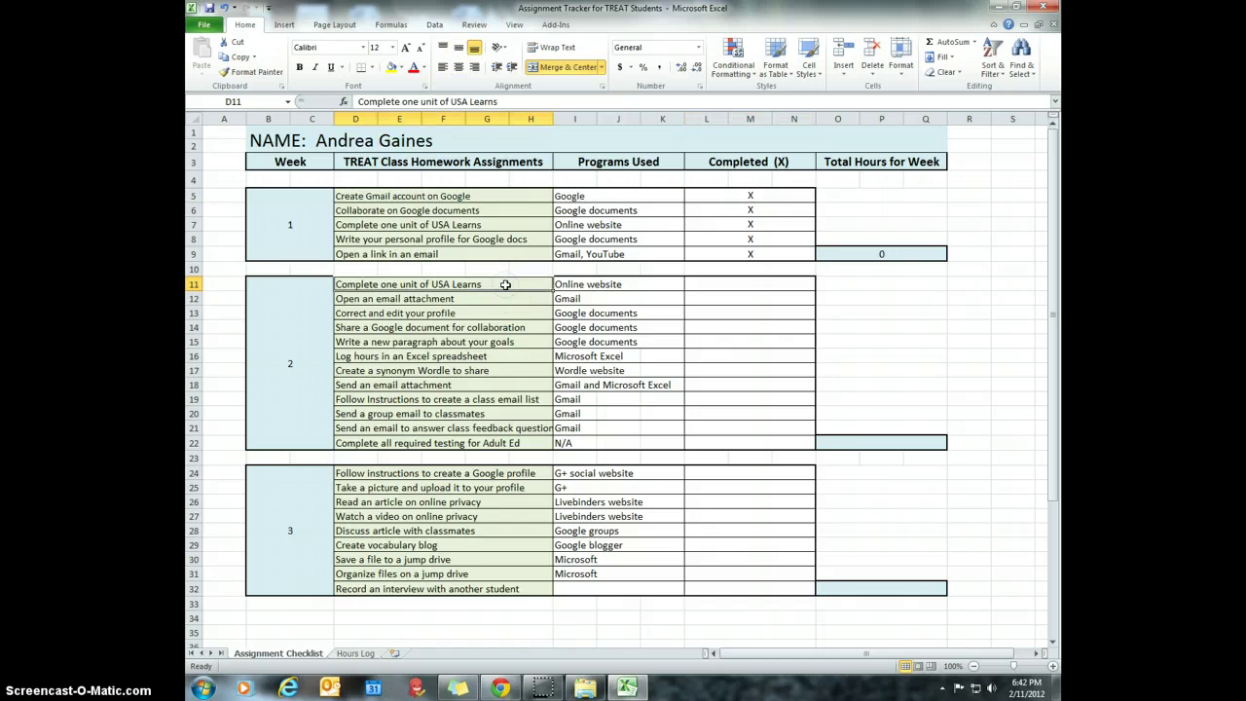
pyautogui.click(478, 301)
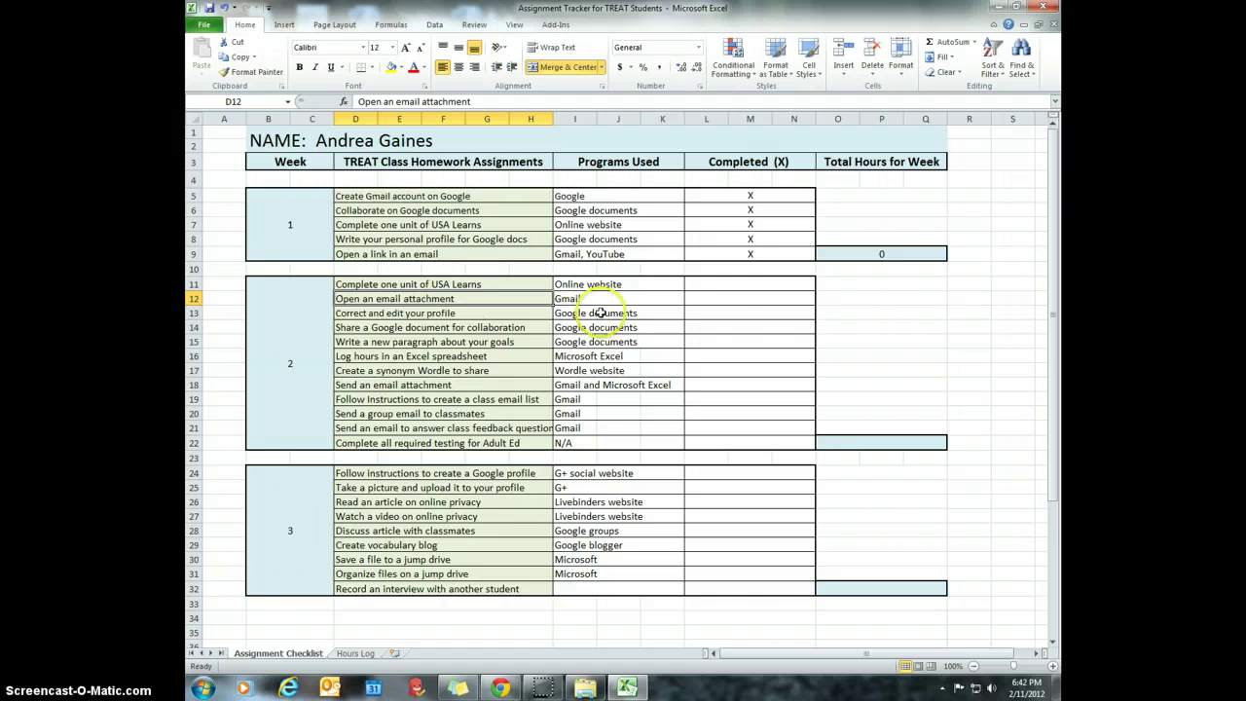
pyautogui.click(745, 303)
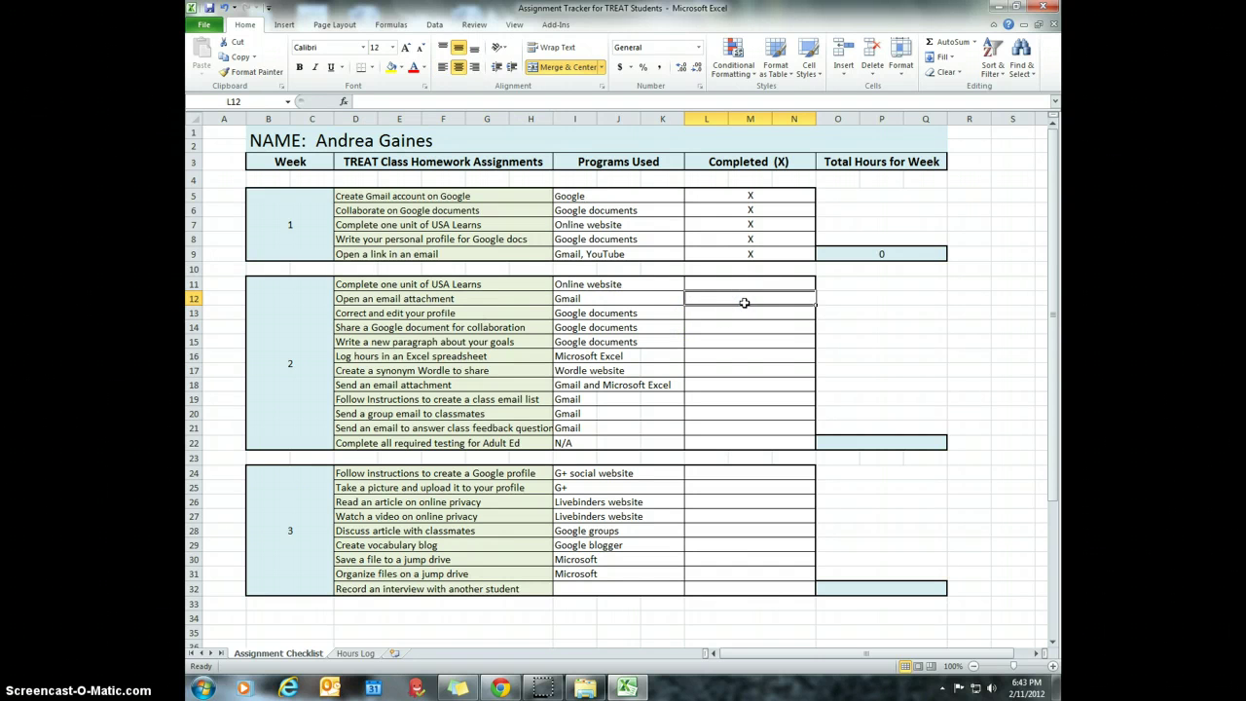
pyautogui.write('X')
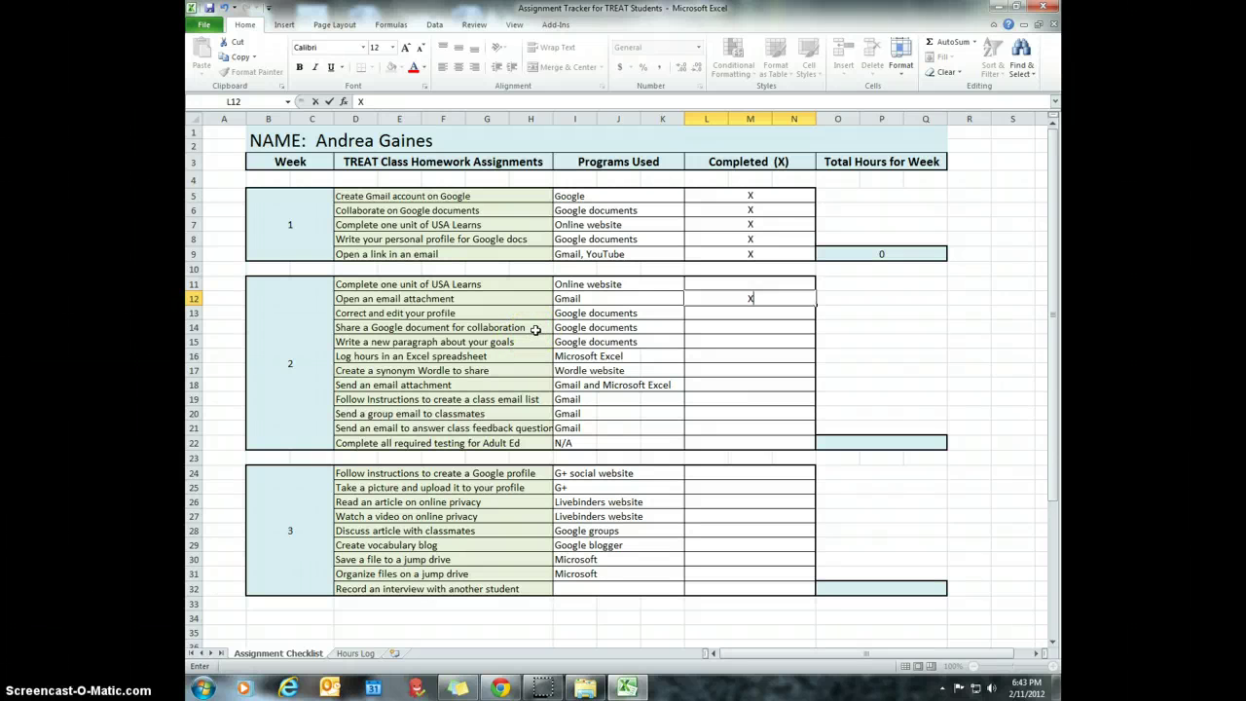
pyautogui.click(536, 330)
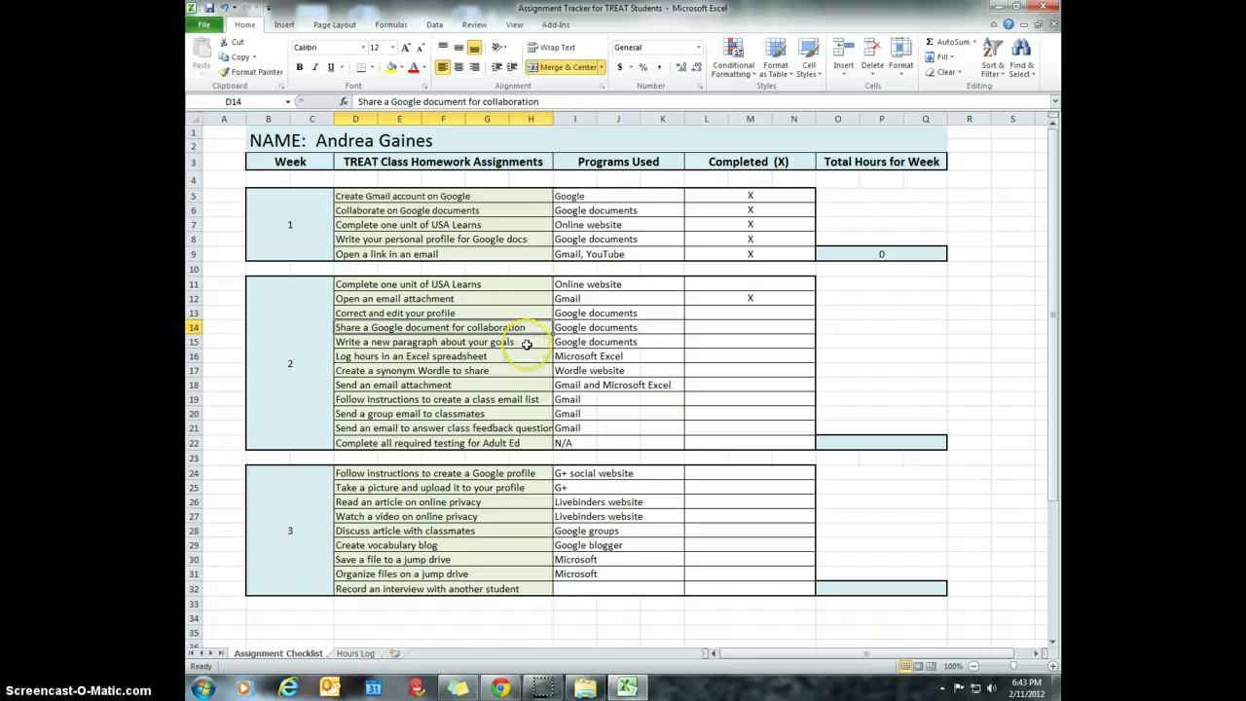
pyautogui.click(523, 343)
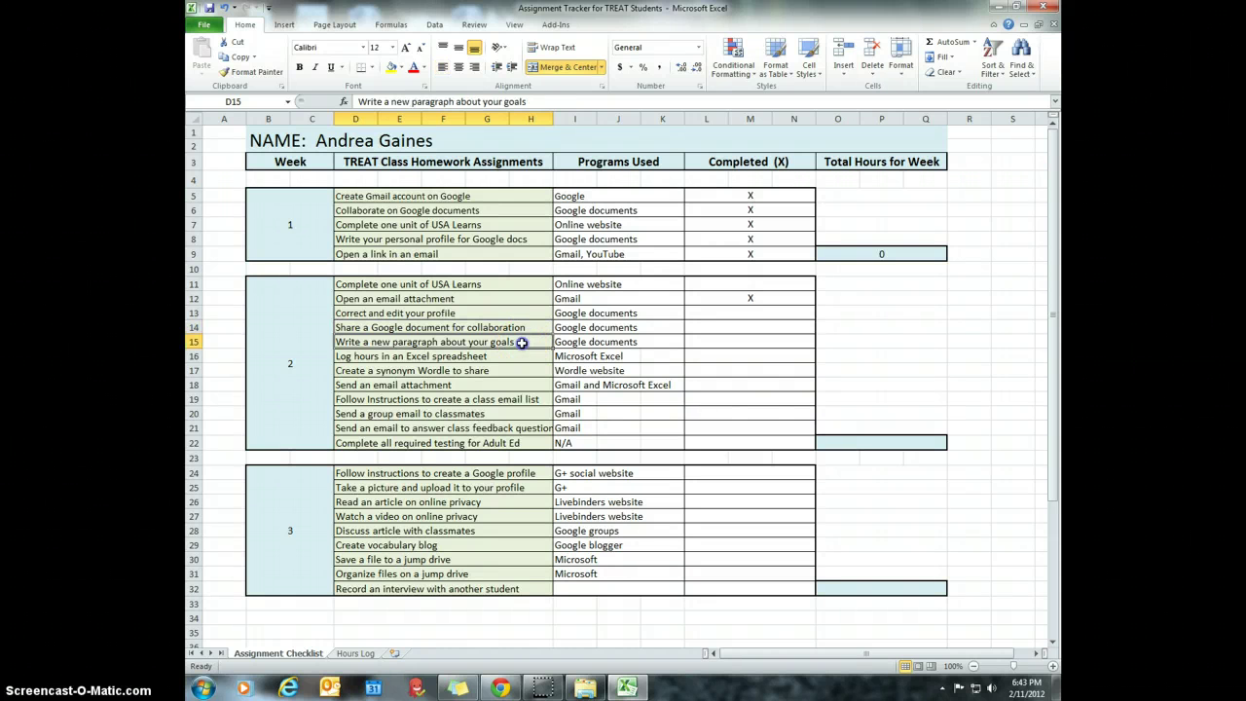
pyautogui.click(521, 329)
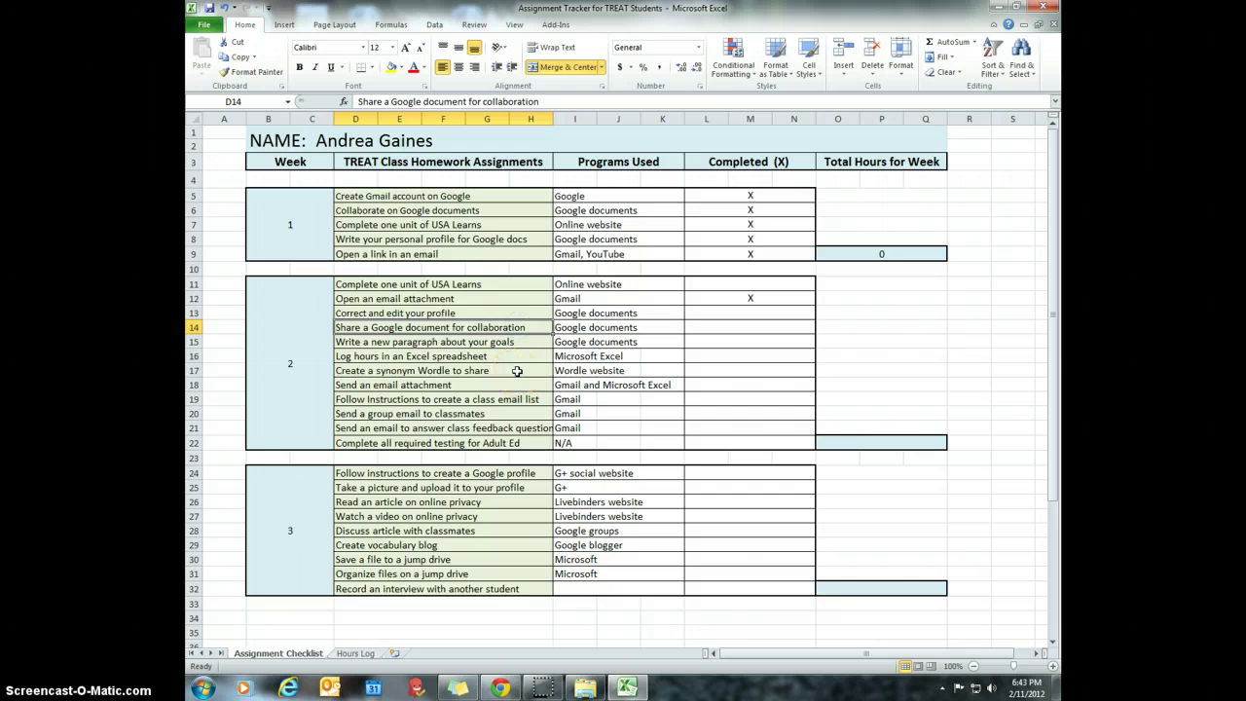
pyautogui.click(501, 357)
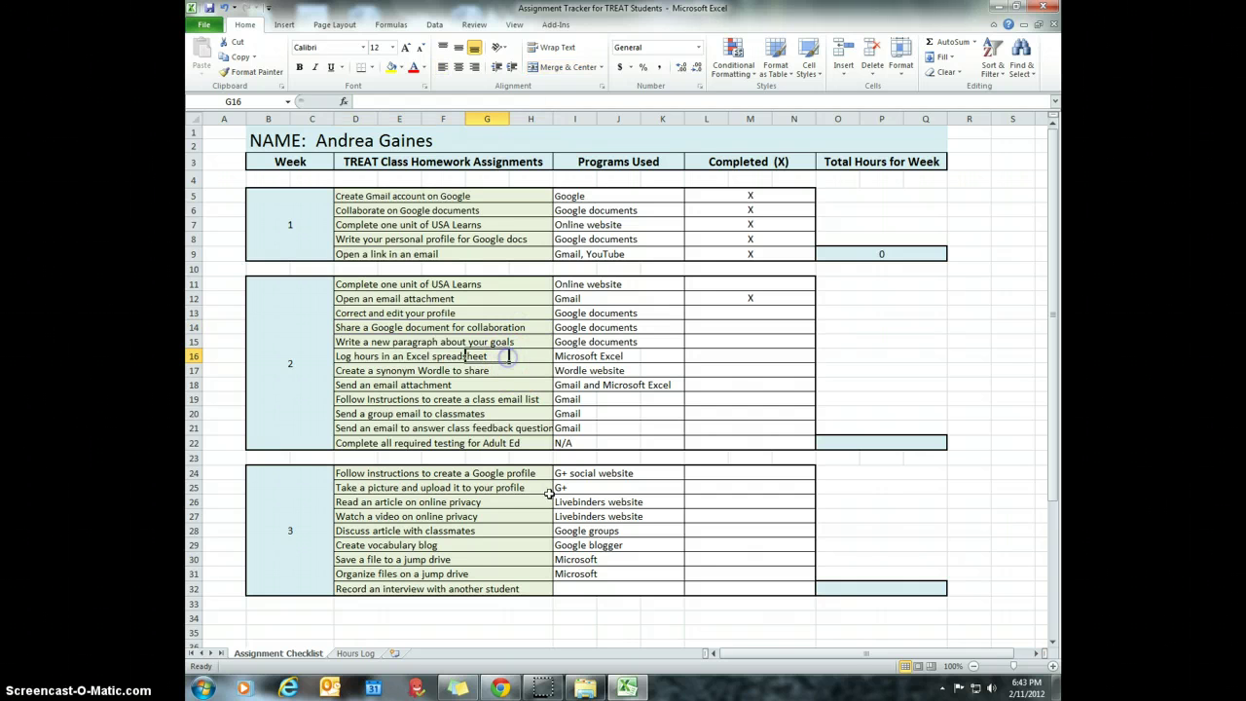
pyautogui.click(344, 358)
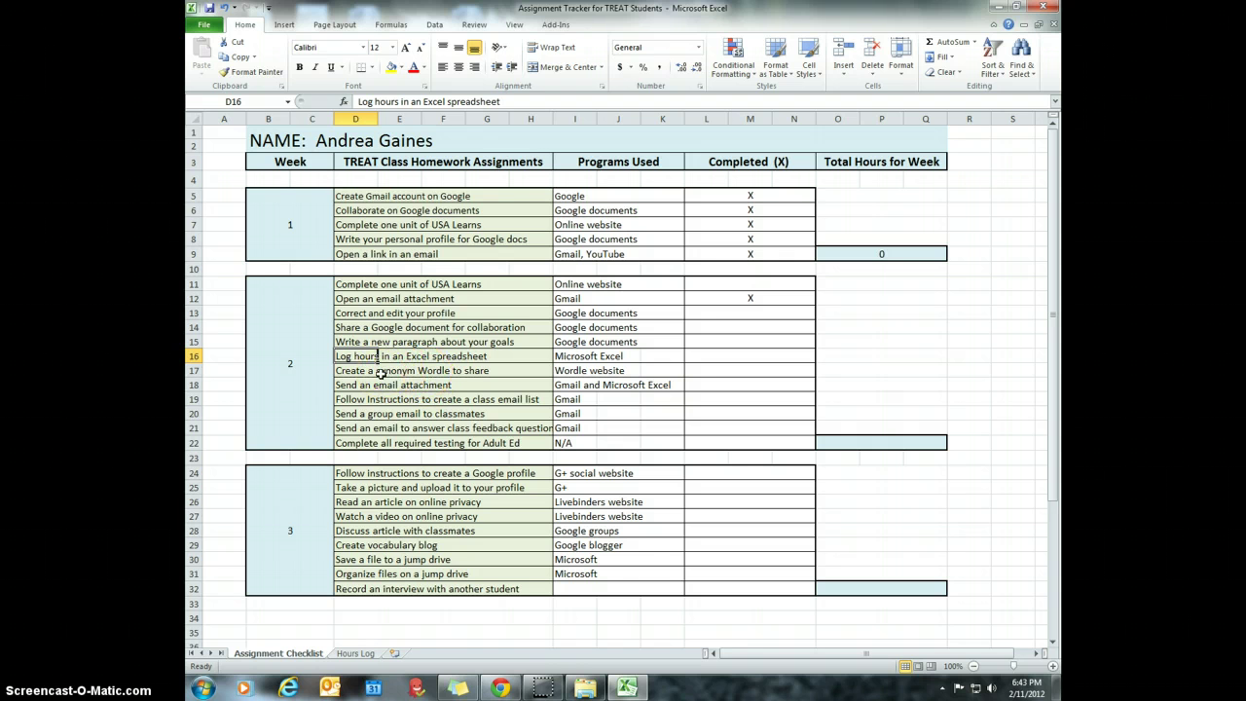
pyautogui.click(379, 372)
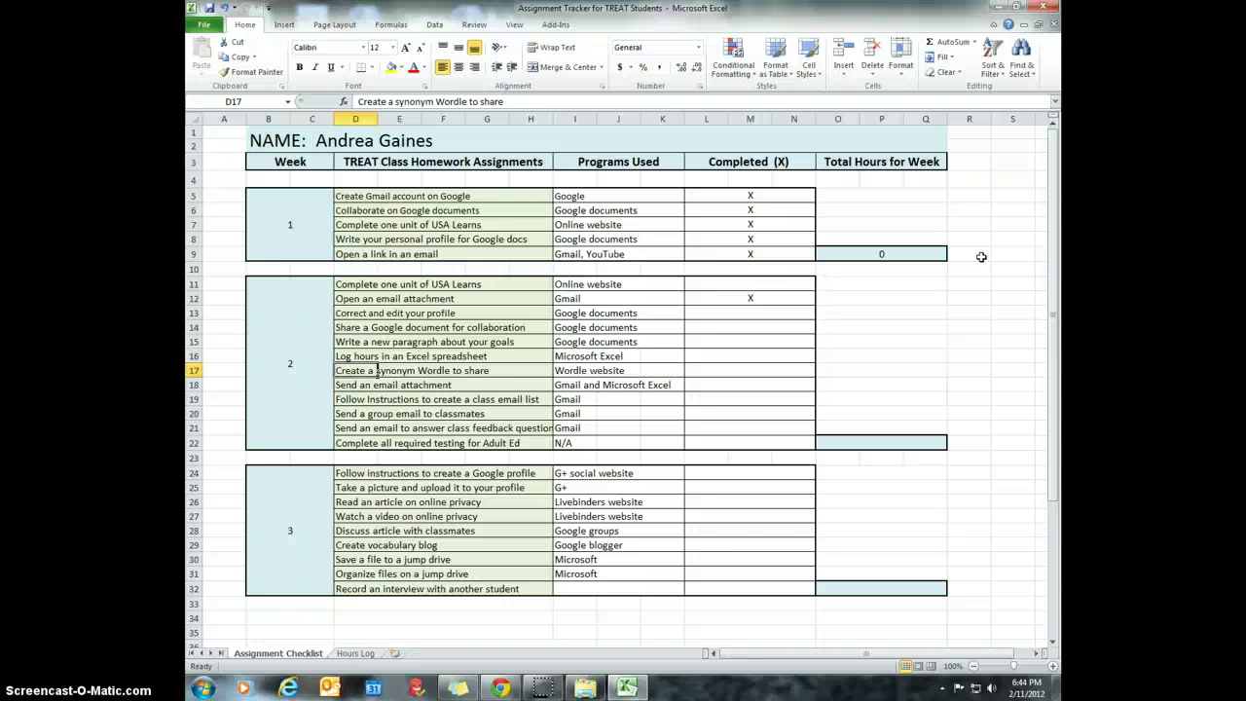
# - Inspect the week 1 total hours formula in O9, =SUM('Hours Log'!K9:L9)
pyautogui.click(888, 254)
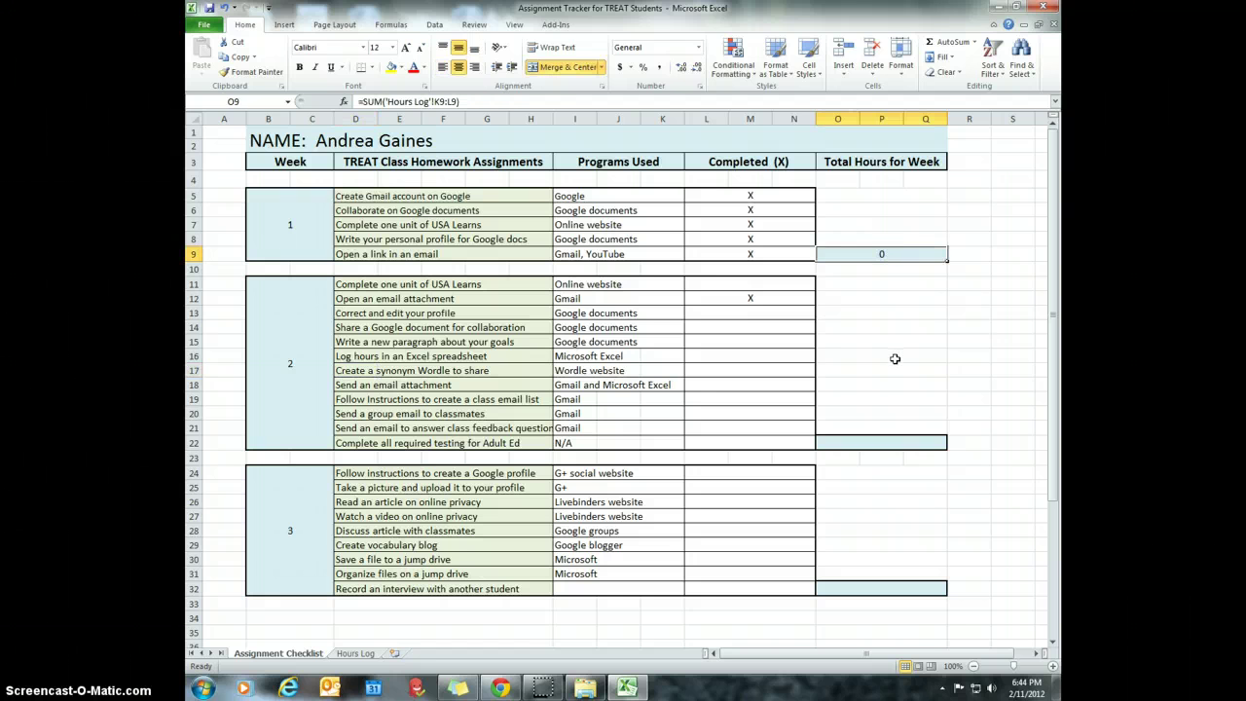
pyautogui.click(884, 256)
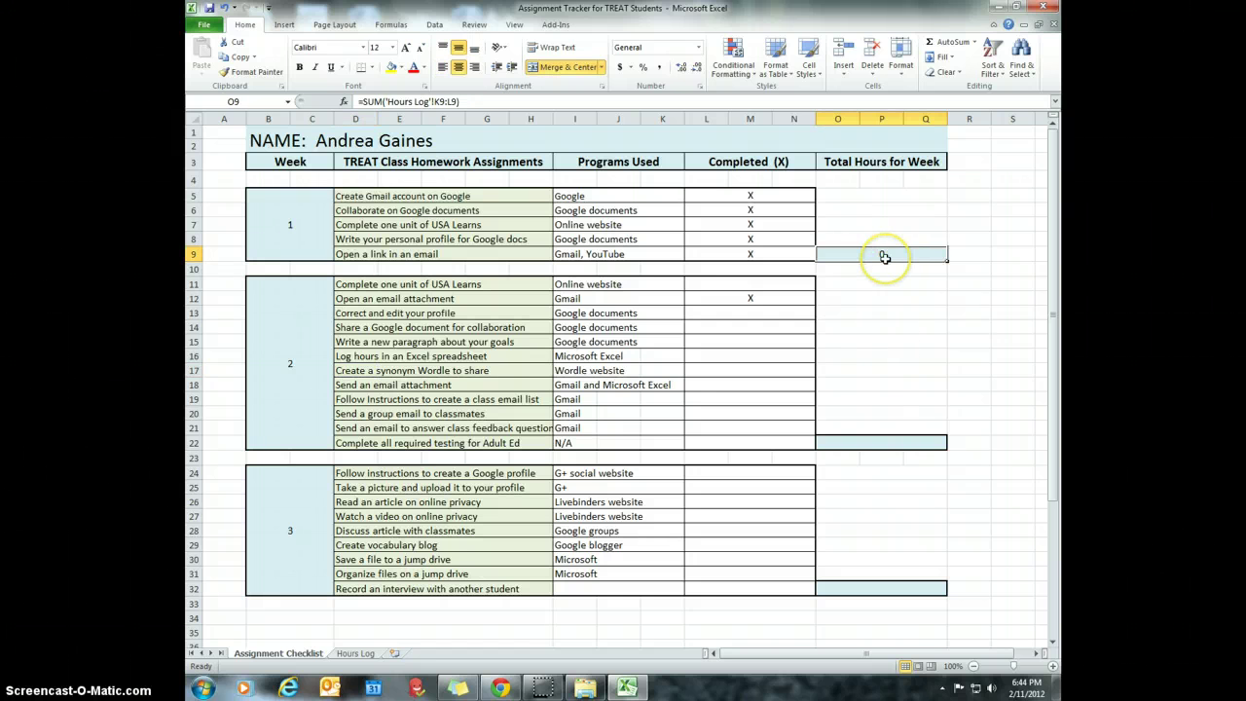
pyautogui.click(885, 255)
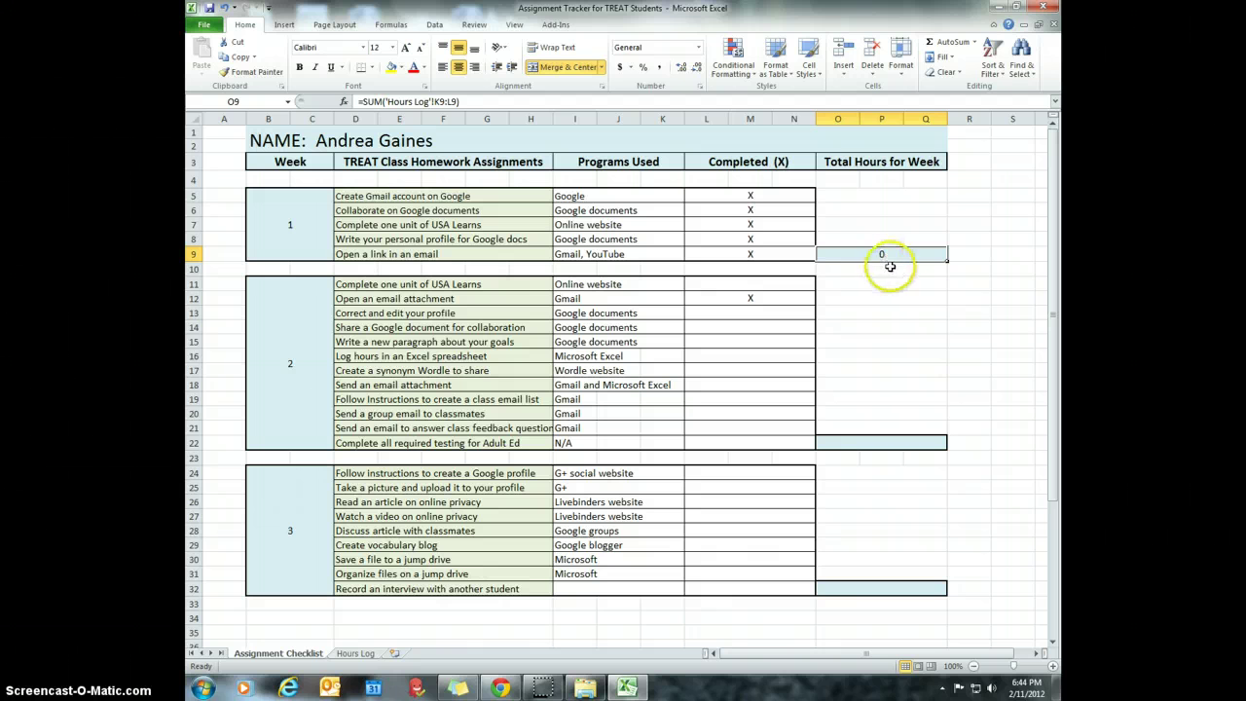
pyautogui.click(859, 249)
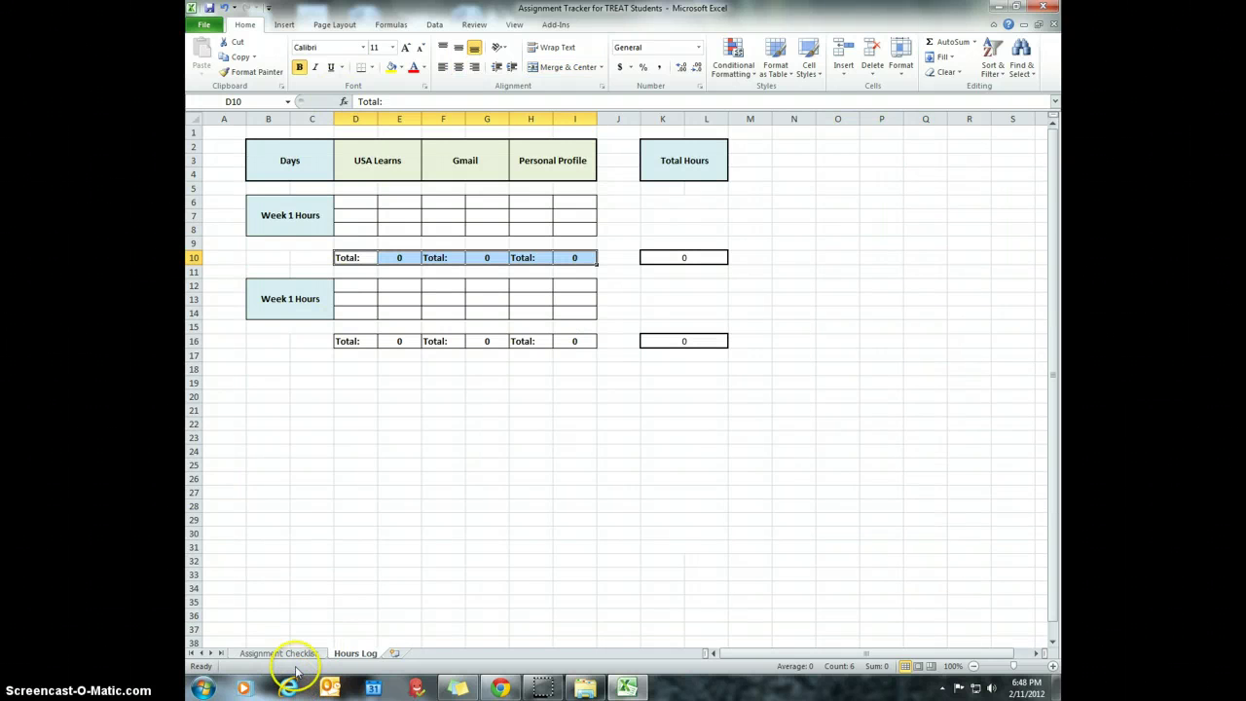
# - On the Hours Log, fill the Total rows D10:I10 and D16:I16 light blue
pyautogui.click(278, 654)
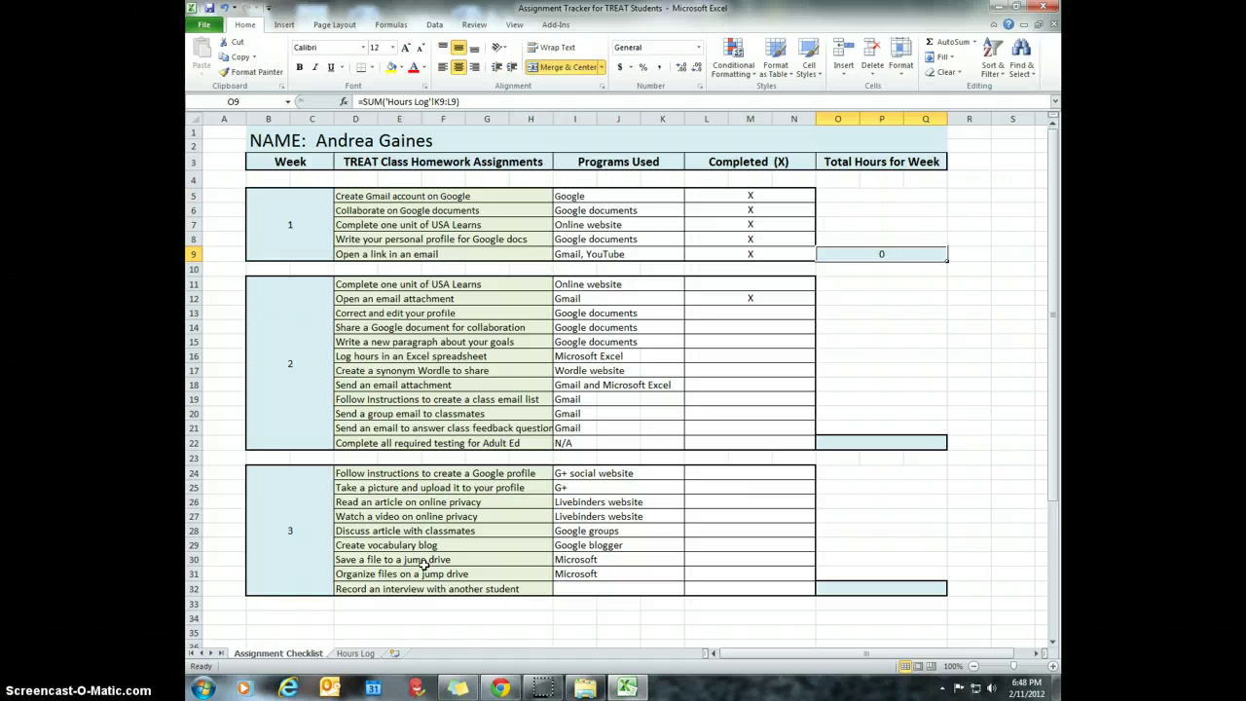
pyautogui.click(289, 661)
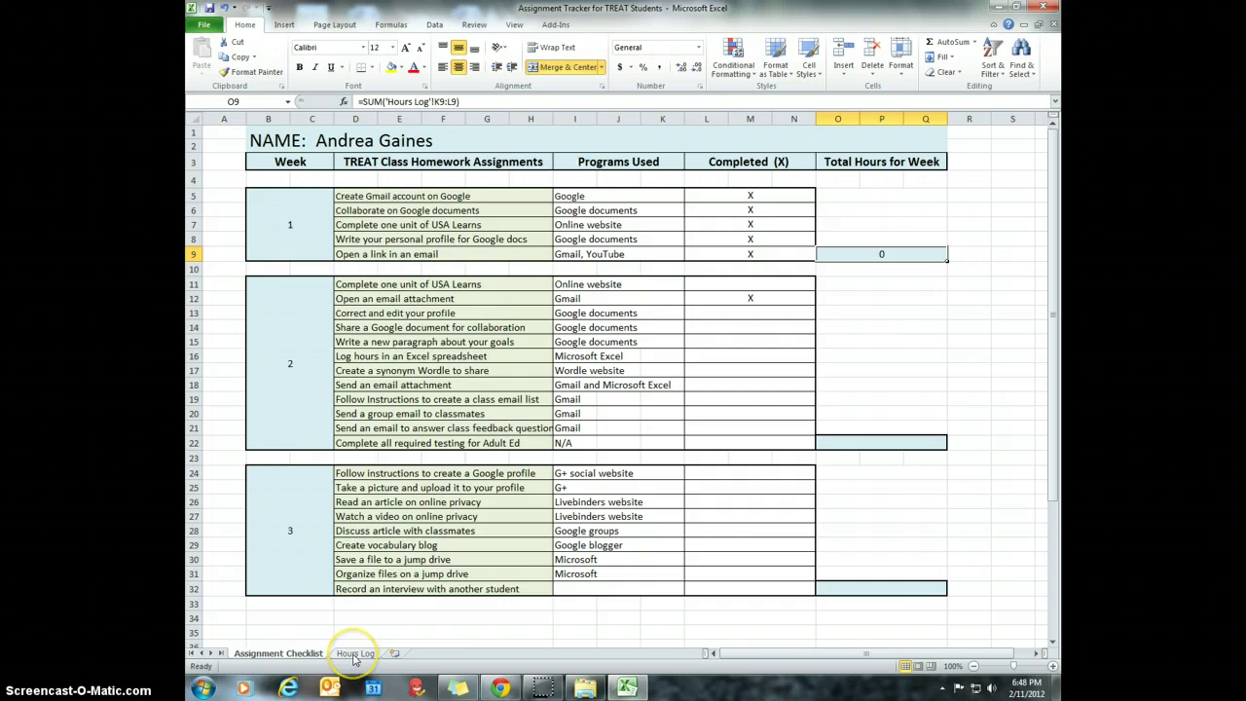
pyautogui.click(354, 659)
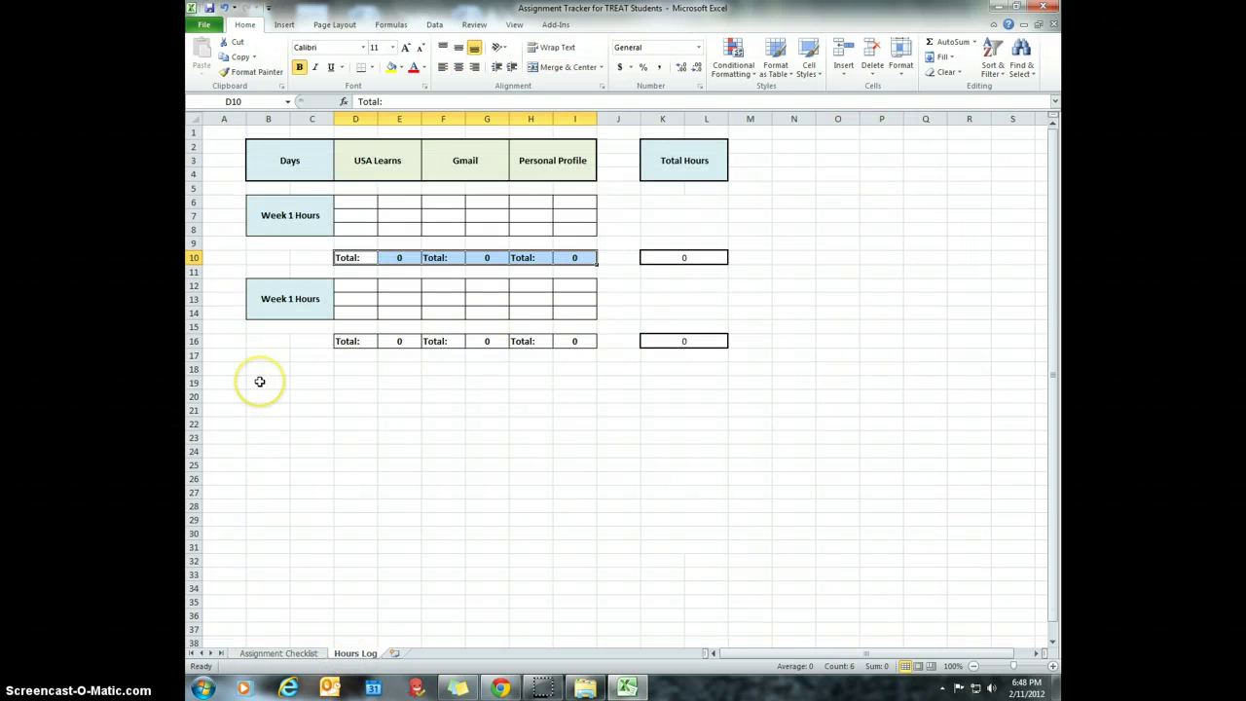
pyautogui.click(348, 258)
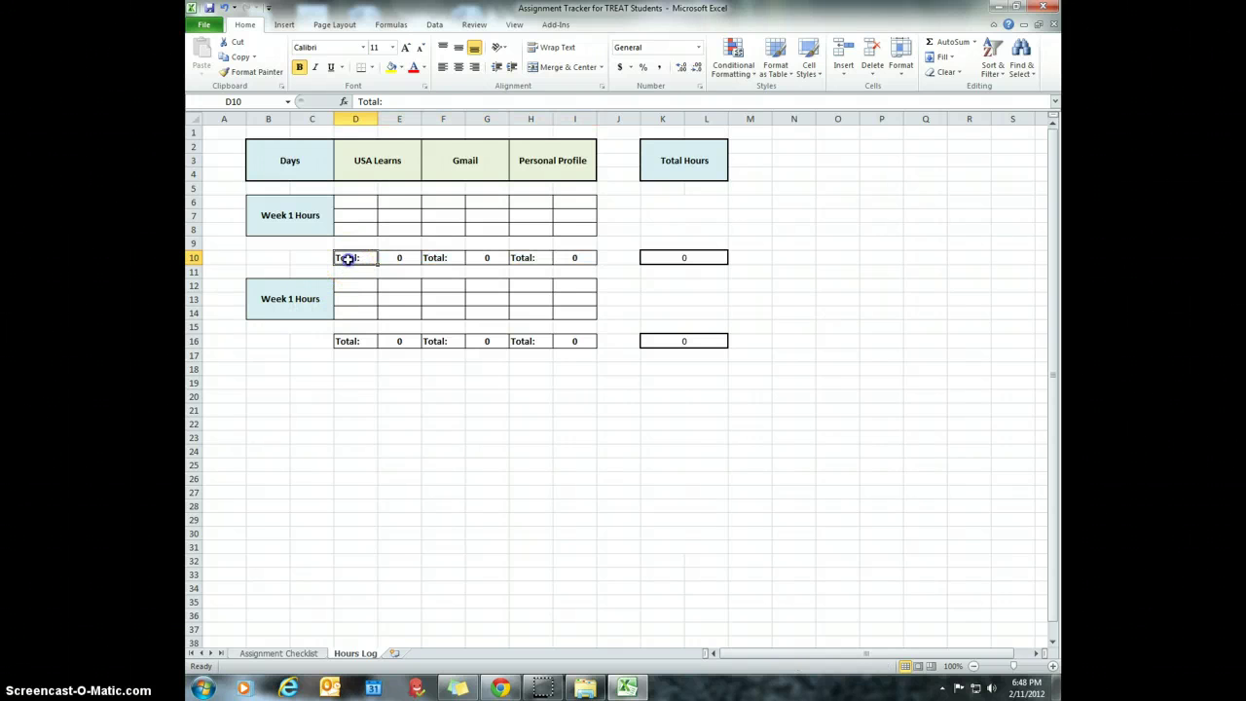
pyautogui.moveTo(348, 258); pyautogui.dragTo(562, 259)
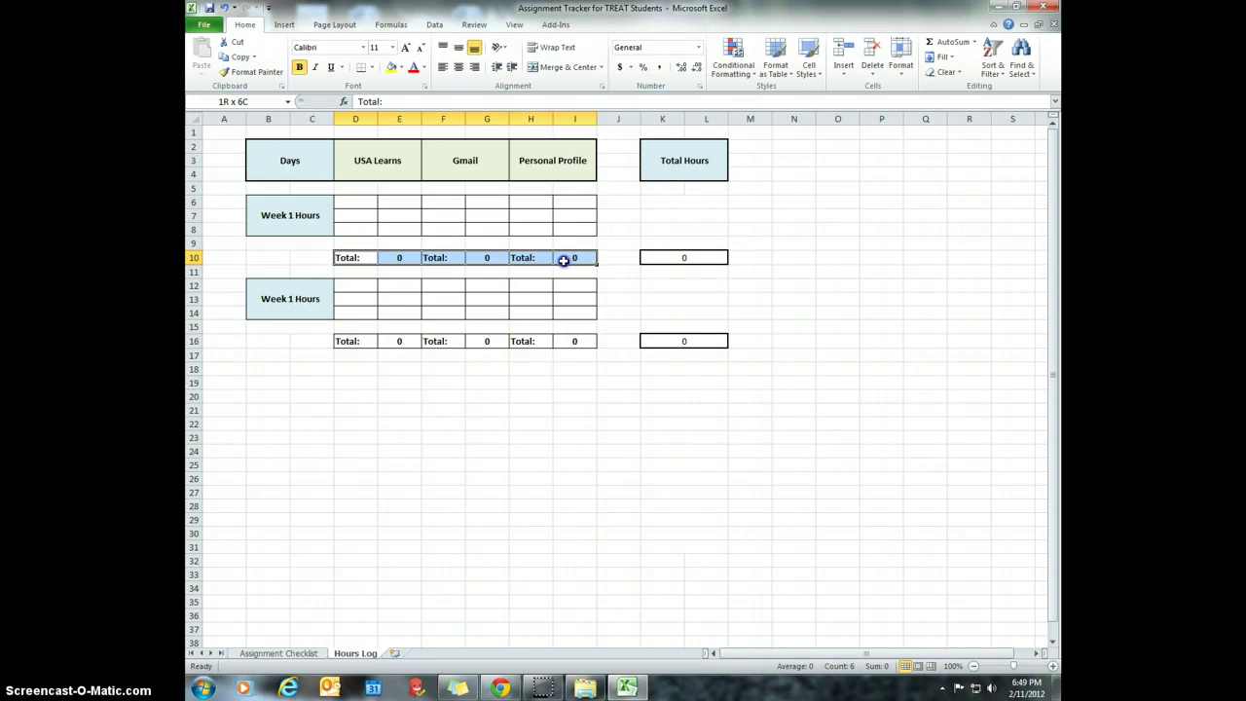
pyautogui.click(402, 67)
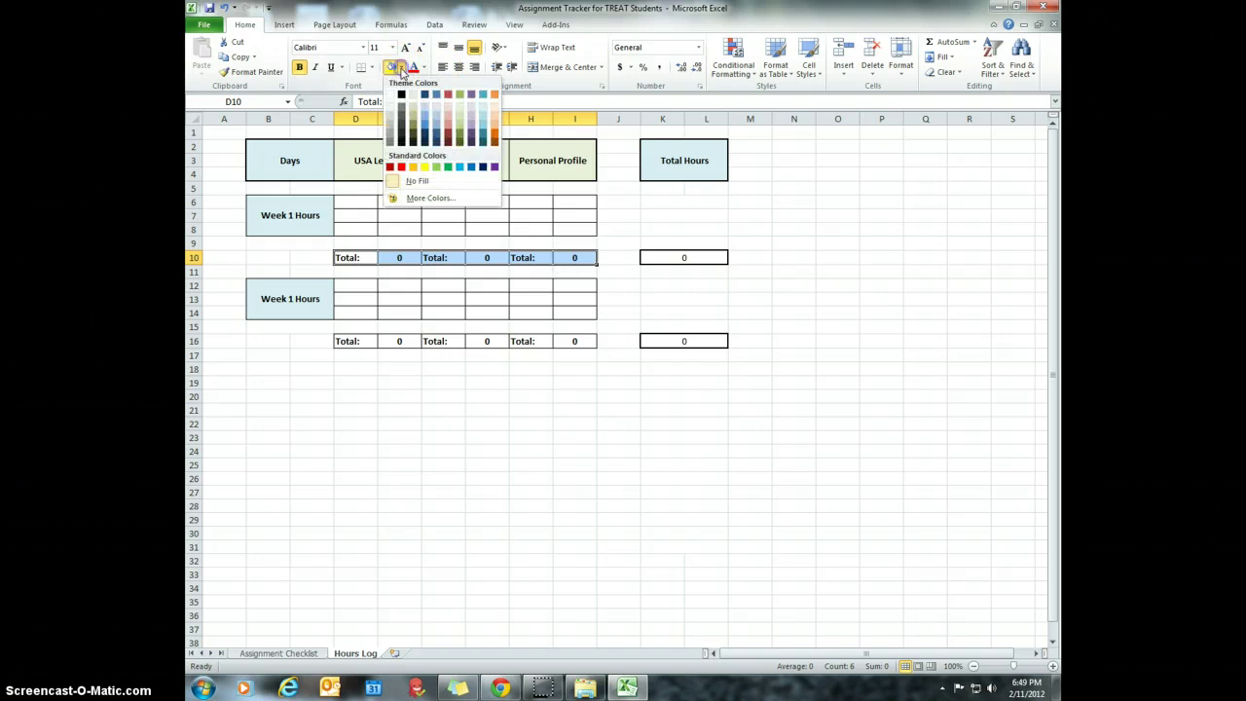
pyautogui.click(483, 107)
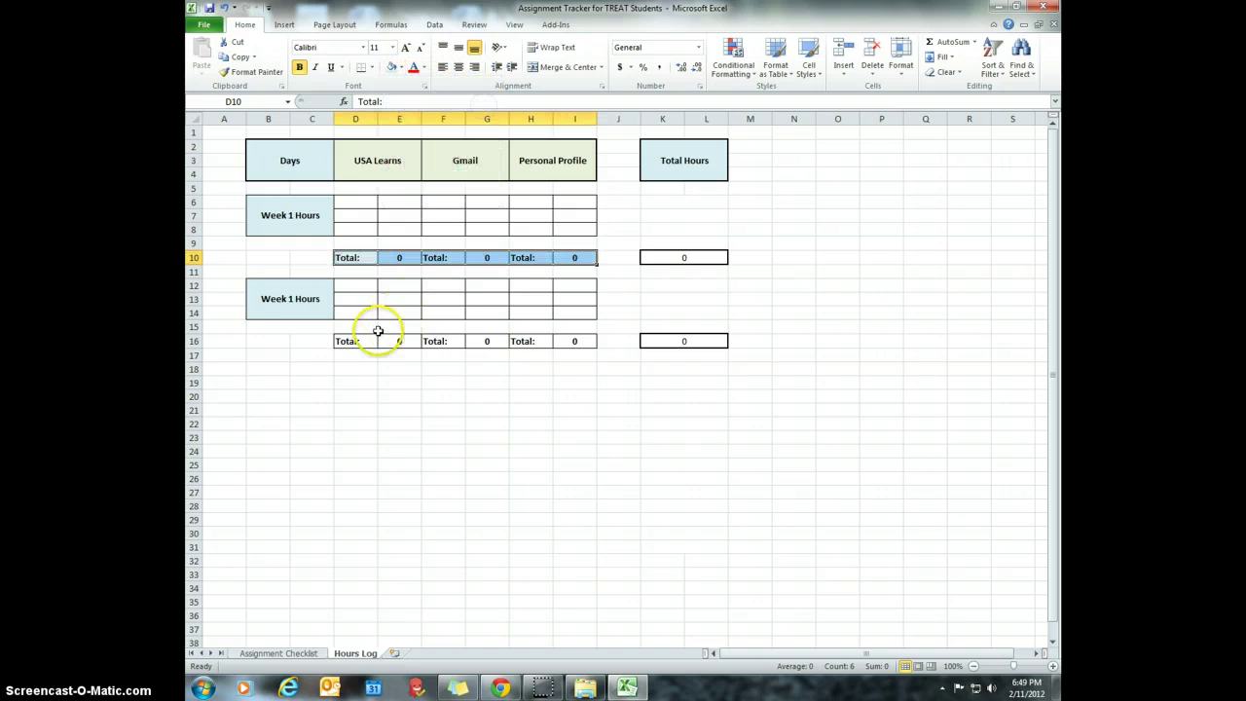
pyautogui.moveTo(362, 340); pyautogui.dragTo(564, 339)
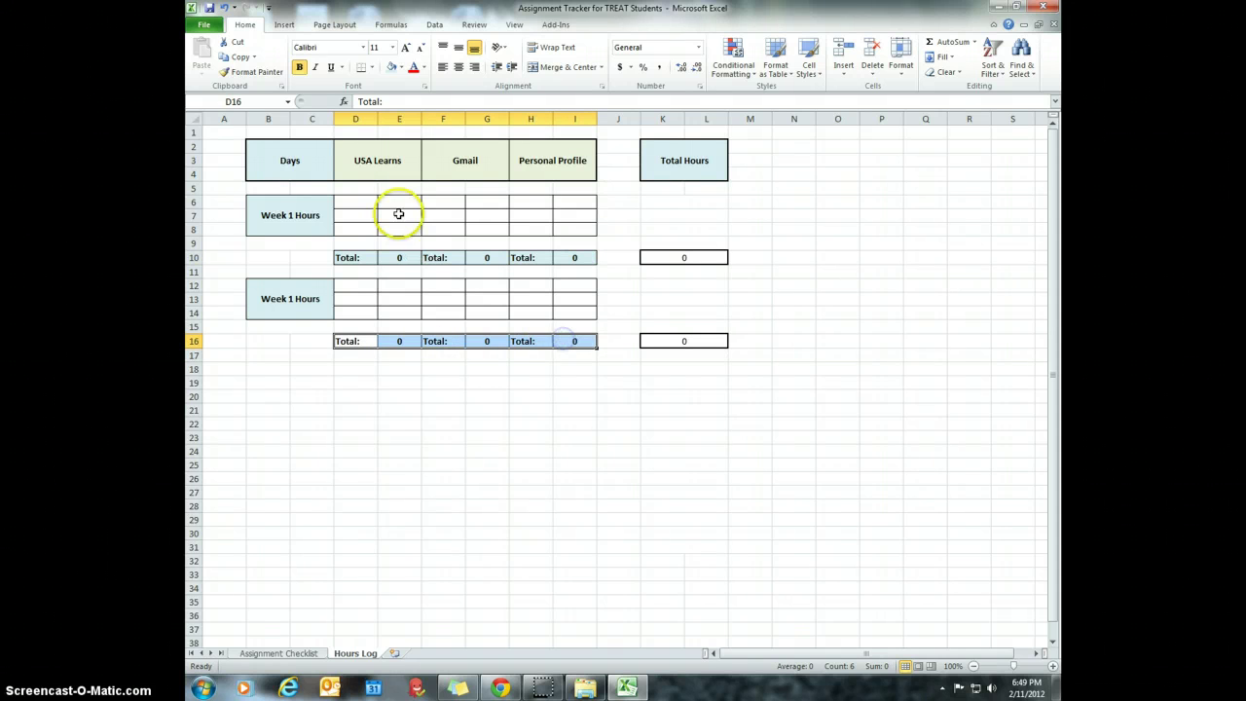
pyautogui.click(393, 69)
pyautogui.click(415, 467)
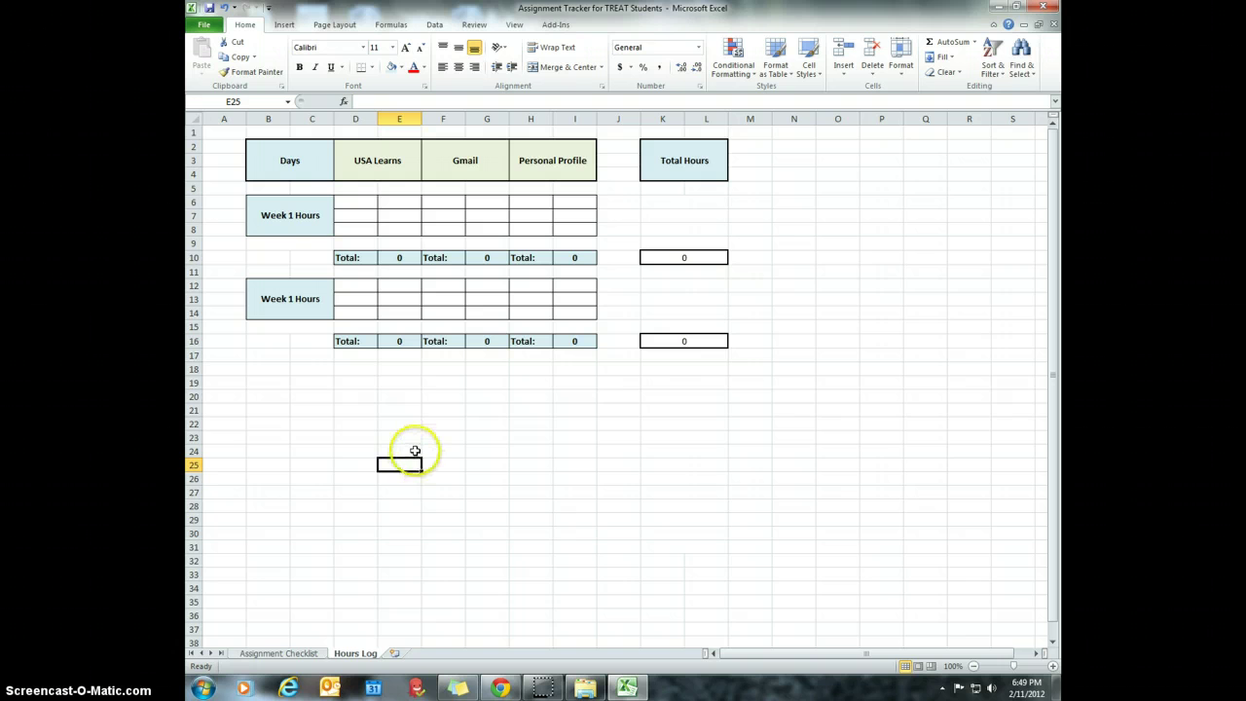
# - Change the second block's label in B12 from 'Week 1 Hours' to 'Week 2 Hours'
pyautogui.click(281, 298)
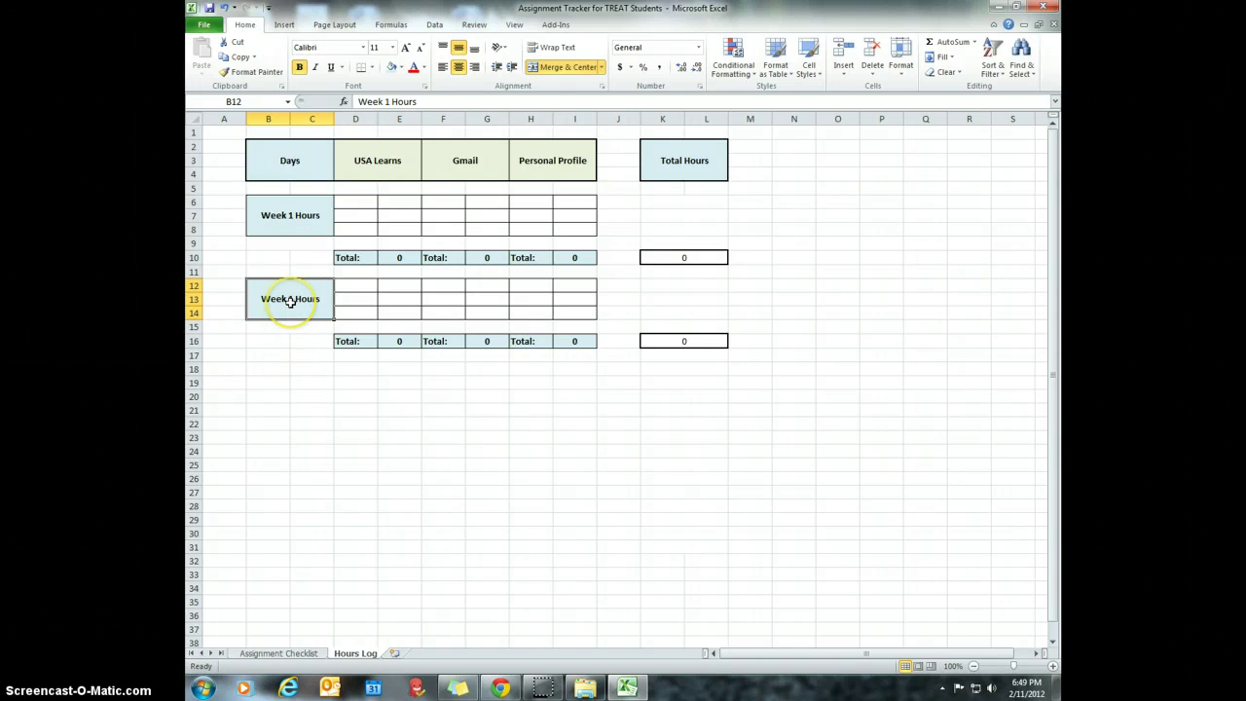
pyautogui.click(287, 218)
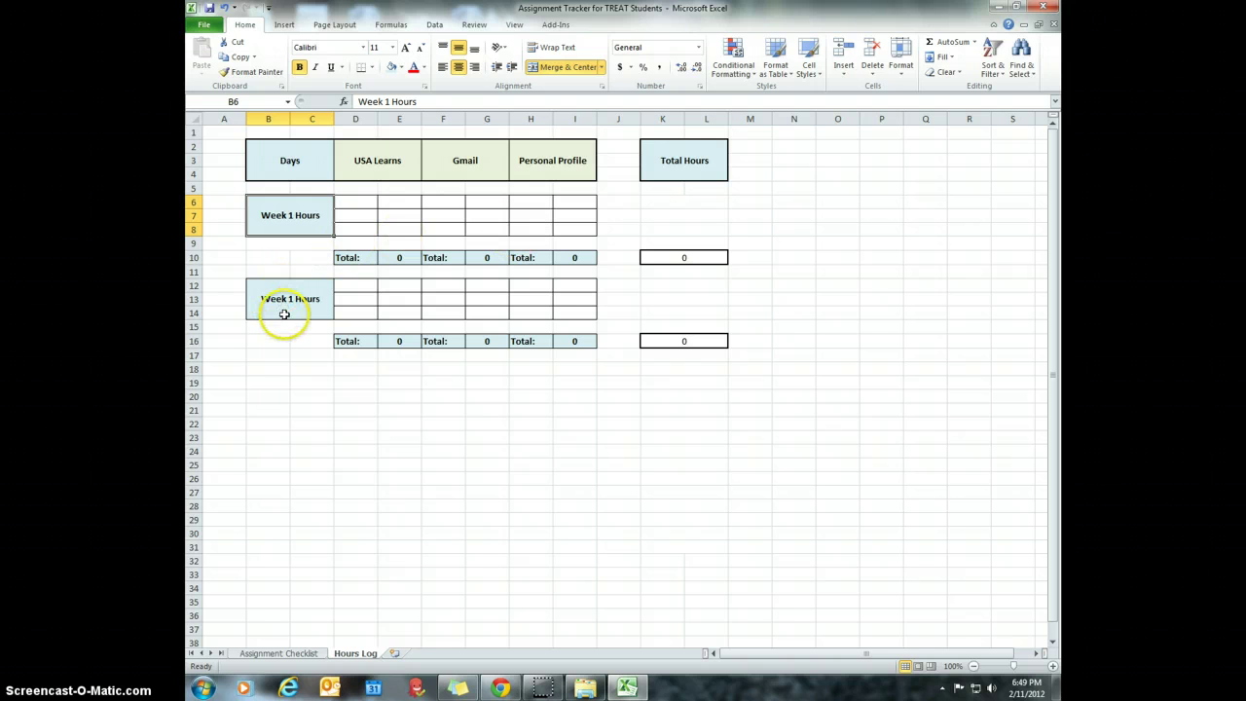
pyautogui.click(285, 307)
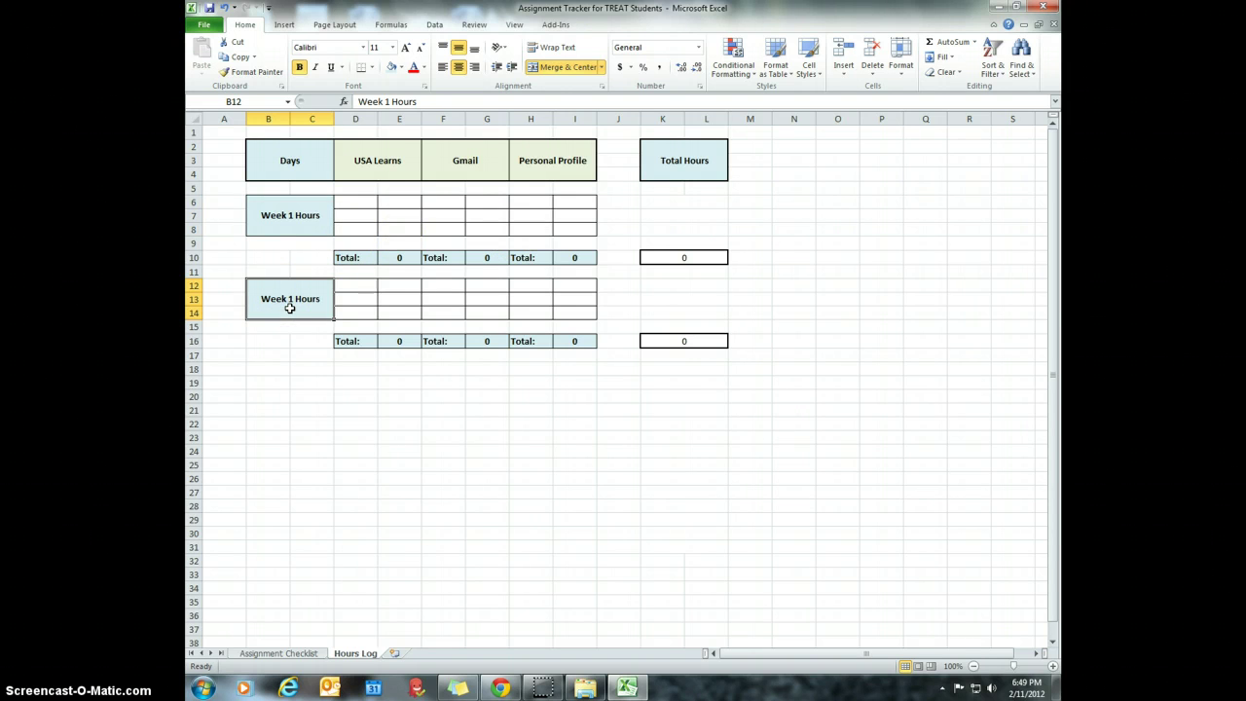
pyautogui.click(288, 300)
pyautogui.click(378, 101)
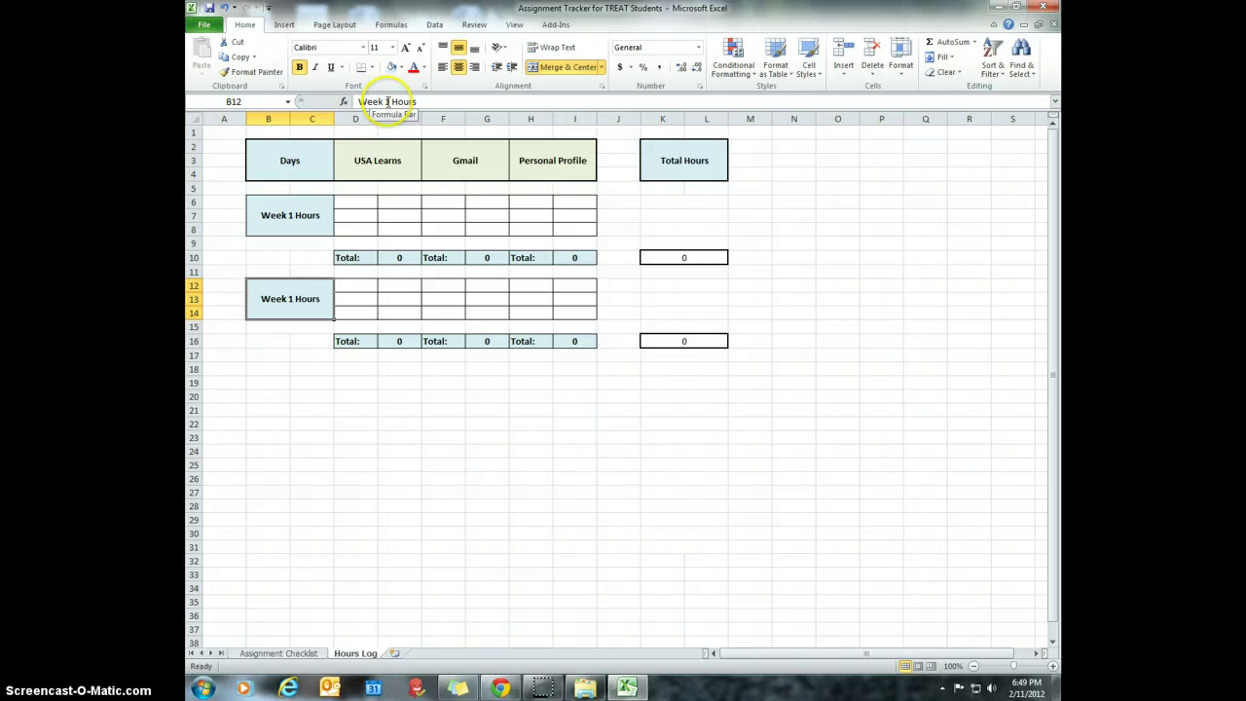
pyautogui.click(388, 101)
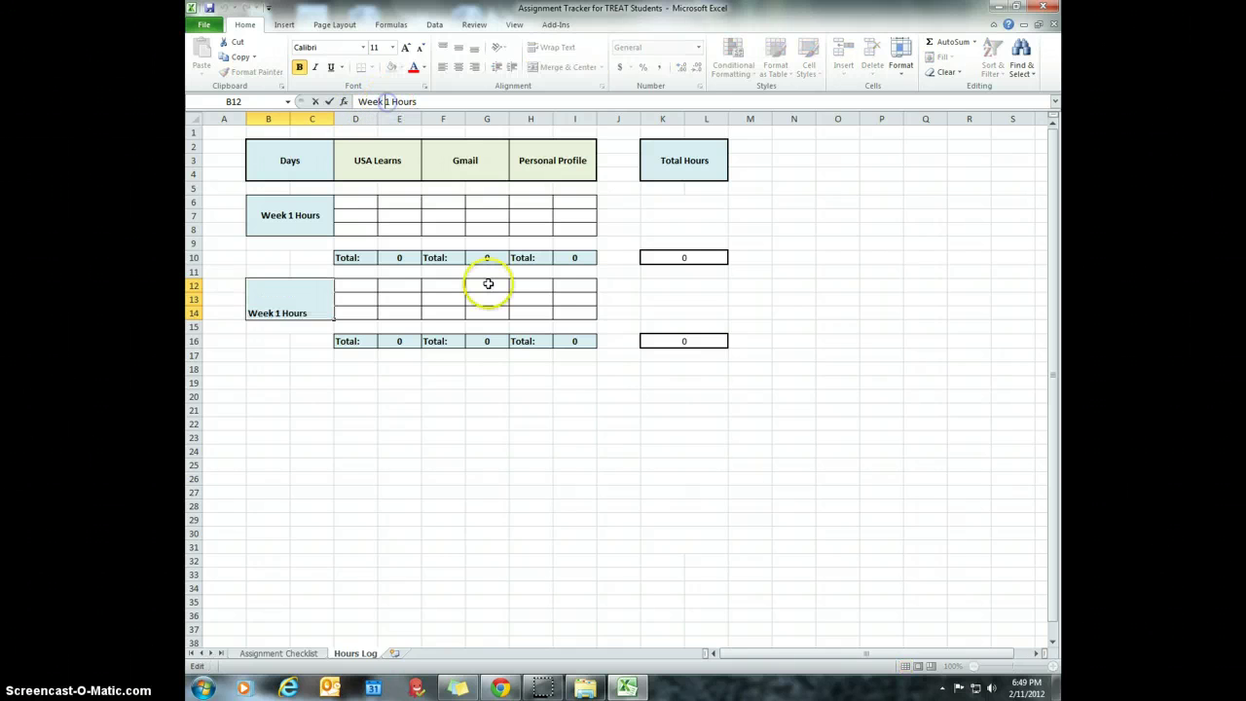
pyautogui.press('BackSpace')
pyautogui.write('2')
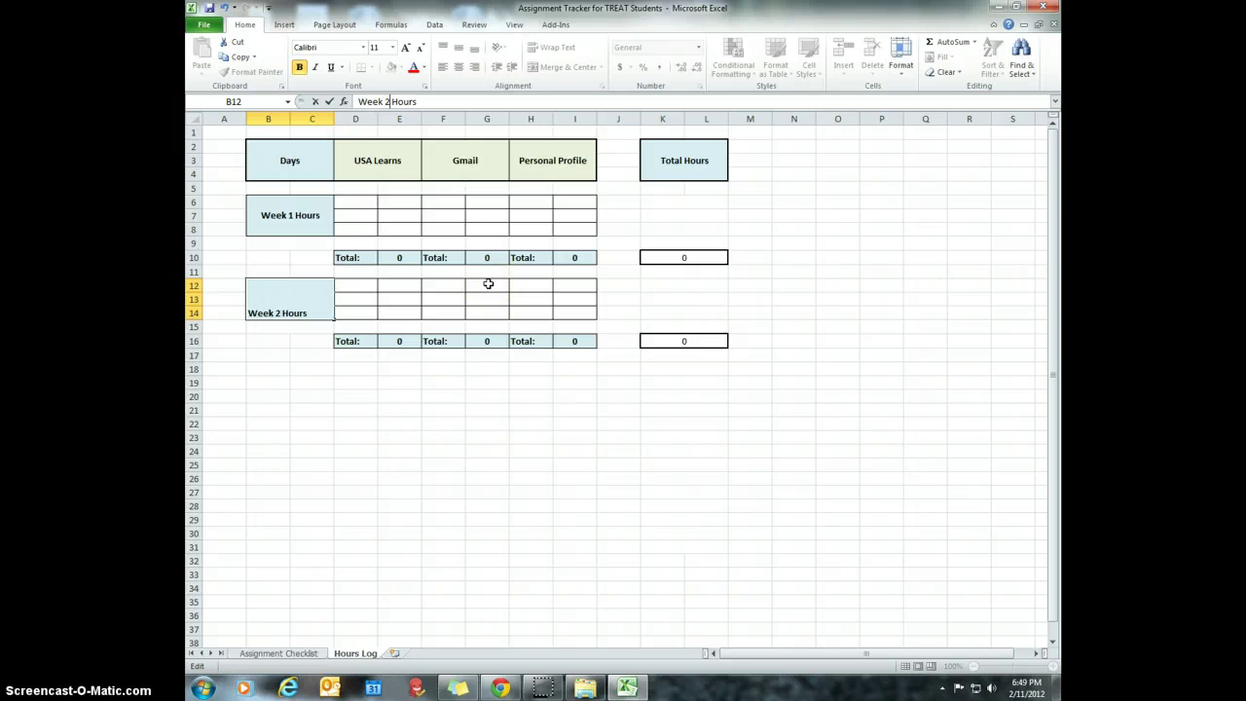
pyautogui.press('Return')
pyautogui.click(273, 300)
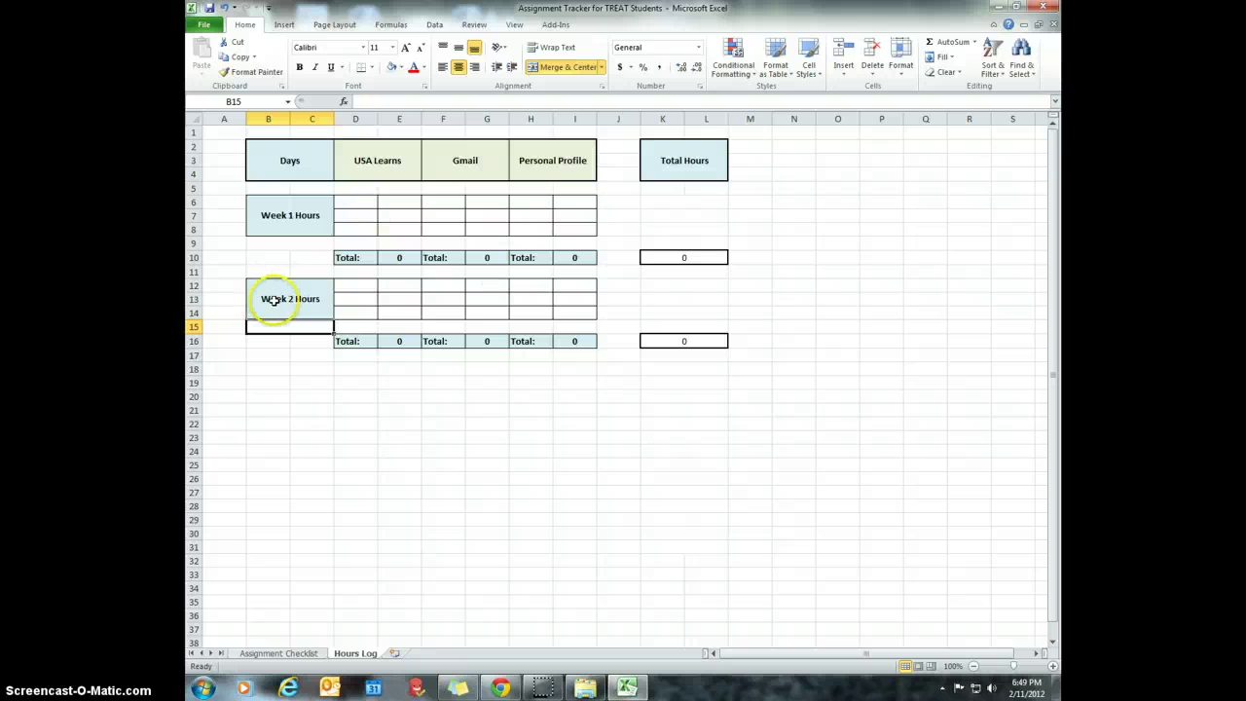
pyautogui.click(285, 369)
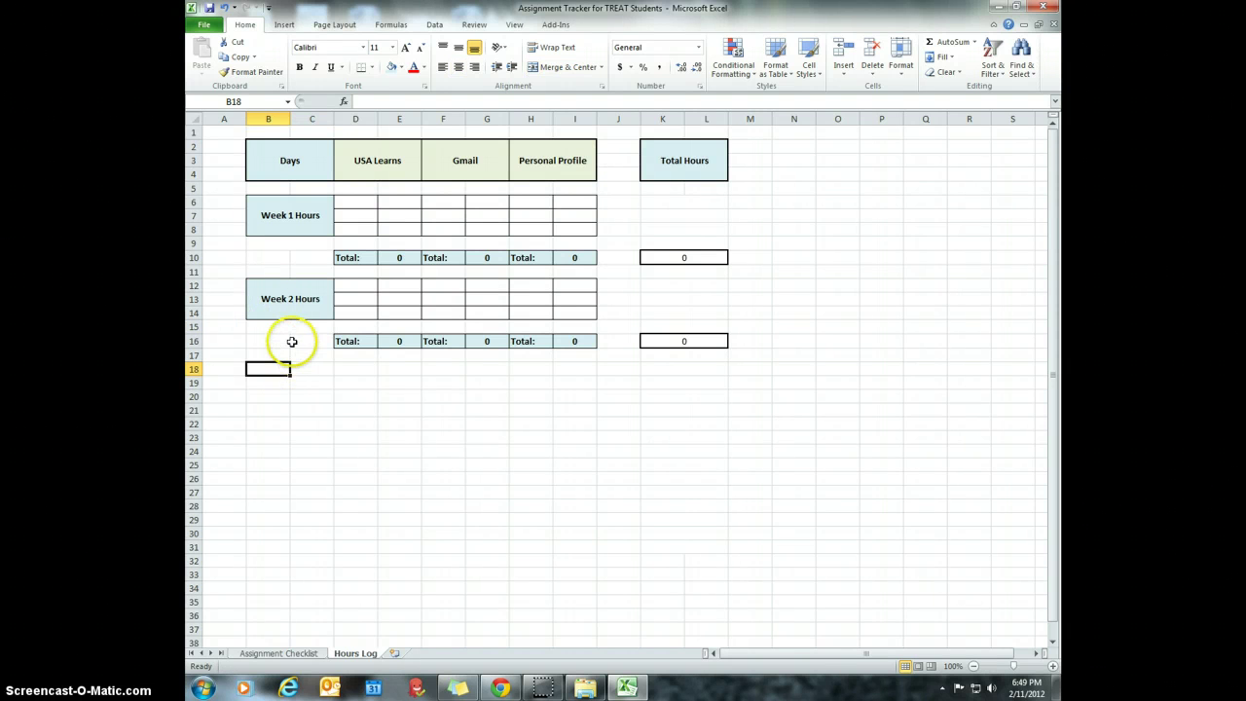
# - Check the SUM formula in K10 and review the USA Learns Week 1 entry cells D6–D8
pyautogui.click(716, 261)
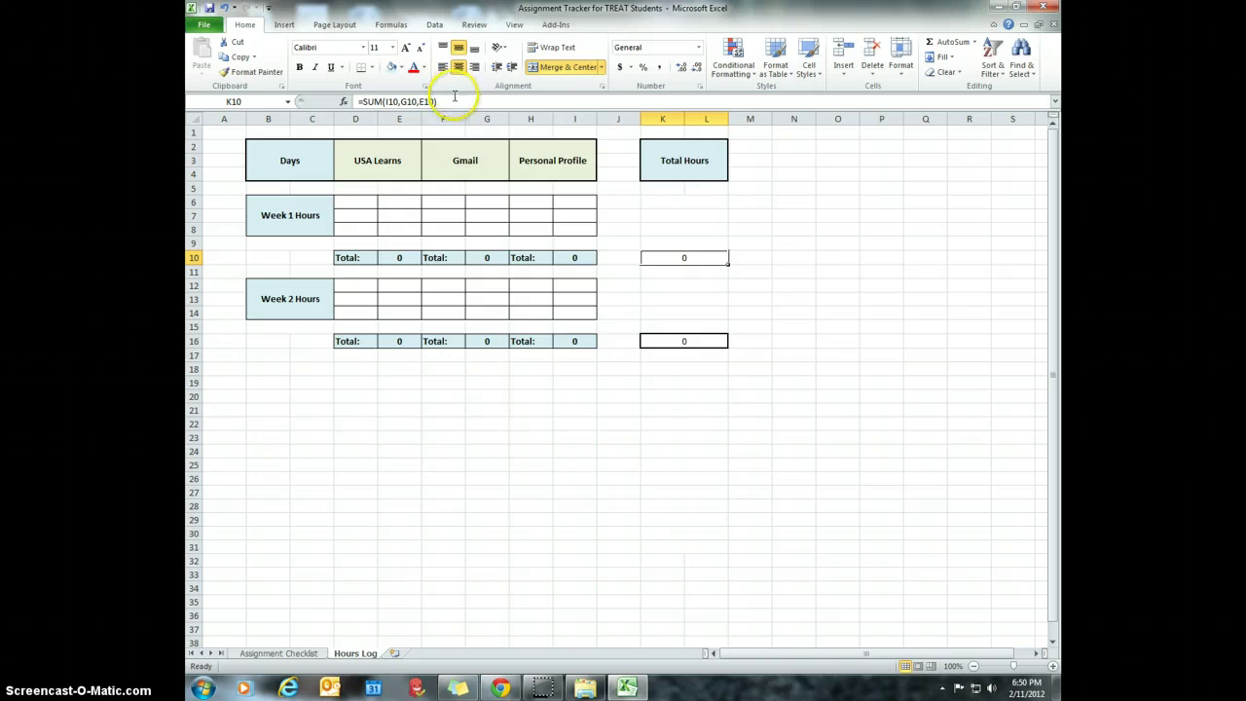
pyautogui.click(368, 202)
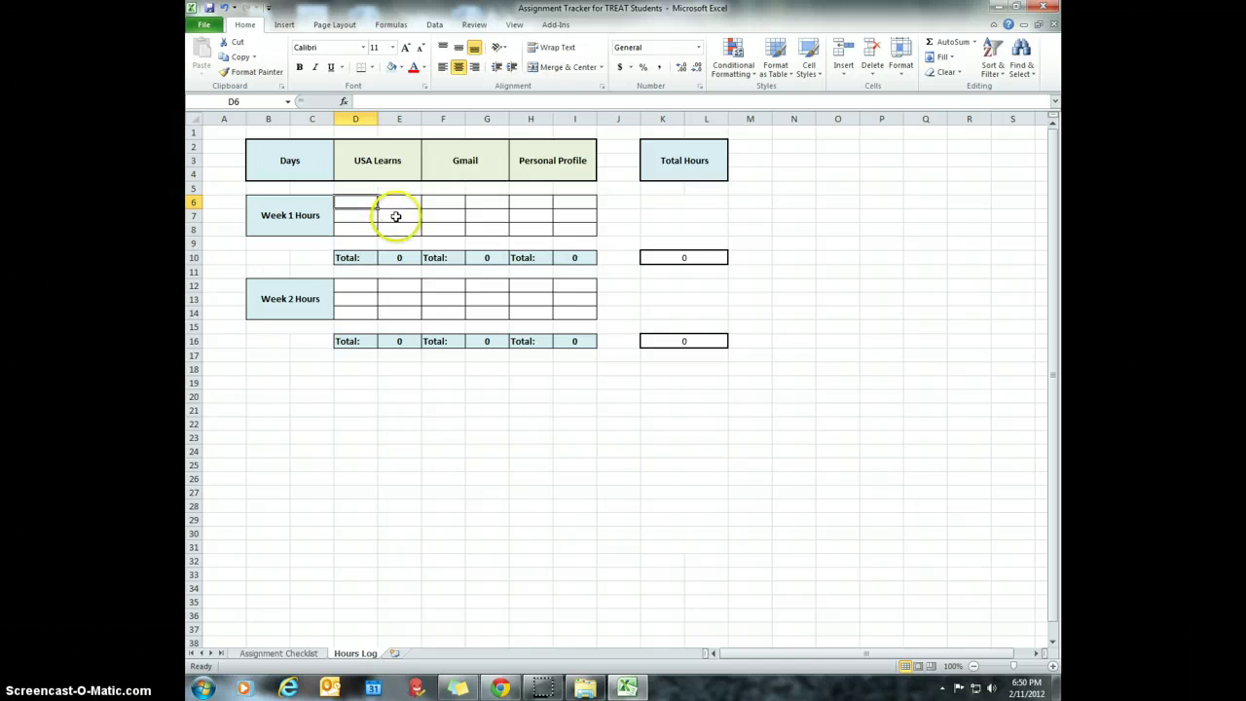
pyautogui.moveTo(362, 204); pyautogui.dragTo(383, 225)
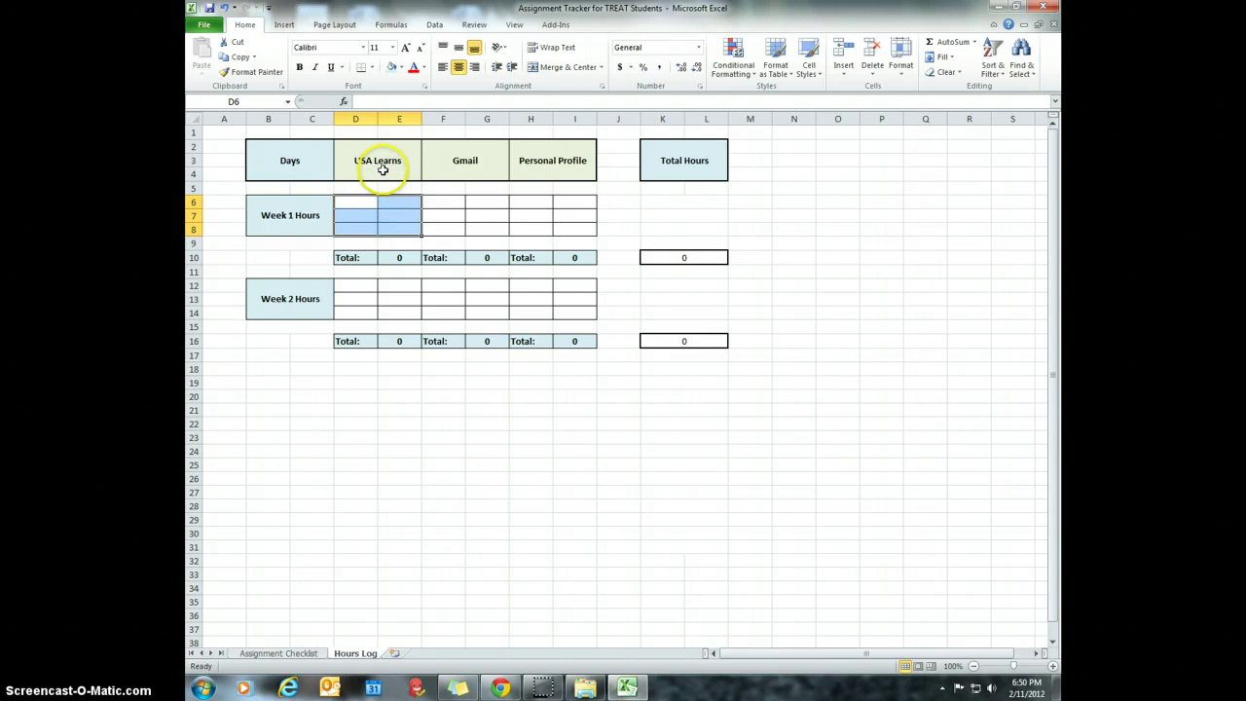
pyautogui.click(359, 204)
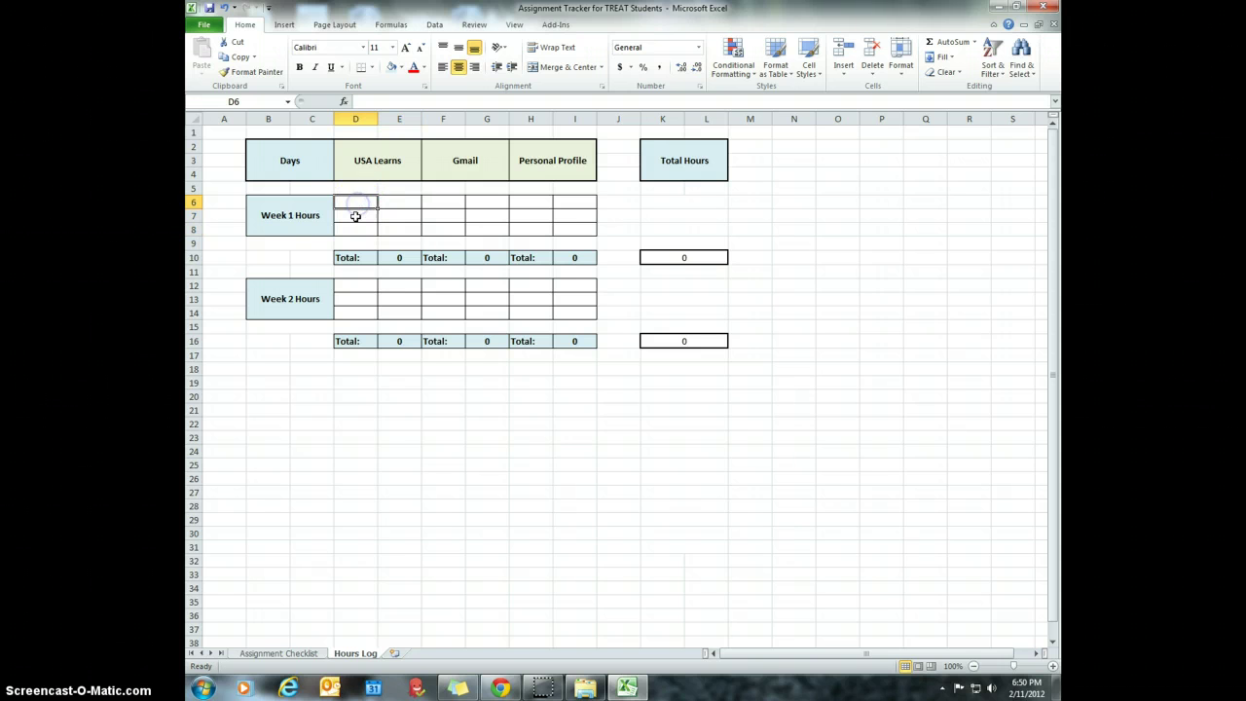
pyautogui.click(354, 215)
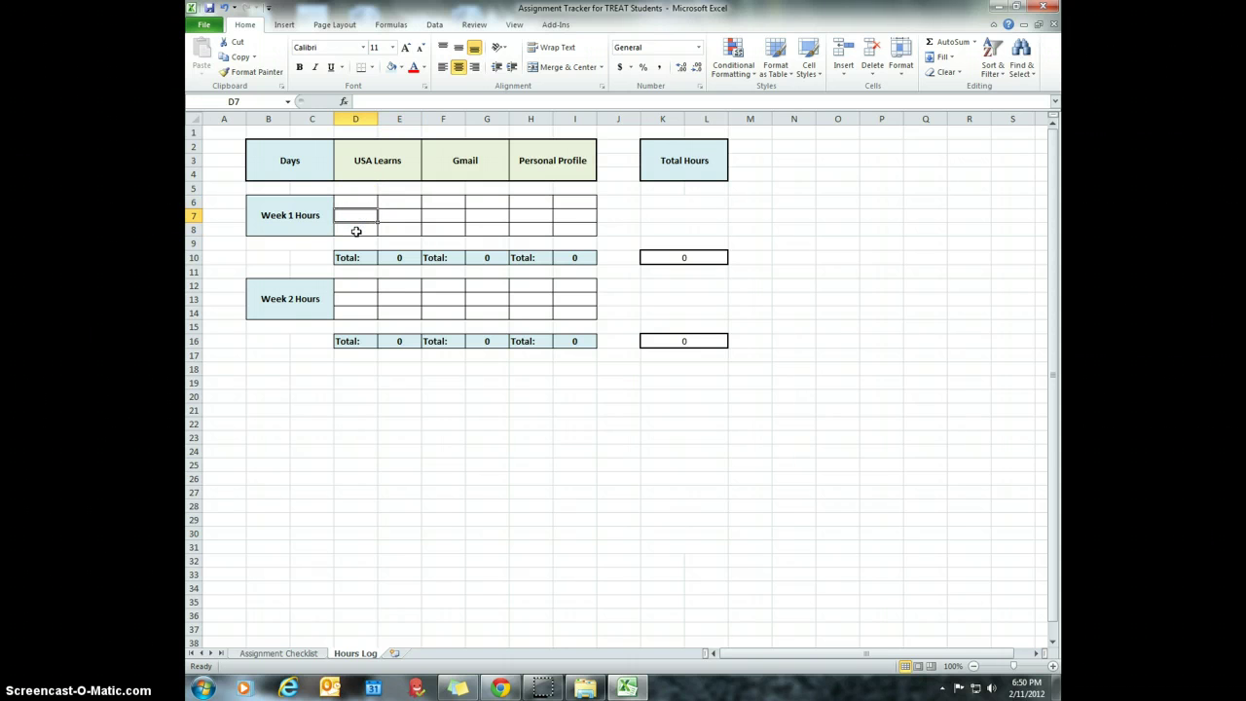
pyautogui.click(356, 231)
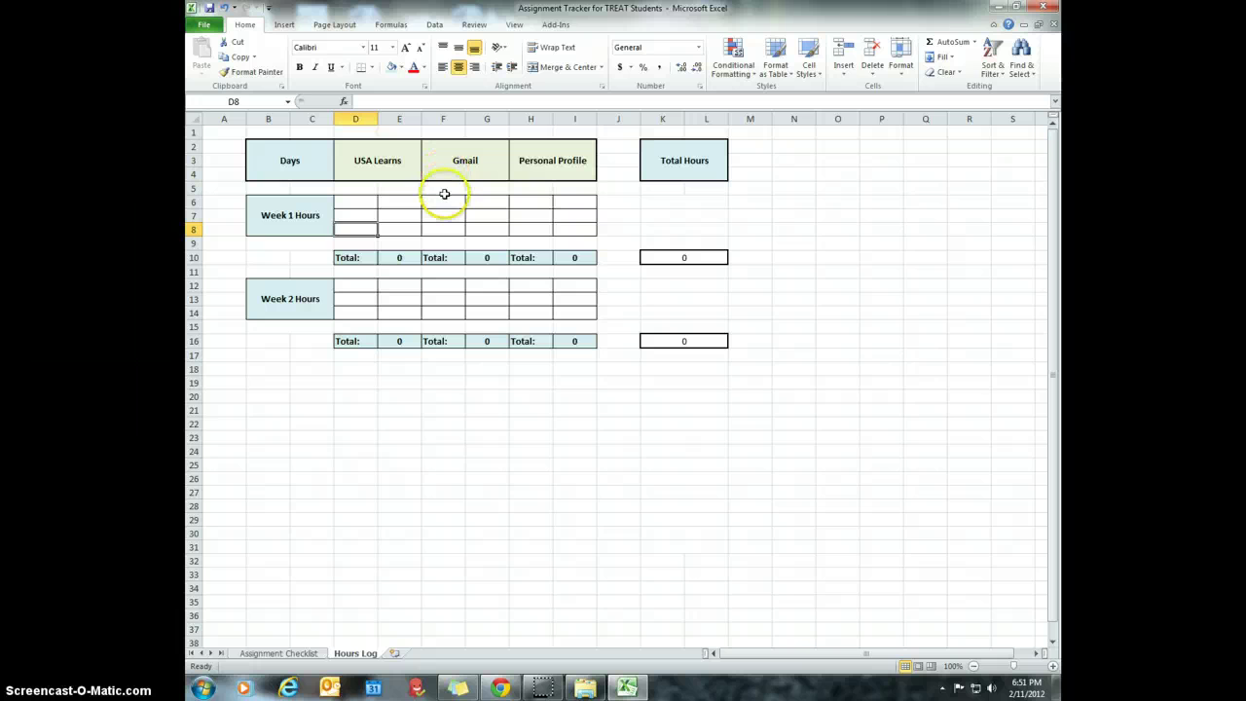
pyautogui.click(360, 203)
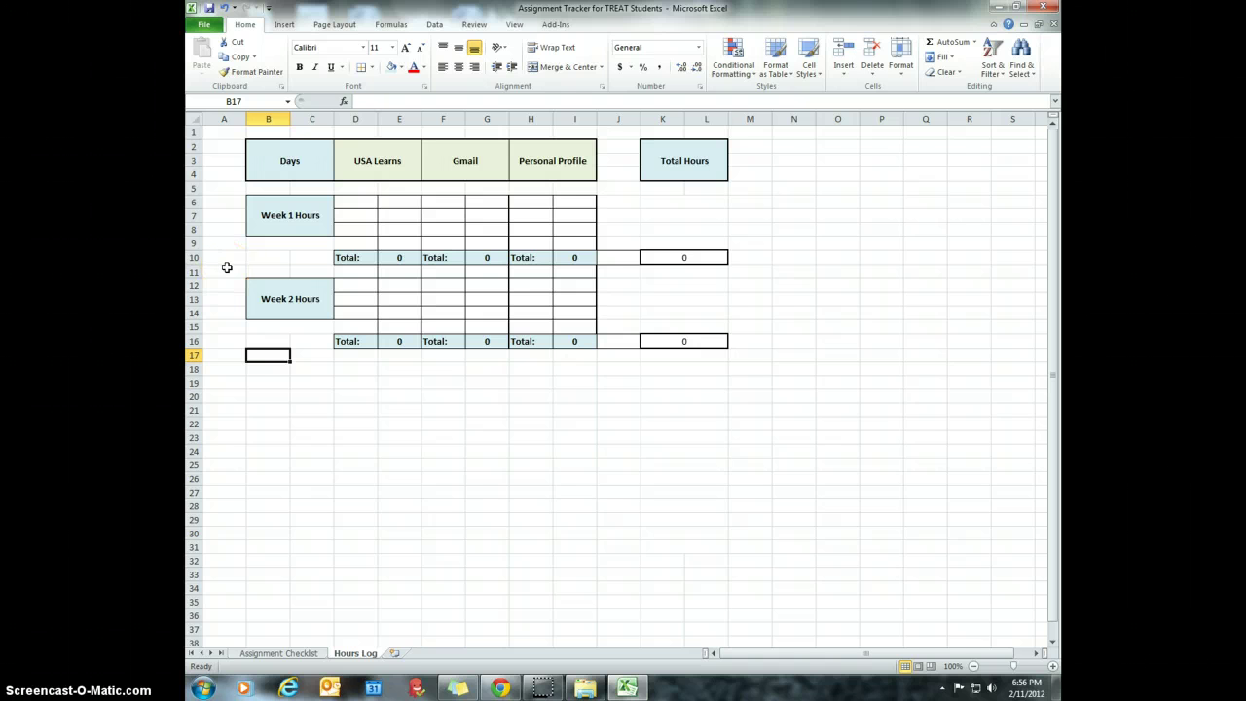
# - Enter USA Learns Week 1 hours of 0.5, 1 and 2 in D6–D8, totalling 3.5
pyautogui.click(346, 200)
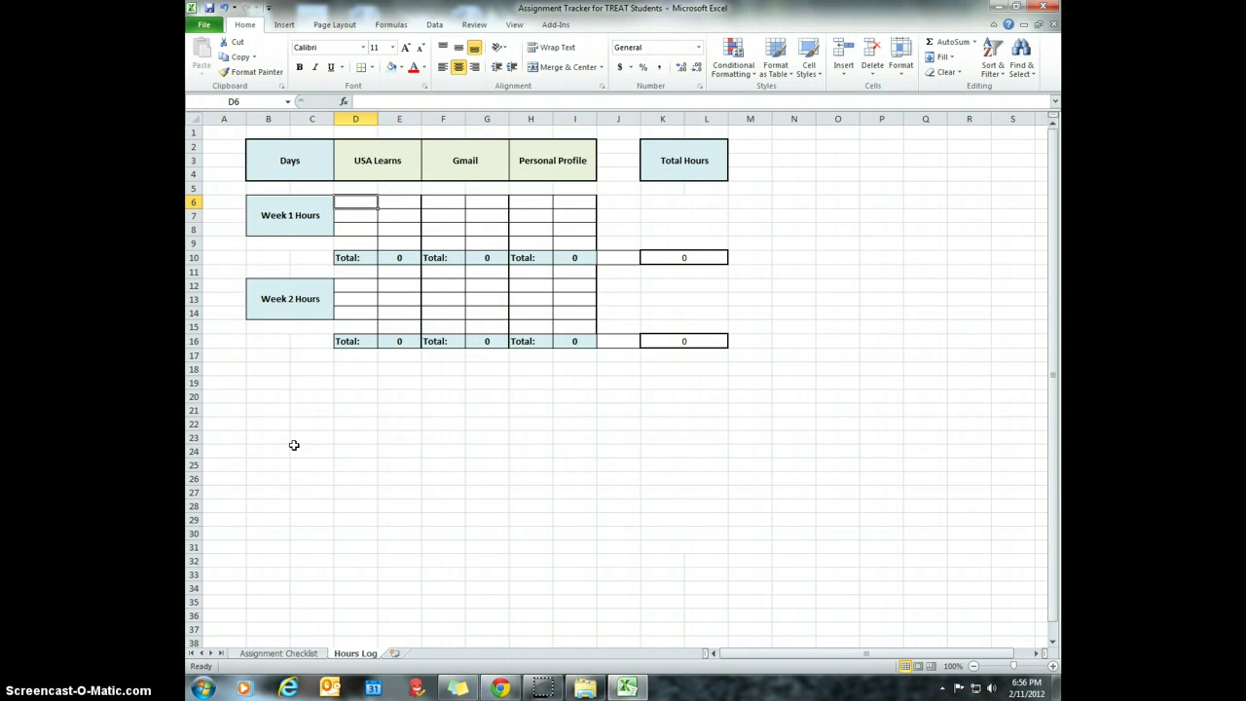
pyautogui.write('.5')
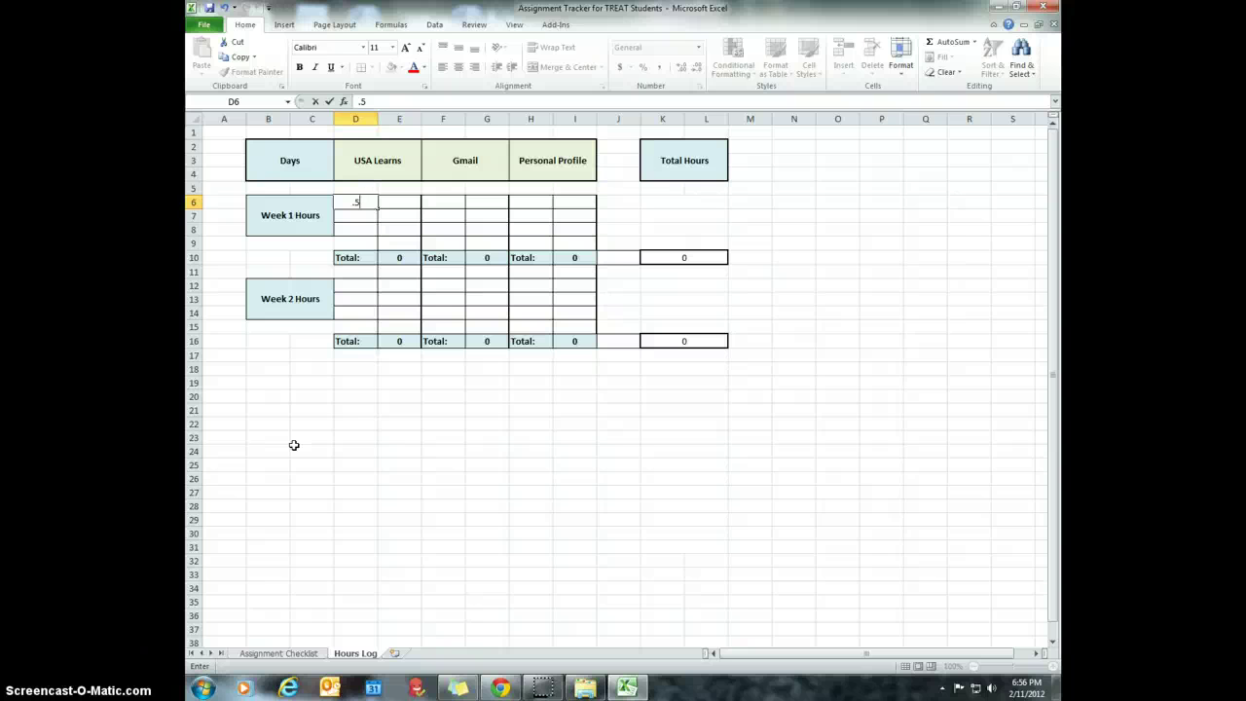
pyautogui.press('Return')
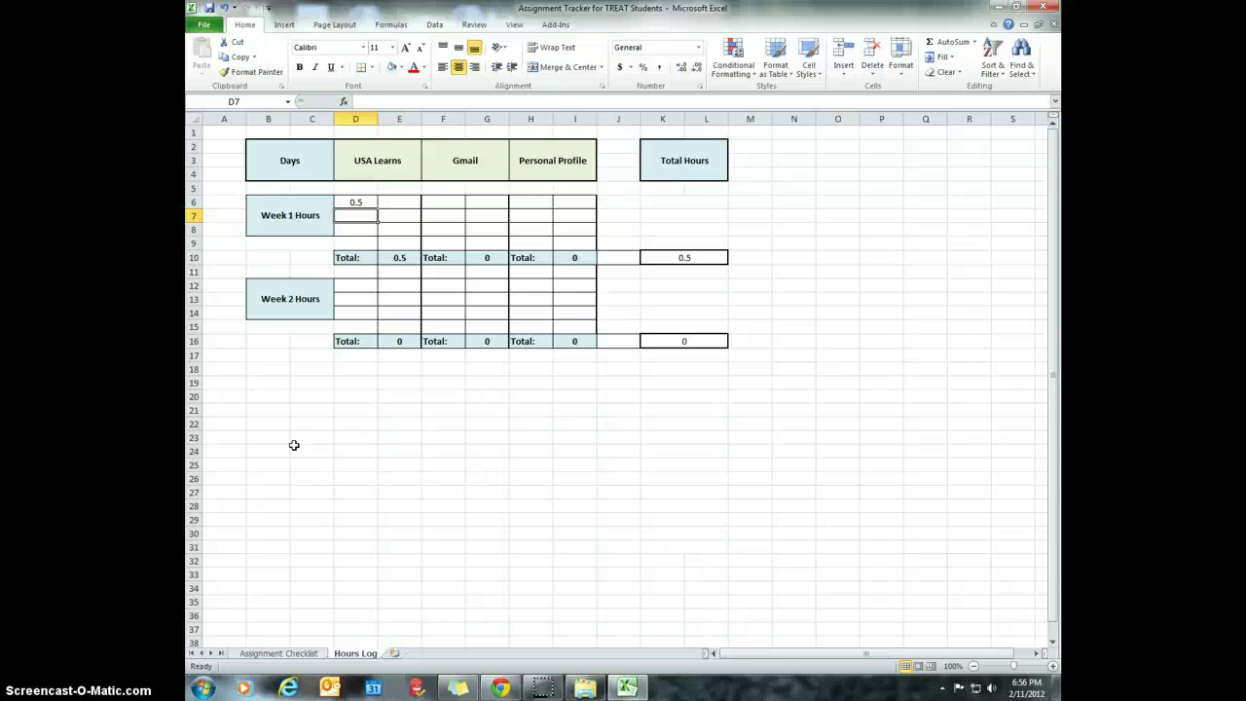
pyautogui.write('1')
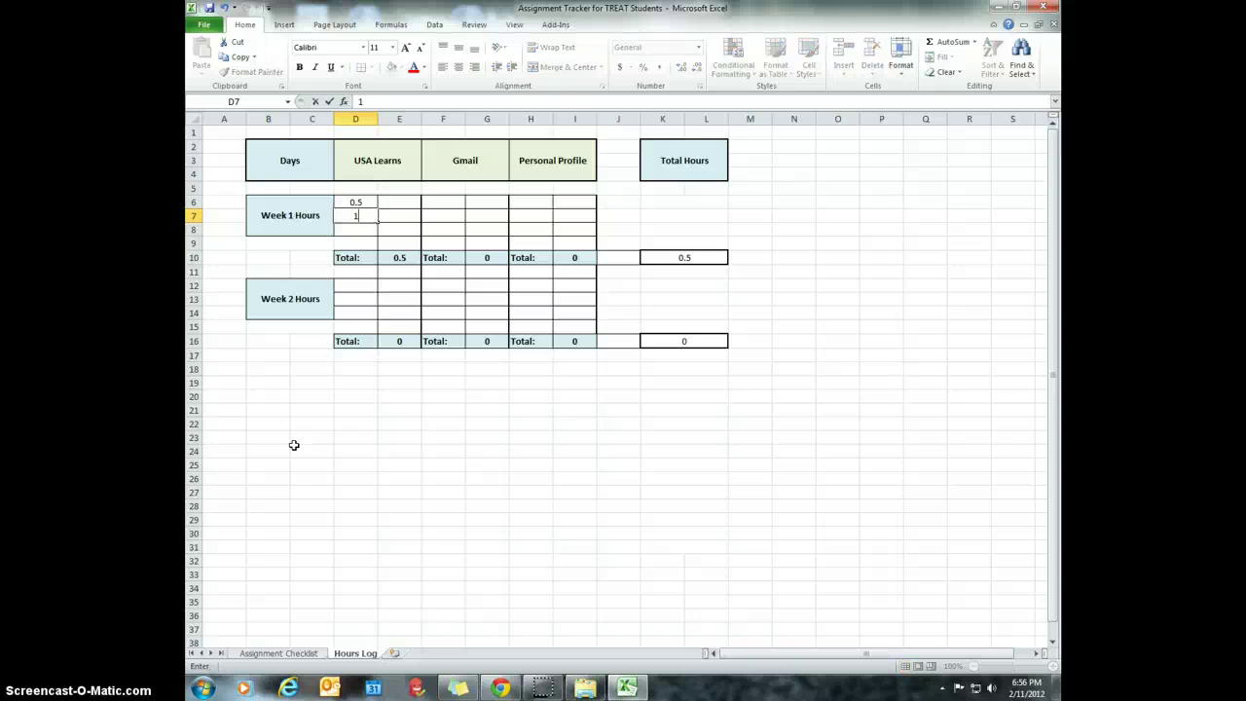
pyautogui.press('Return')
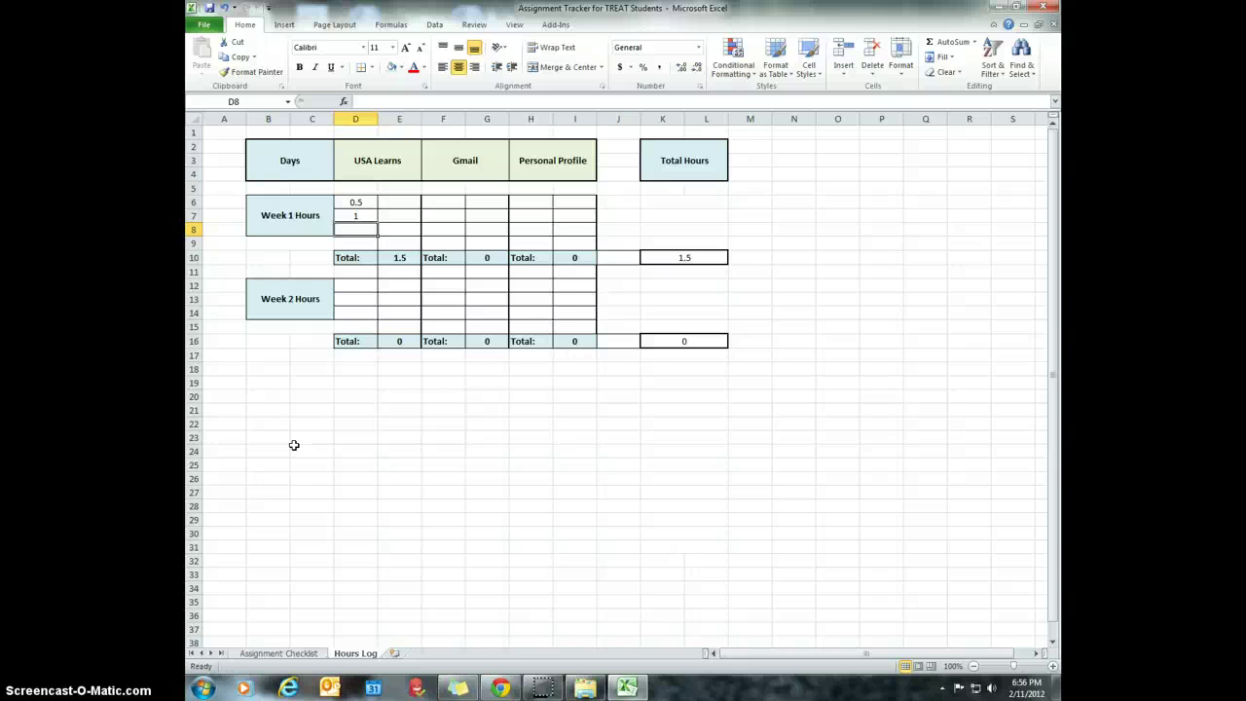
pyautogui.write('2')
pyautogui.press('Tab')
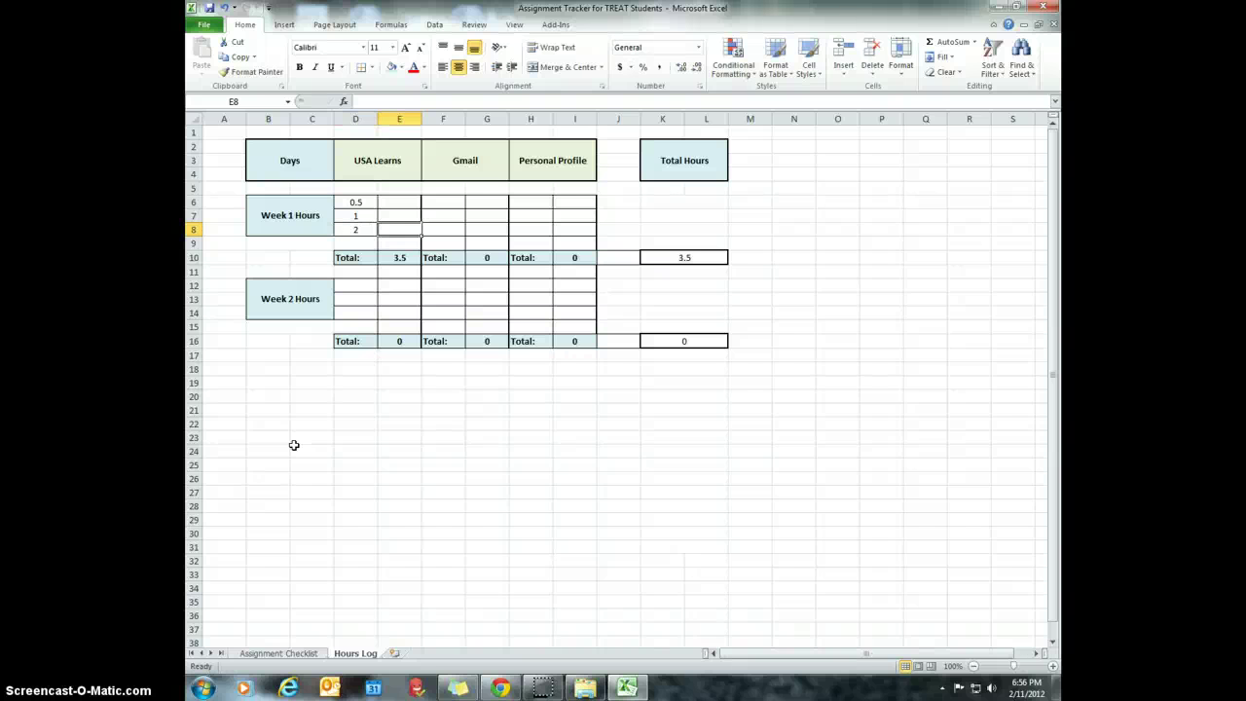
pyautogui.press('Up')
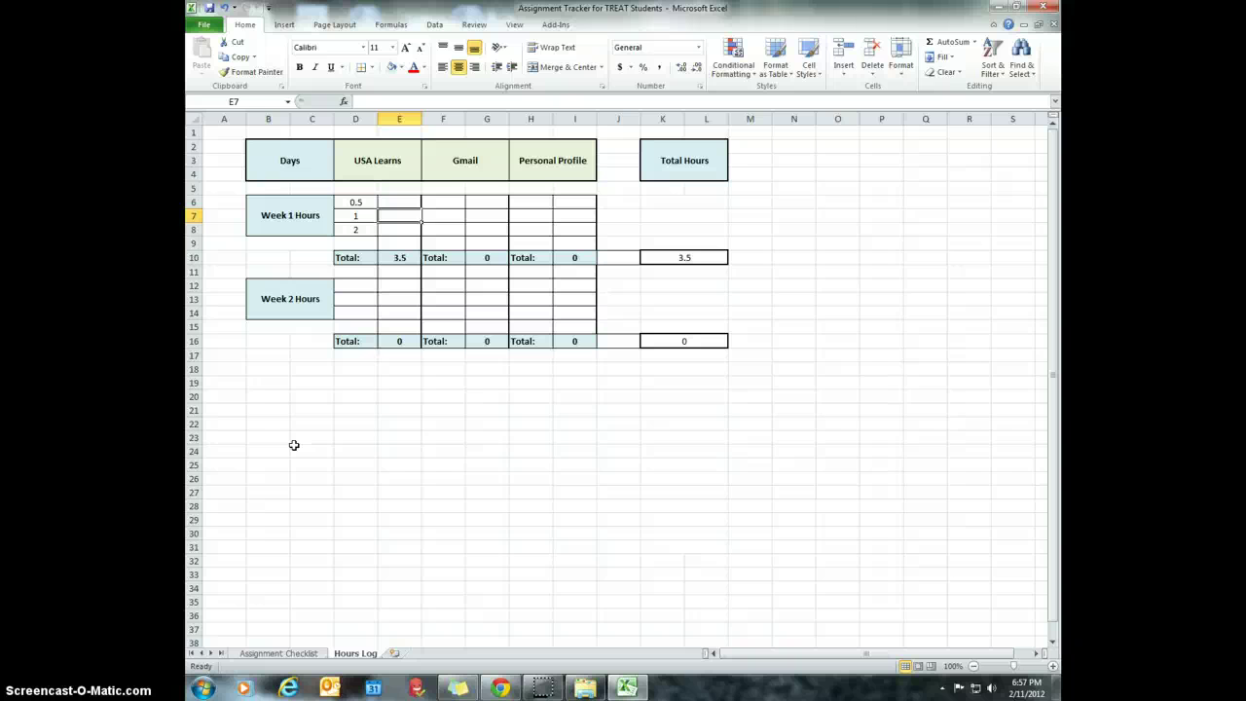
pyautogui.press('Up')
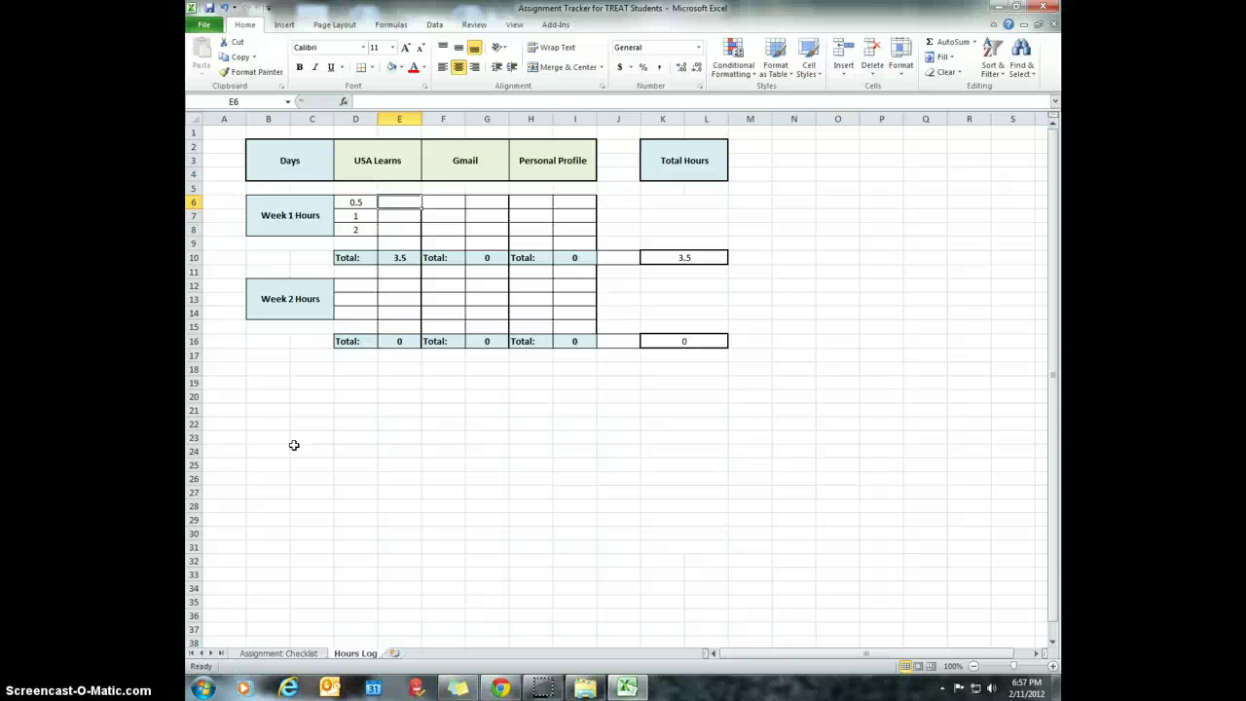
# - Enter 0.25 and 0.5 in E6–E7 and check that E10's SUM formula totals 4.25
pyautogui.press('Left')
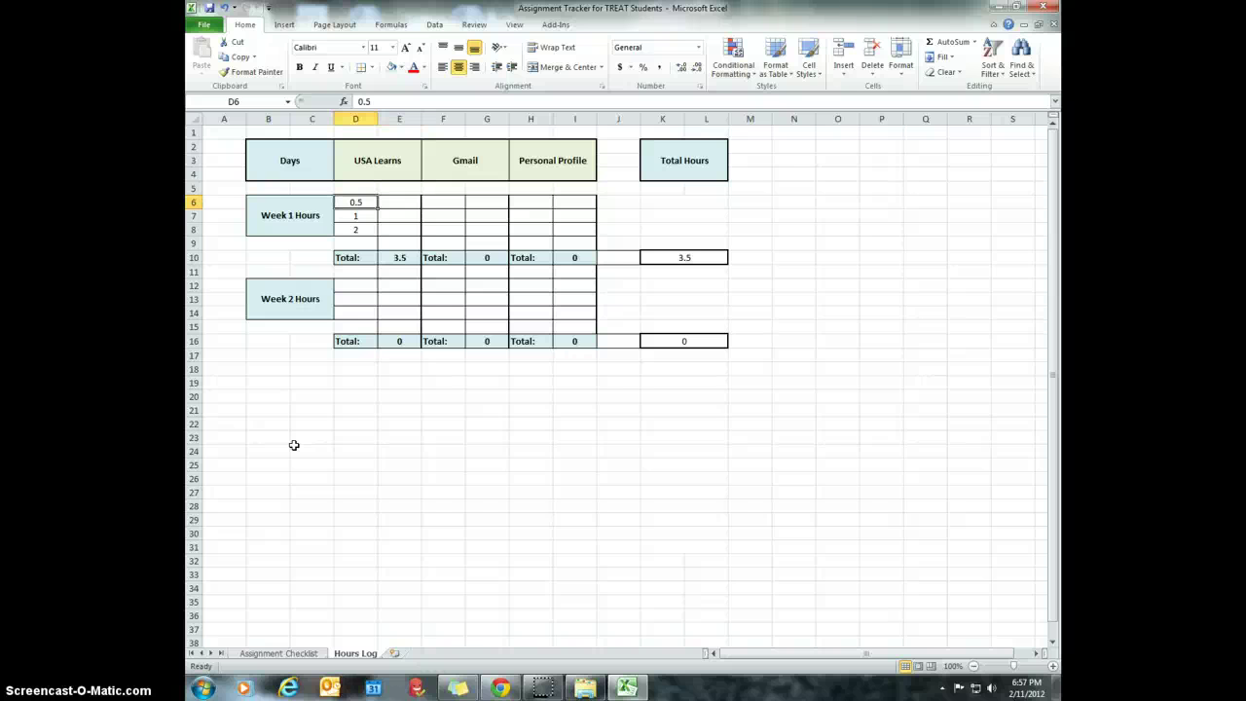
pyautogui.press('Right')
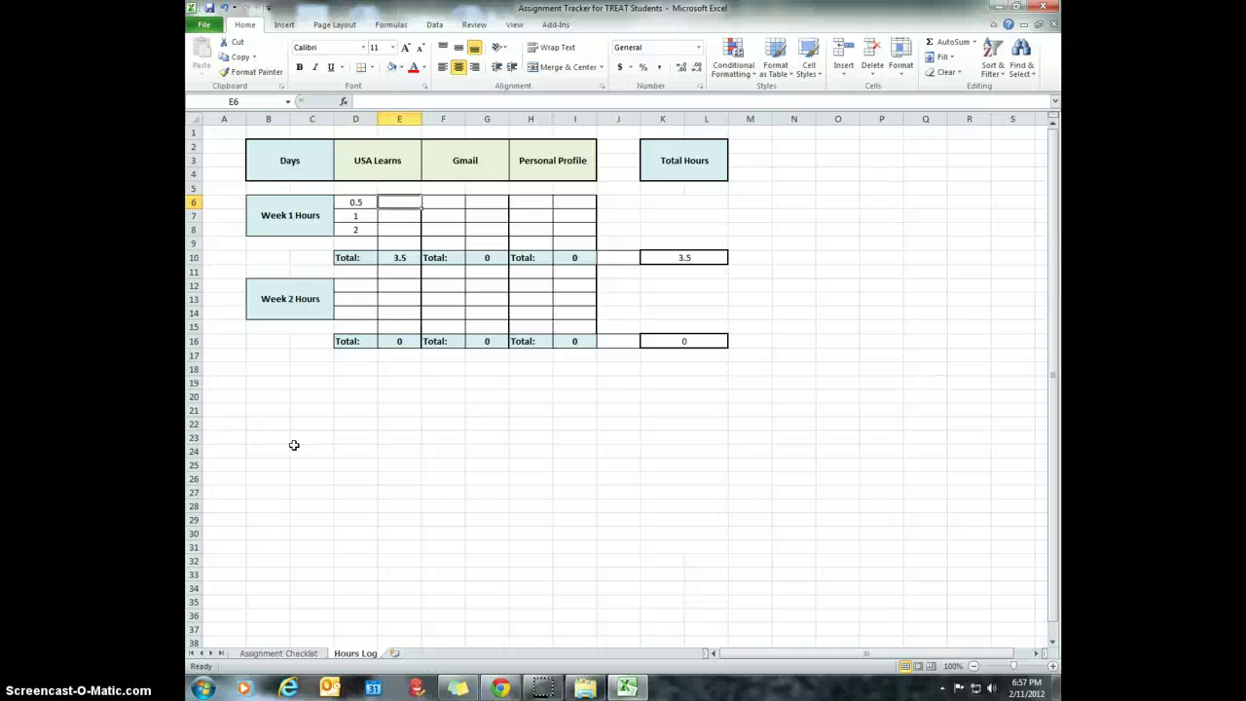
pyautogui.write('.25')
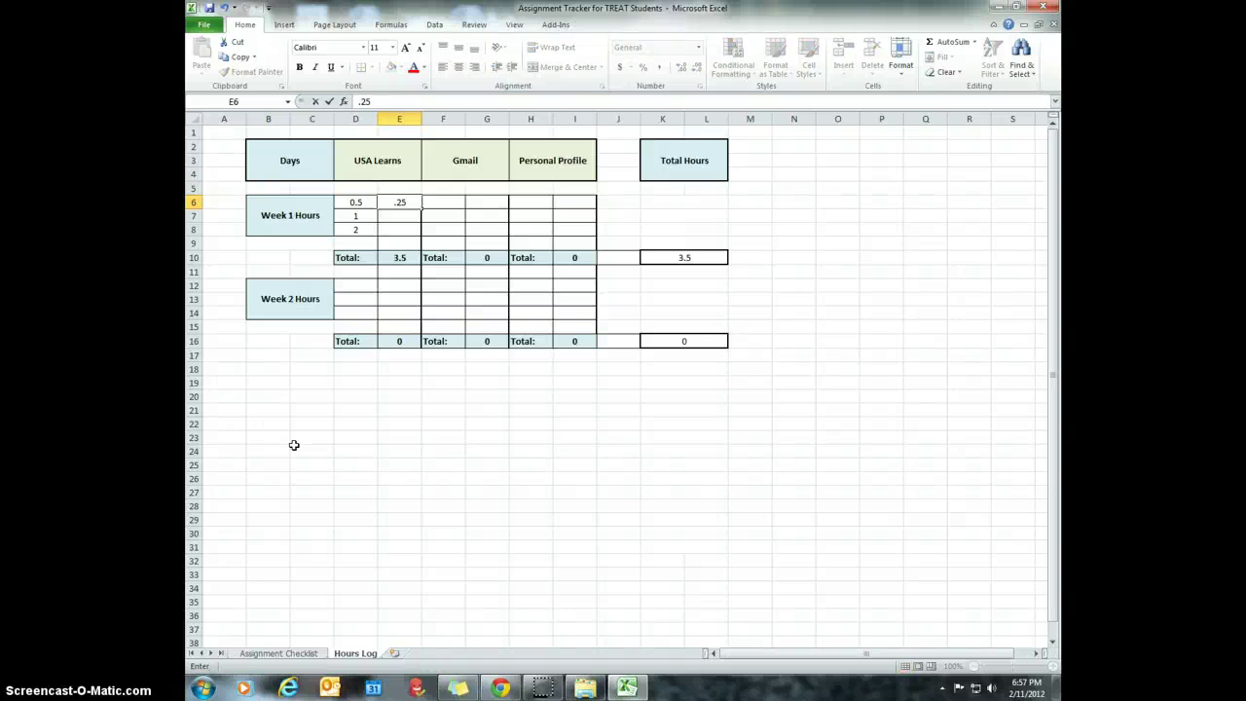
pyautogui.press('Return')
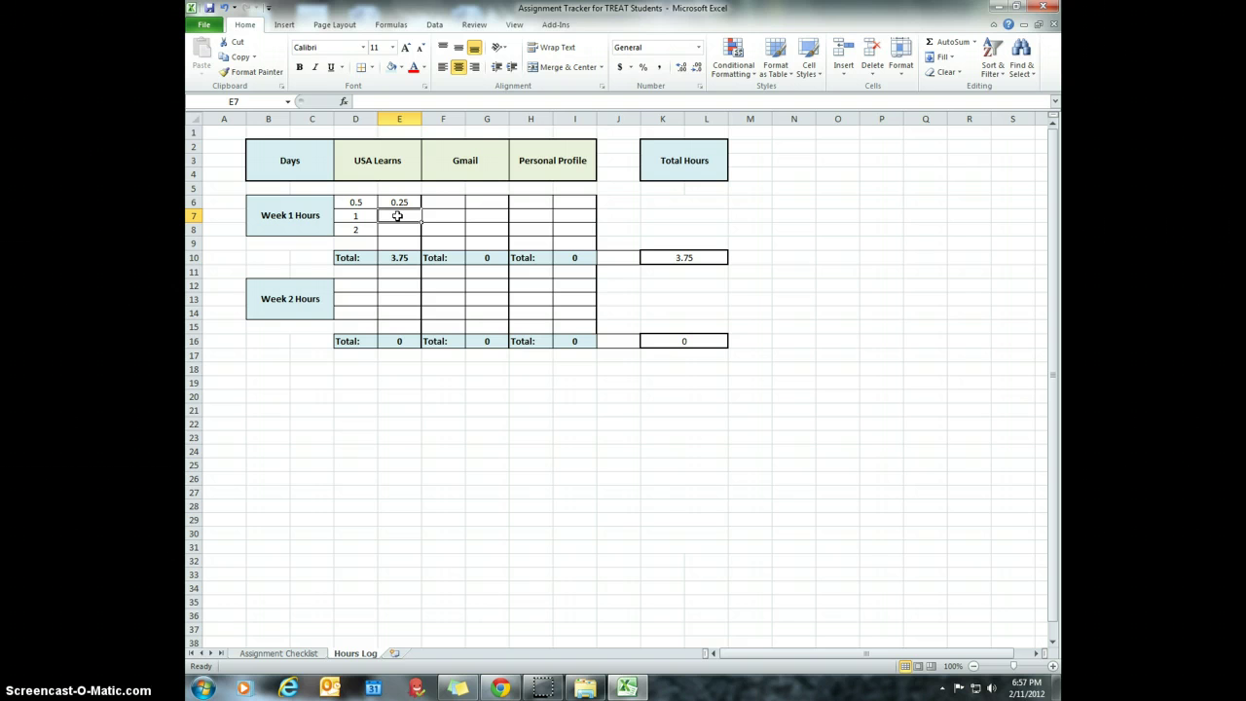
pyautogui.write('.5')
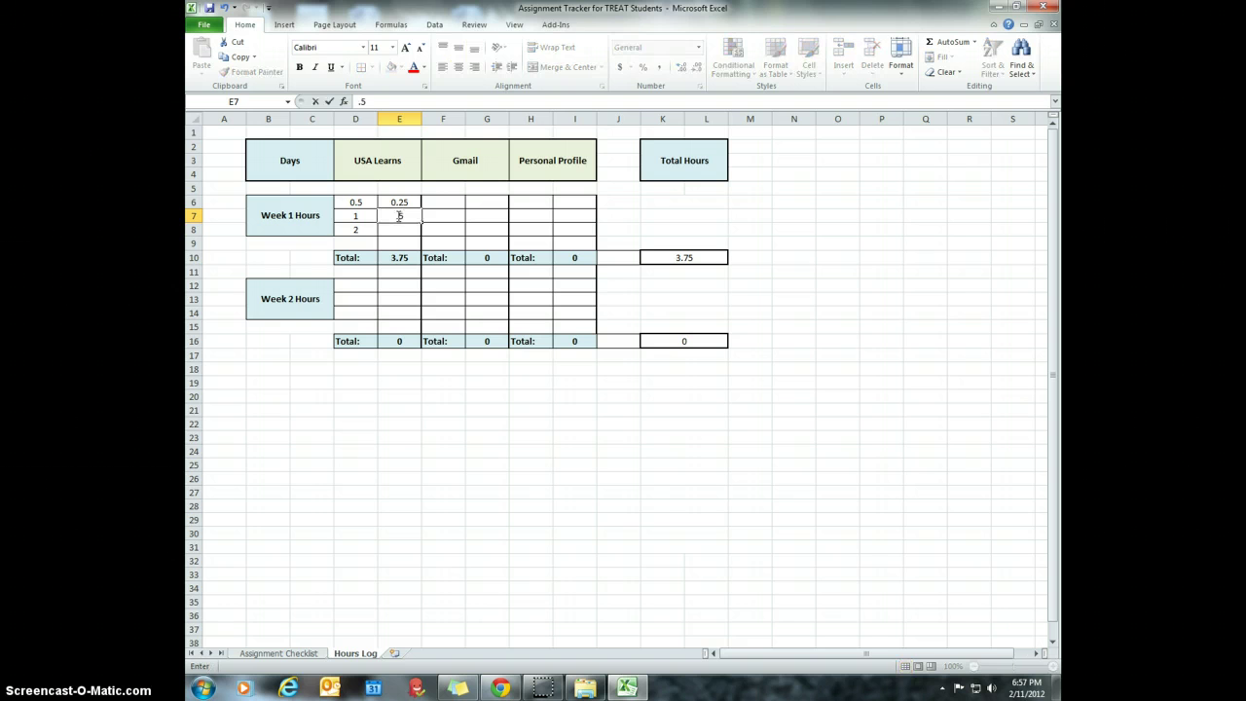
pyautogui.press('Return')
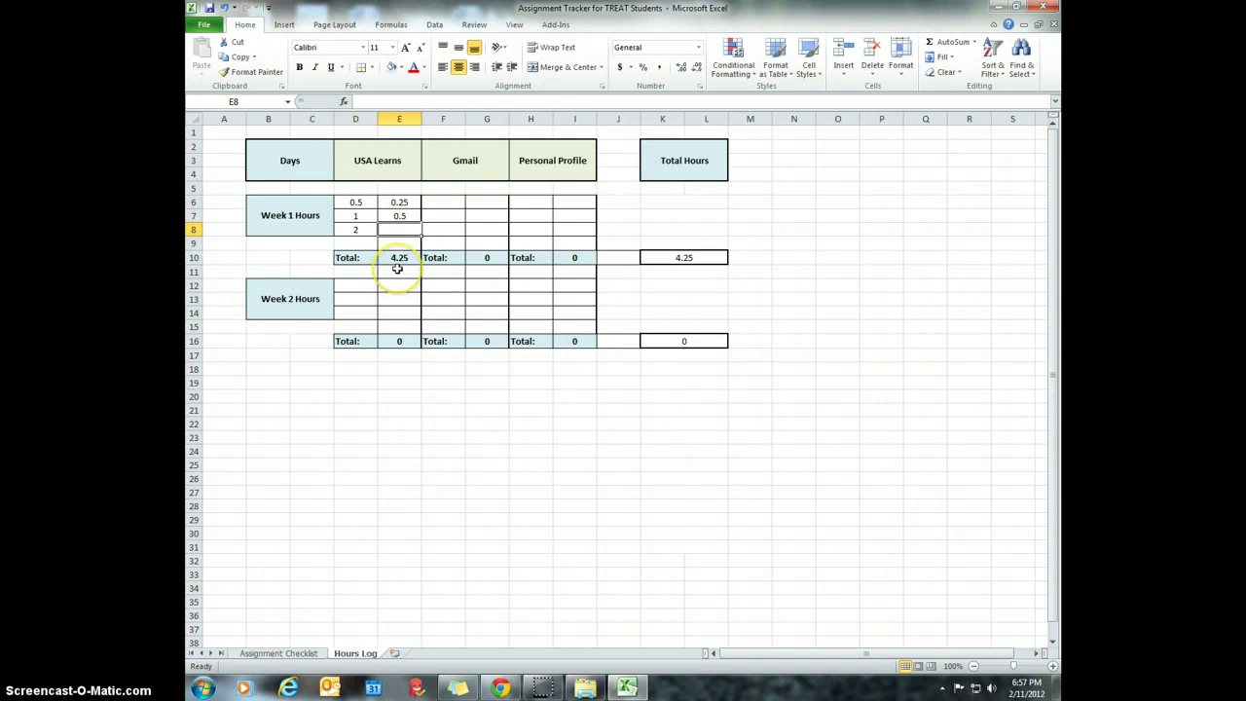
pyautogui.click(398, 257)
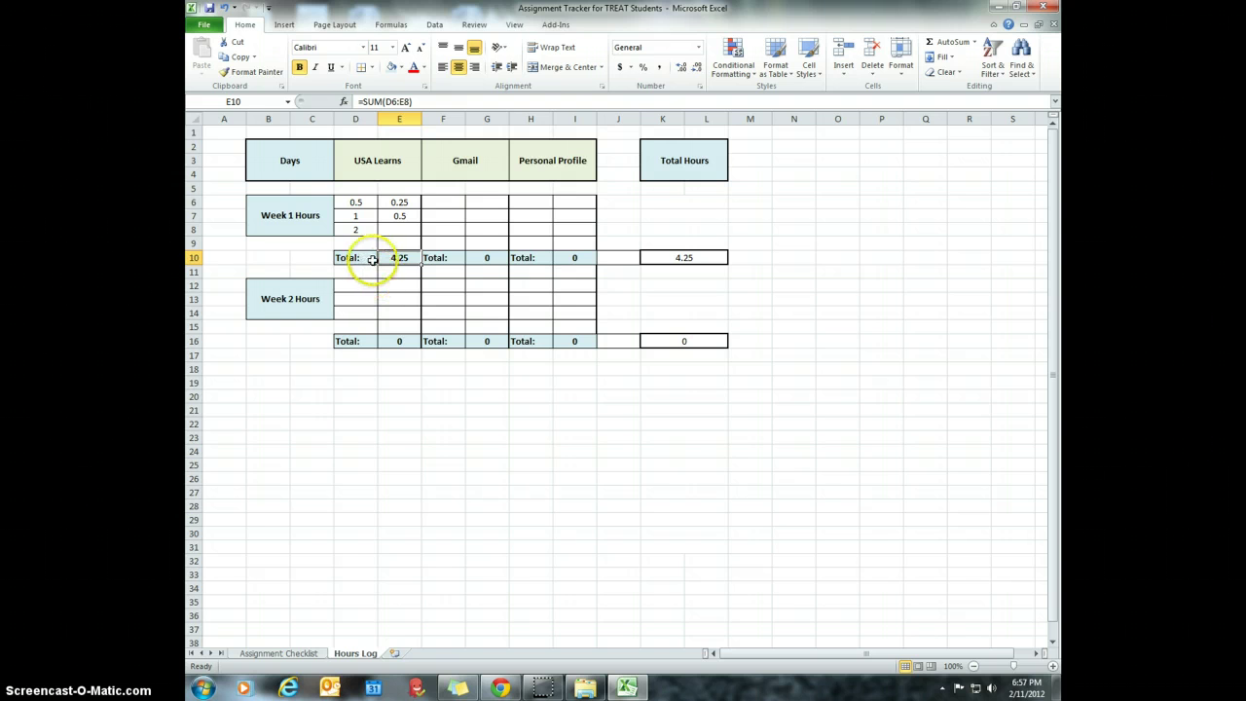
pyautogui.click(450, 202)
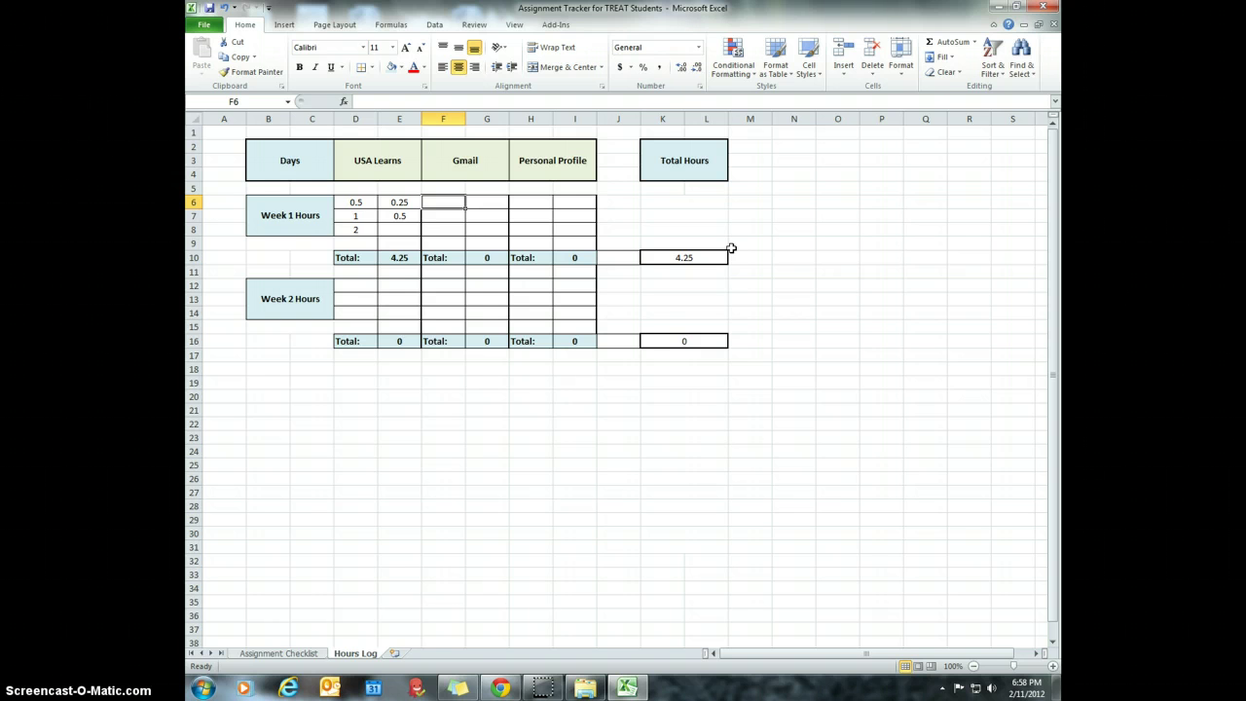
# - Log 0.25 and 0.1 Gmail hours in F6 and G6, then check the G10 SUM formula
pyautogui.write('0.25')
pyautogui.press('Tab')
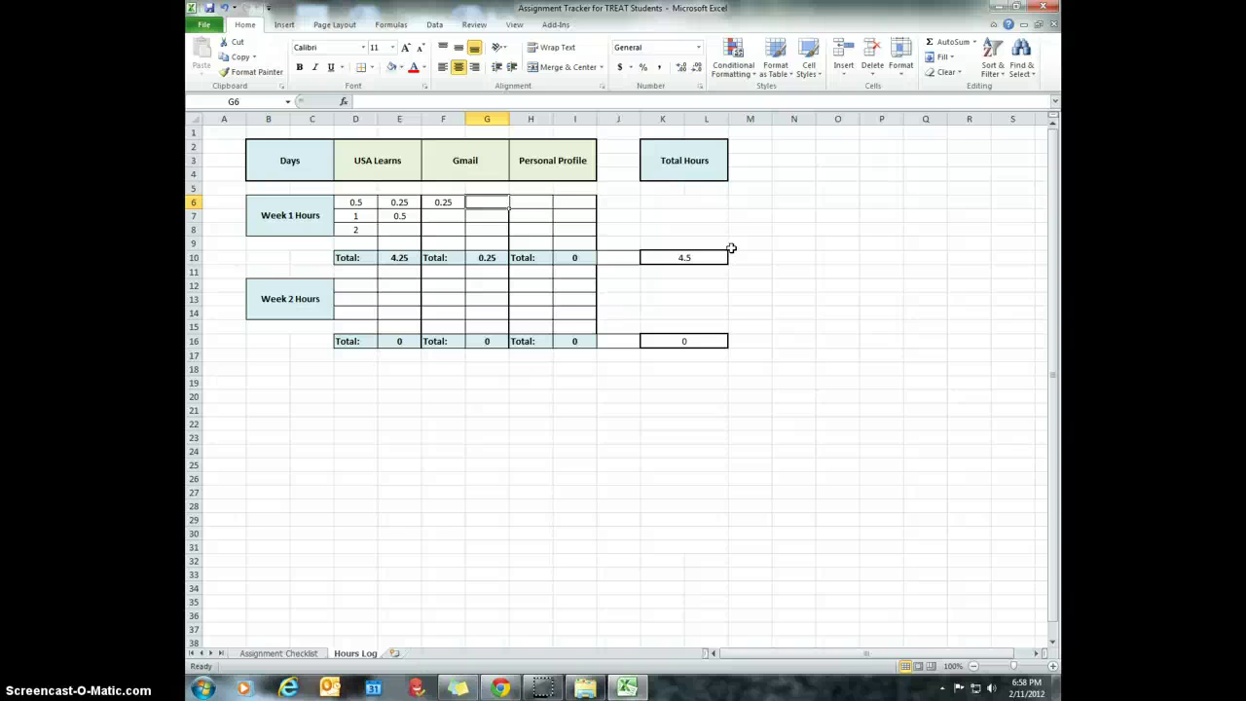
pyautogui.write('.10')
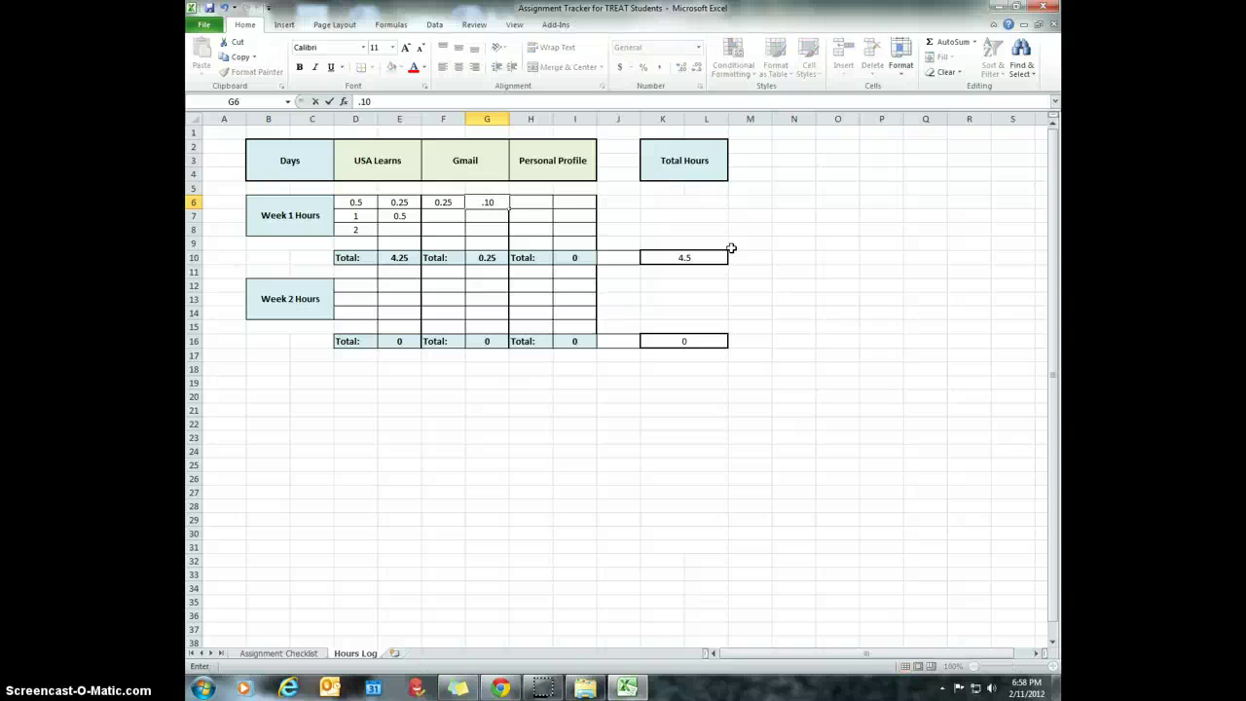
pyautogui.press('Return')
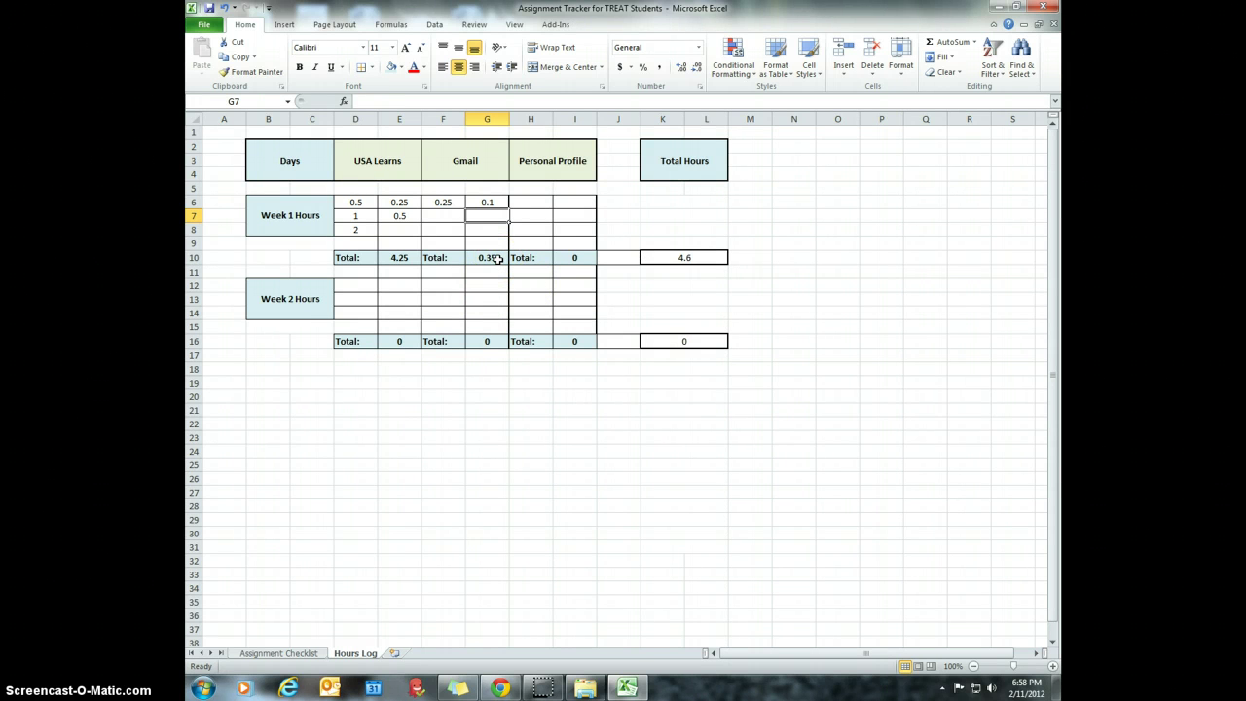
pyautogui.click(497, 258)
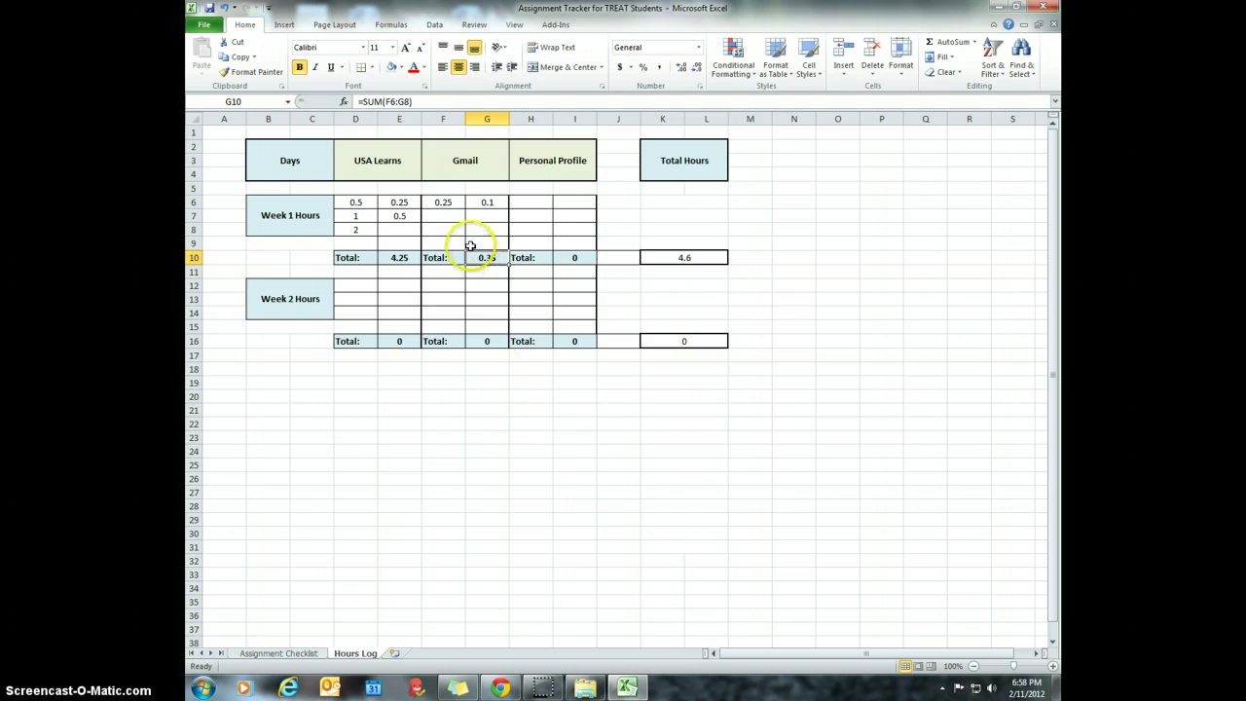
pyautogui.click(546, 202)
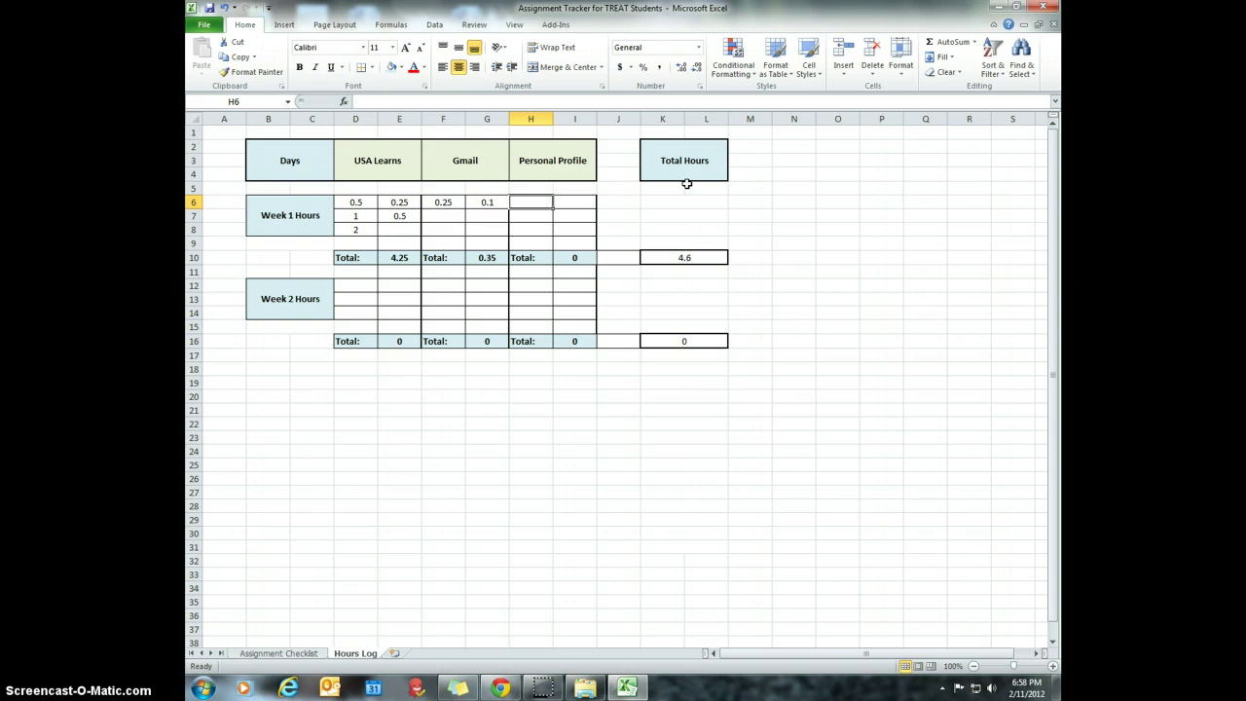
# - Enter Personal Profile hours of 0.75 in H6, 0.5 in H7 and 1 in I7
pyautogui.write('.')
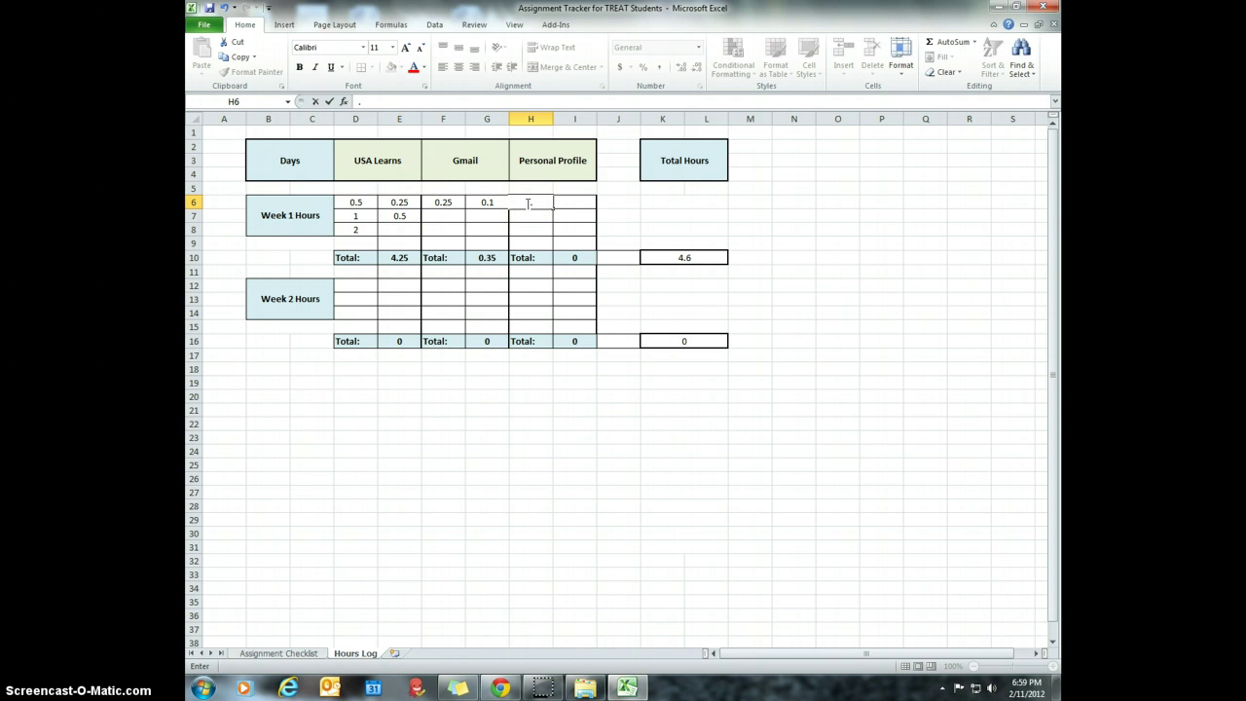
pyautogui.write('75')
pyautogui.press('Return')
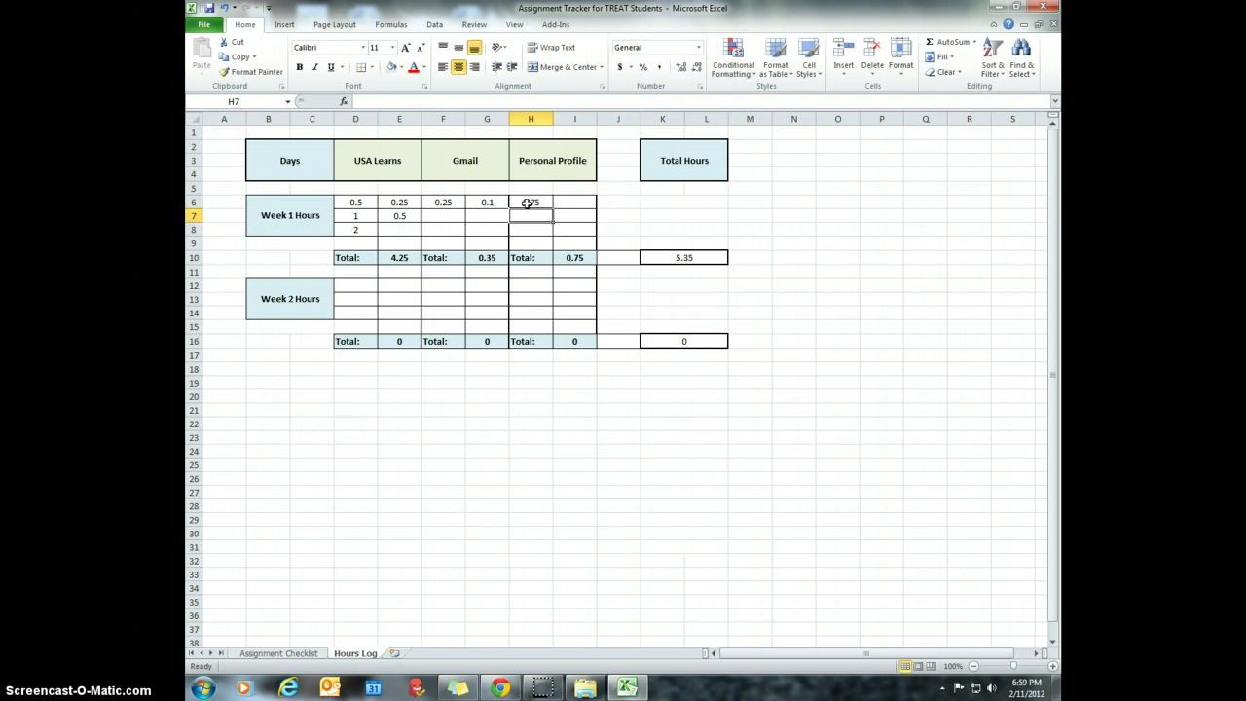
pyautogui.click(525, 216)
pyautogui.write('.5')
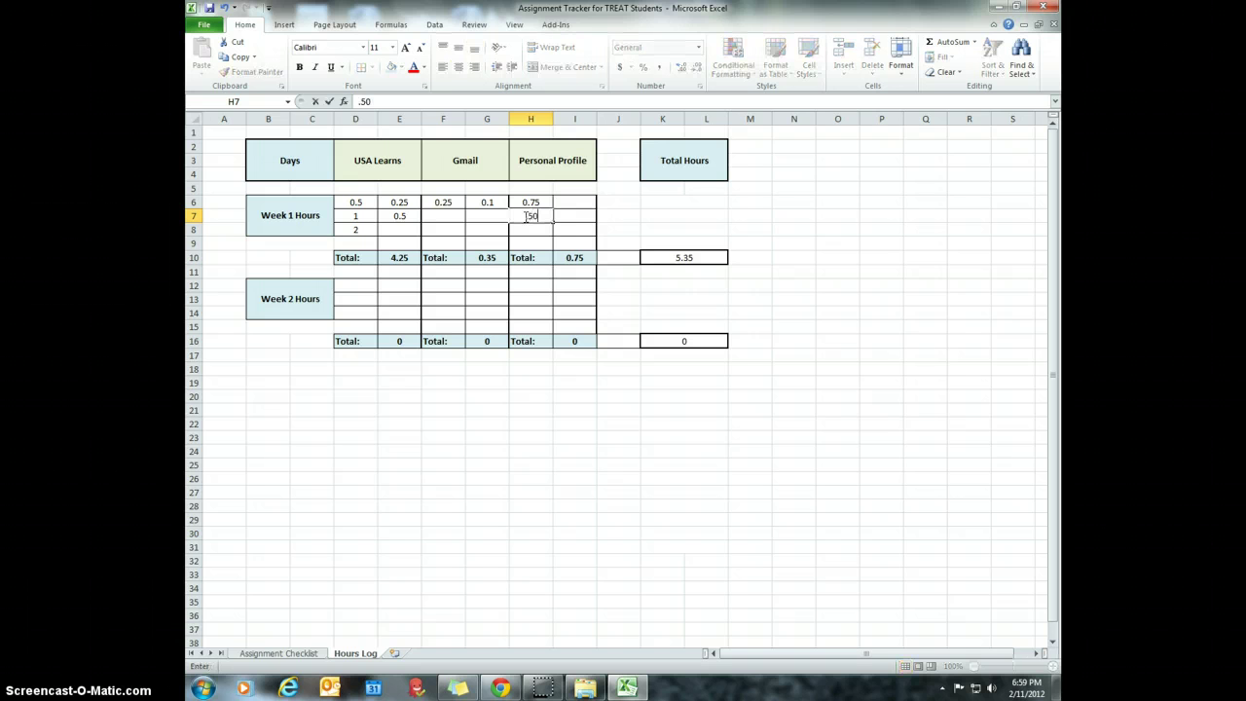
pyautogui.press('Return')
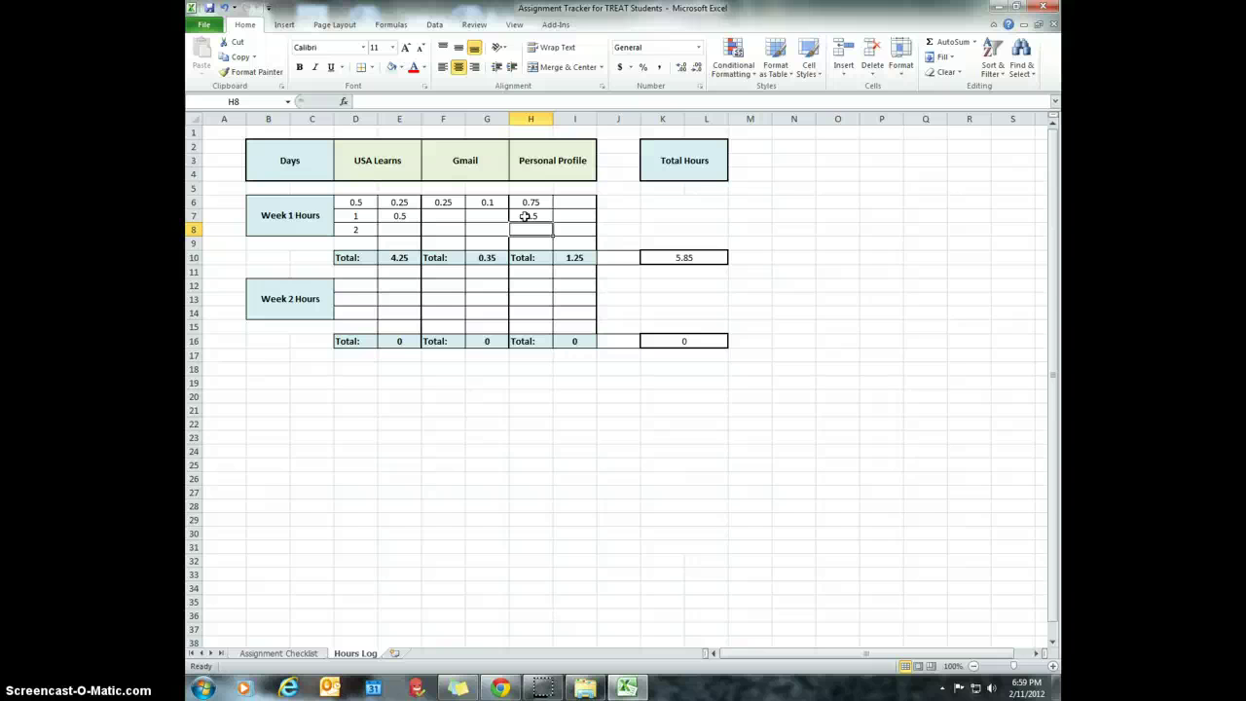
pyautogui.press('Right')
pyautogui.press('Up')
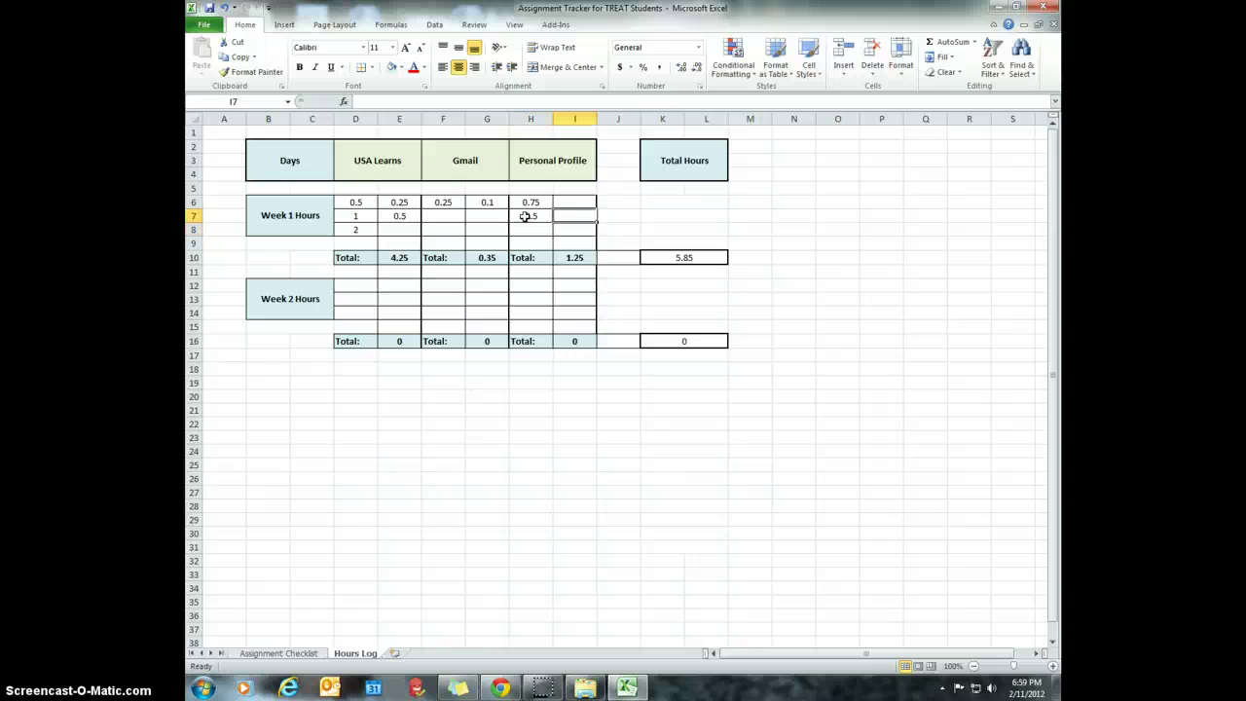
pyautogui.write('1')
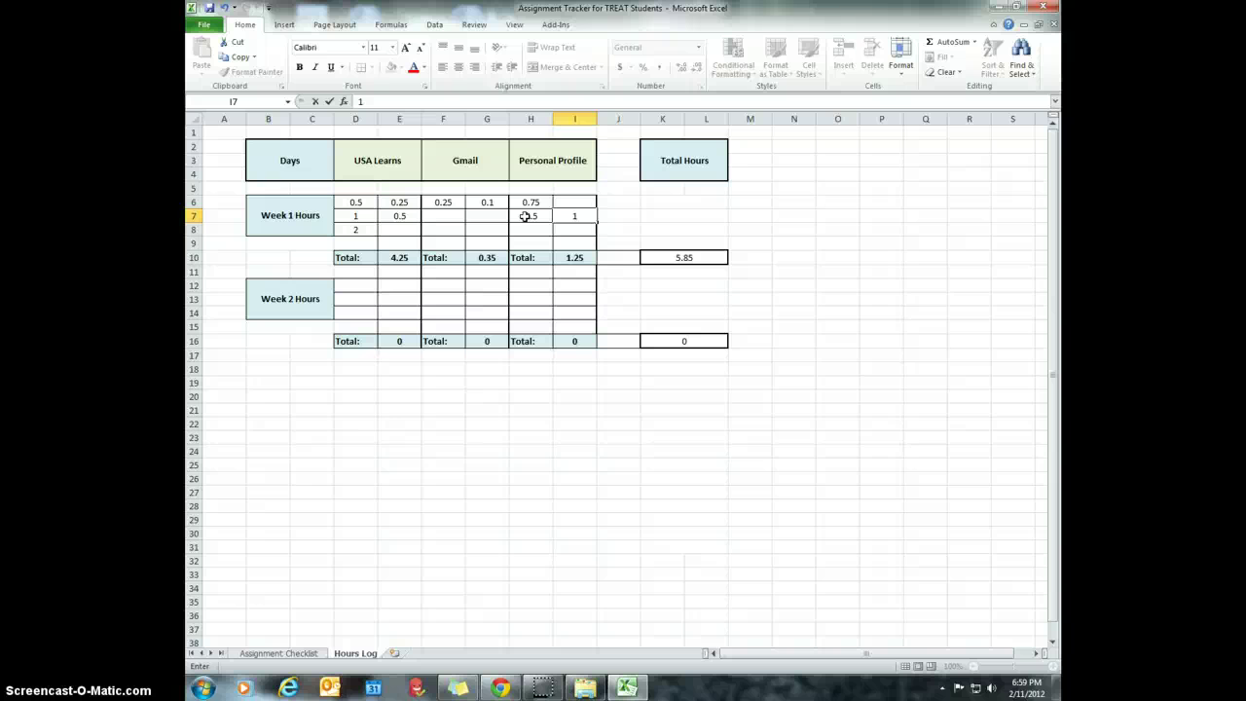
pyautogui.press('Return')
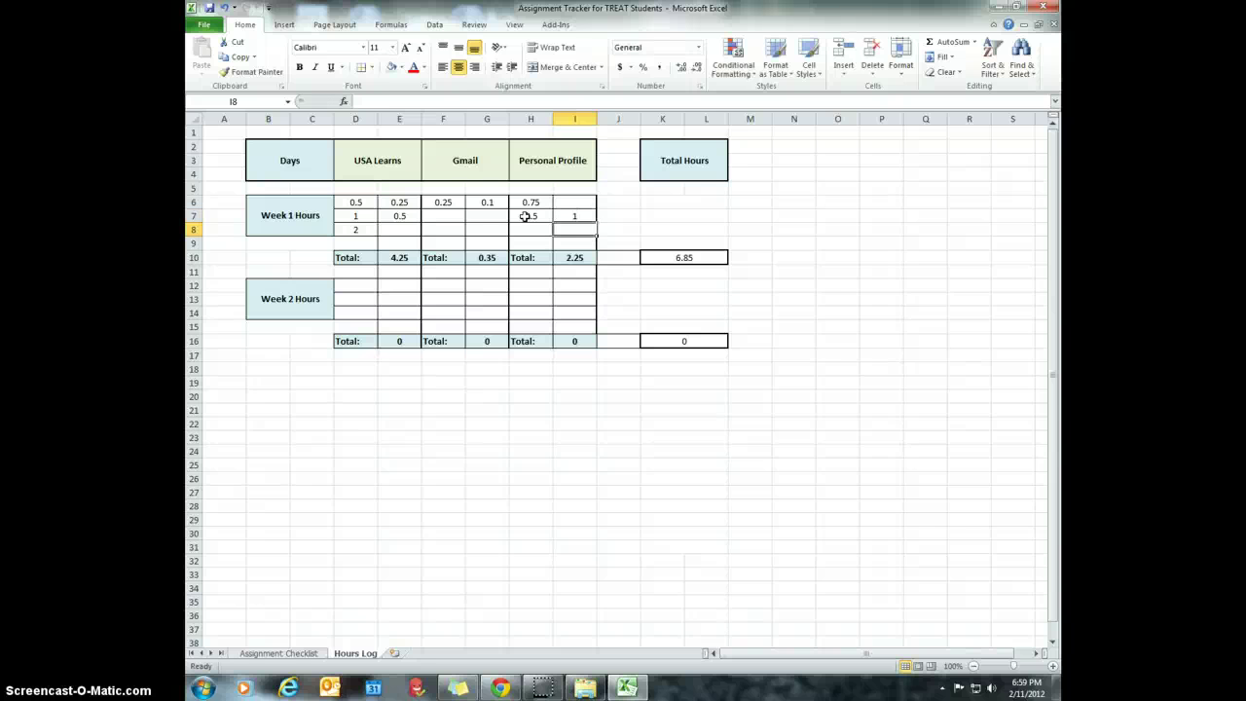
pyautogui.click(575, 219)
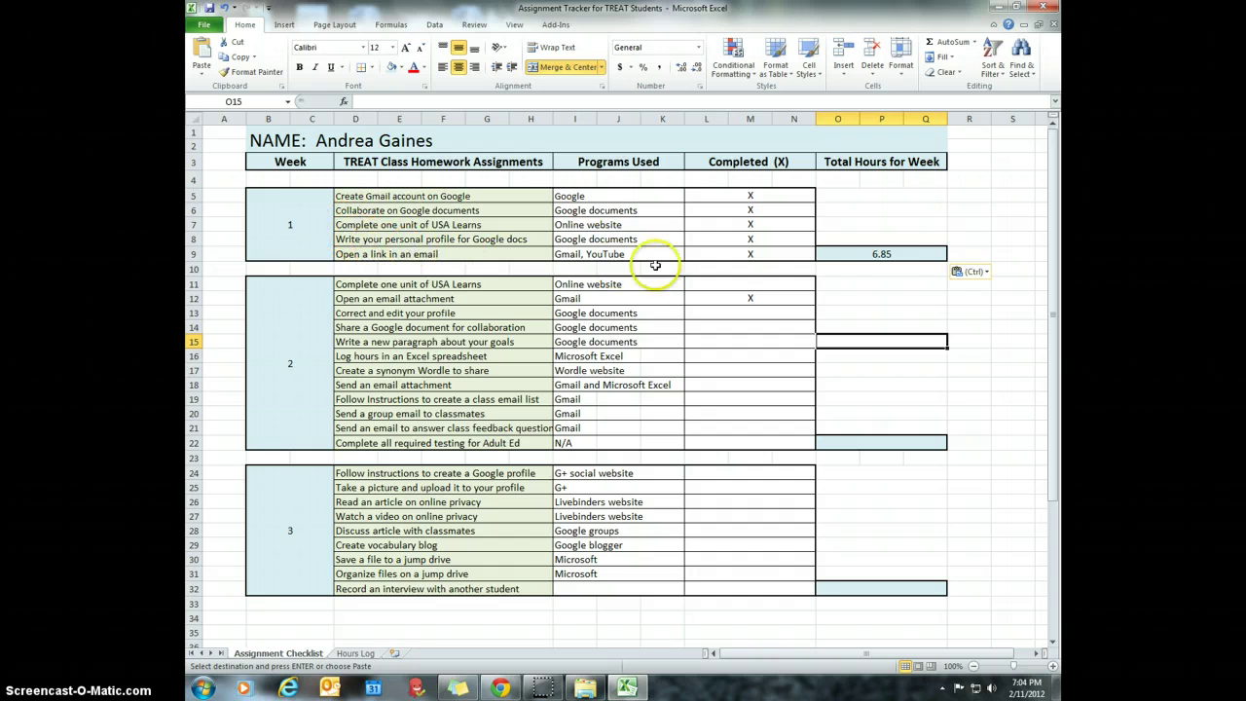
# - Verify the Assignment Checklist's week 1 total links to the Hours Log total of 6.85
pyautogui.click(898, 255)
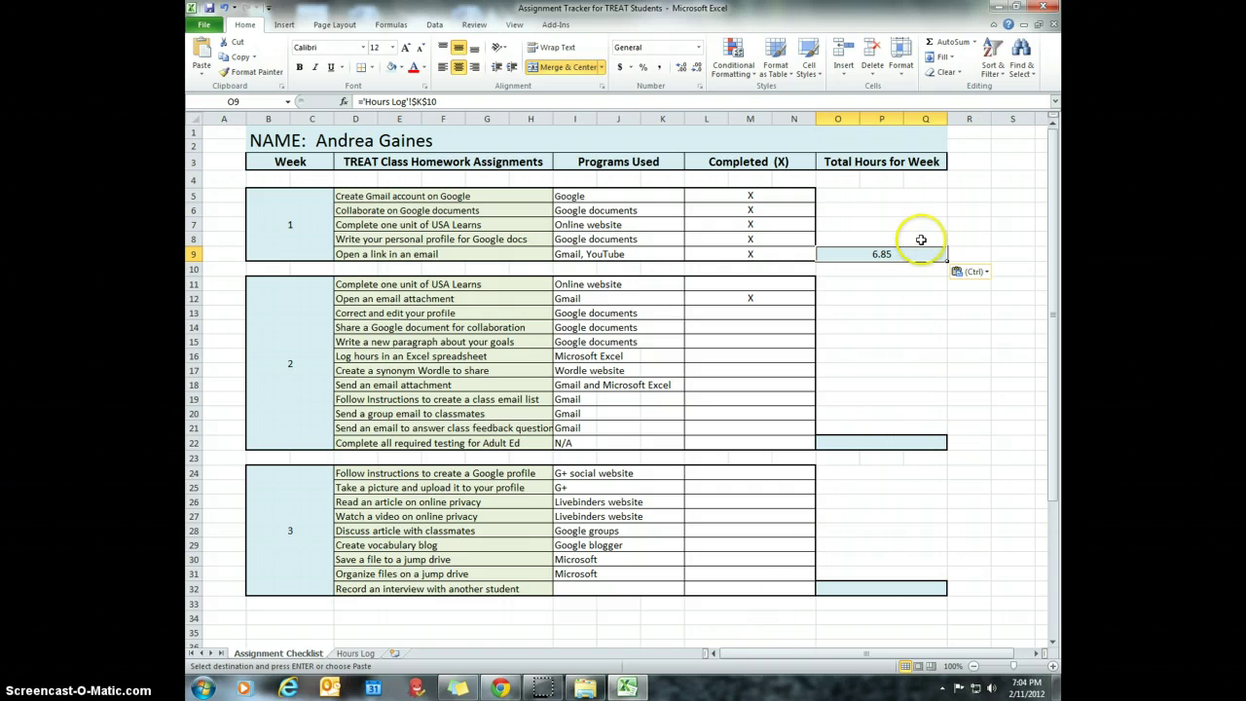
pyautogui.click(356, 653)
pyautogui.click(310, 650)
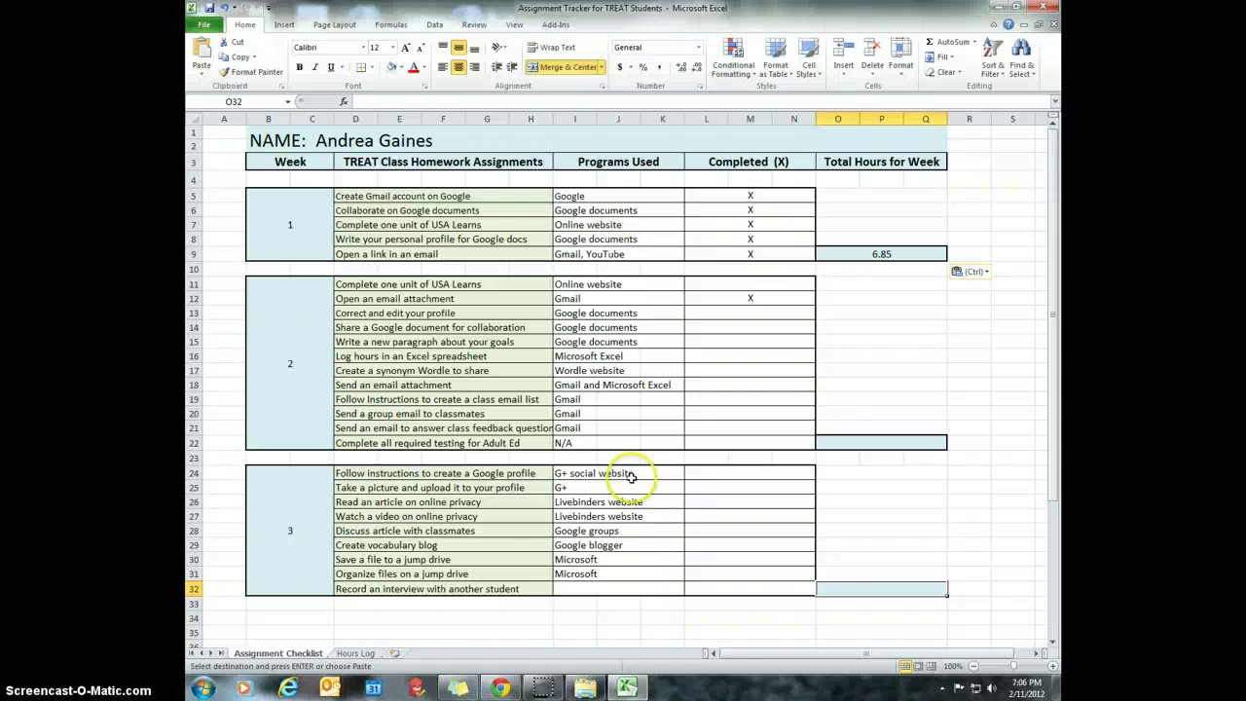
# - Switch back to the Hours Log sheet and select the empty cell A18
pyautogui.click(355, 653)
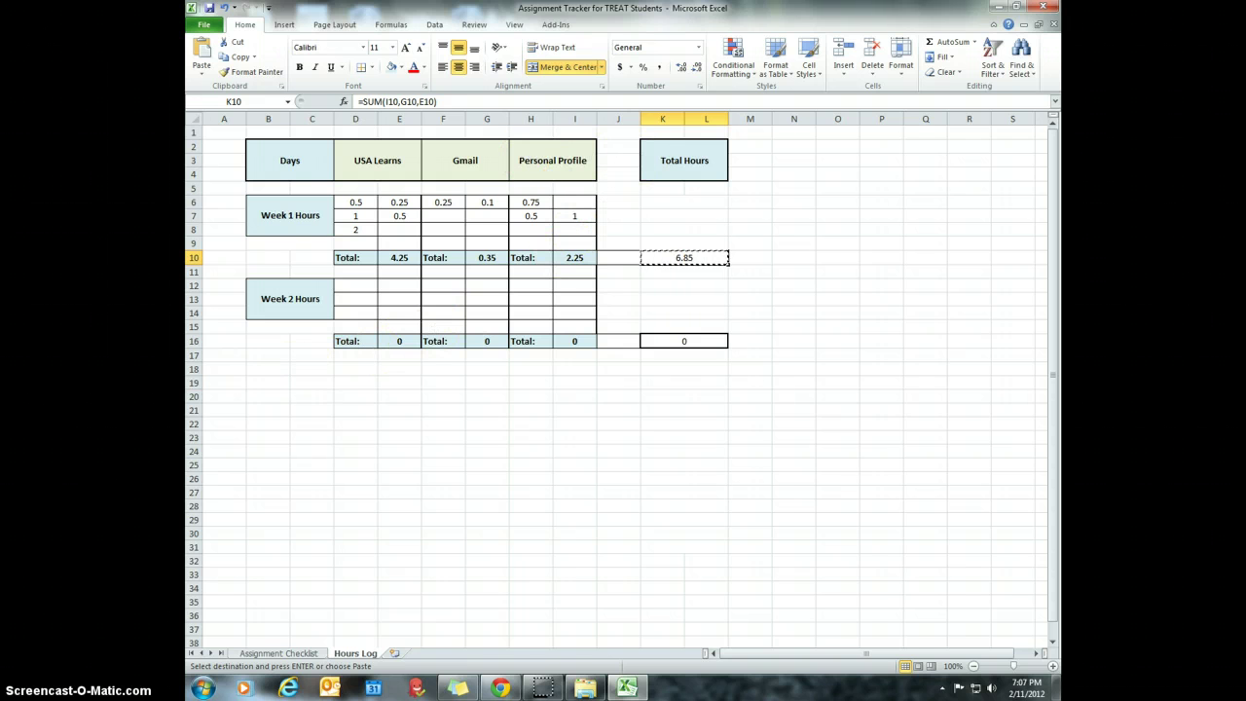
pyautogui.click(223, 371)
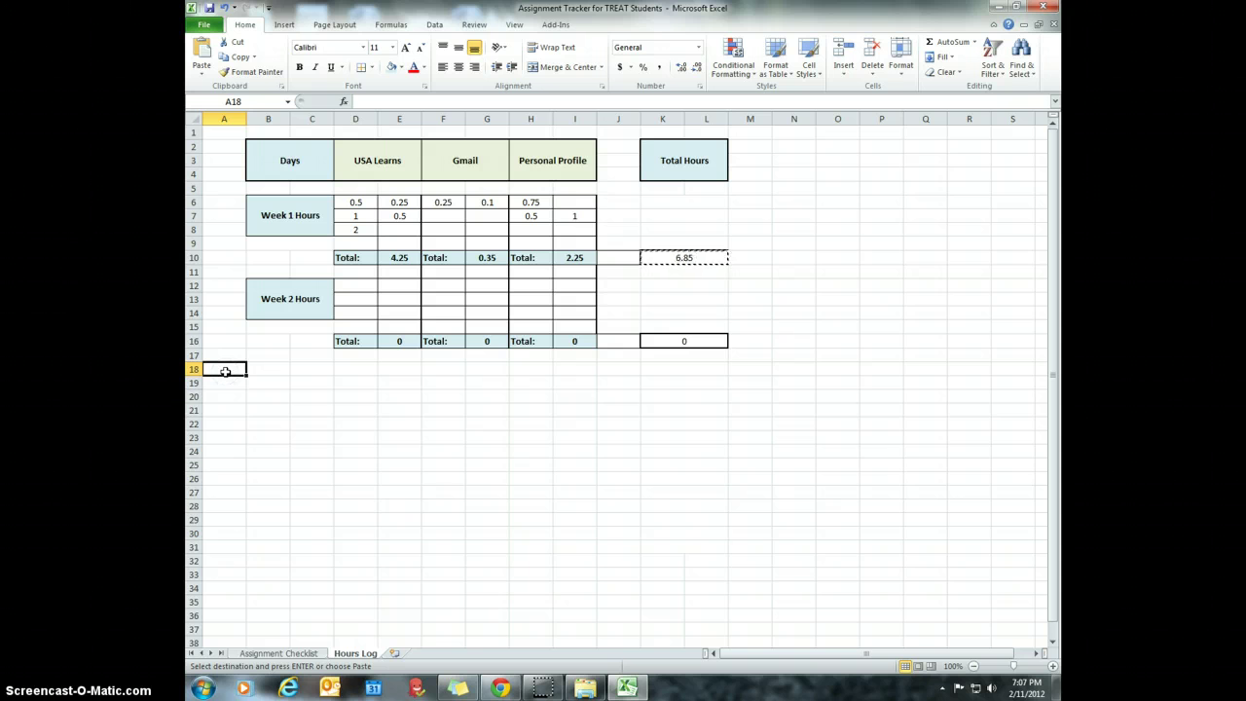